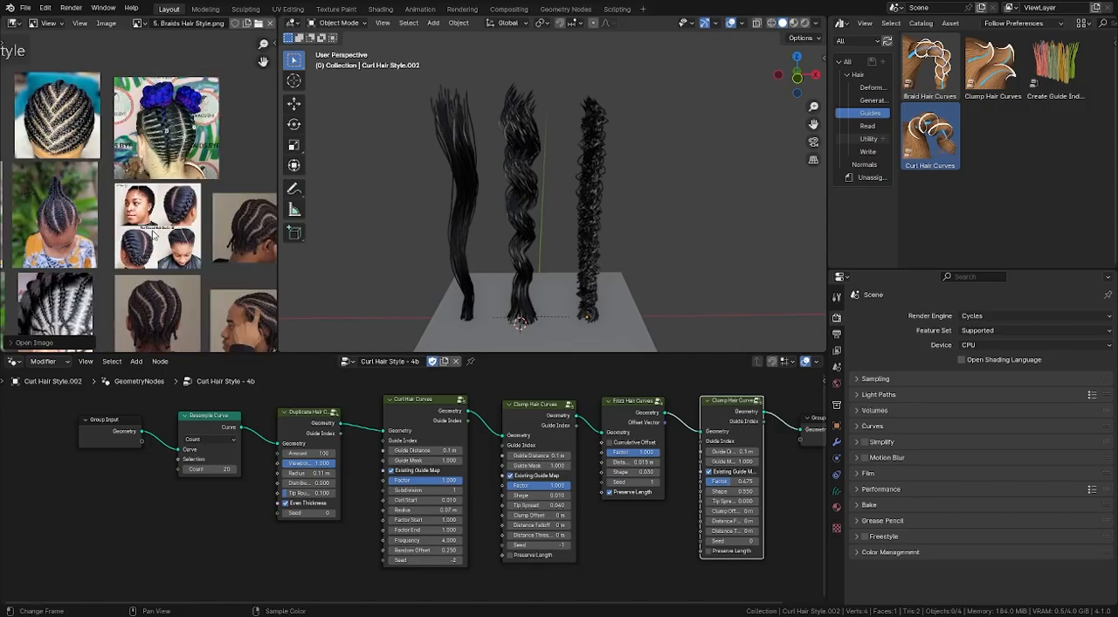
- Examine the braid hairstyle photos on the reference board at full-screen size
scroll(149, 229, "down", 2)
middle_click_drag(149, 229, 123, 157)
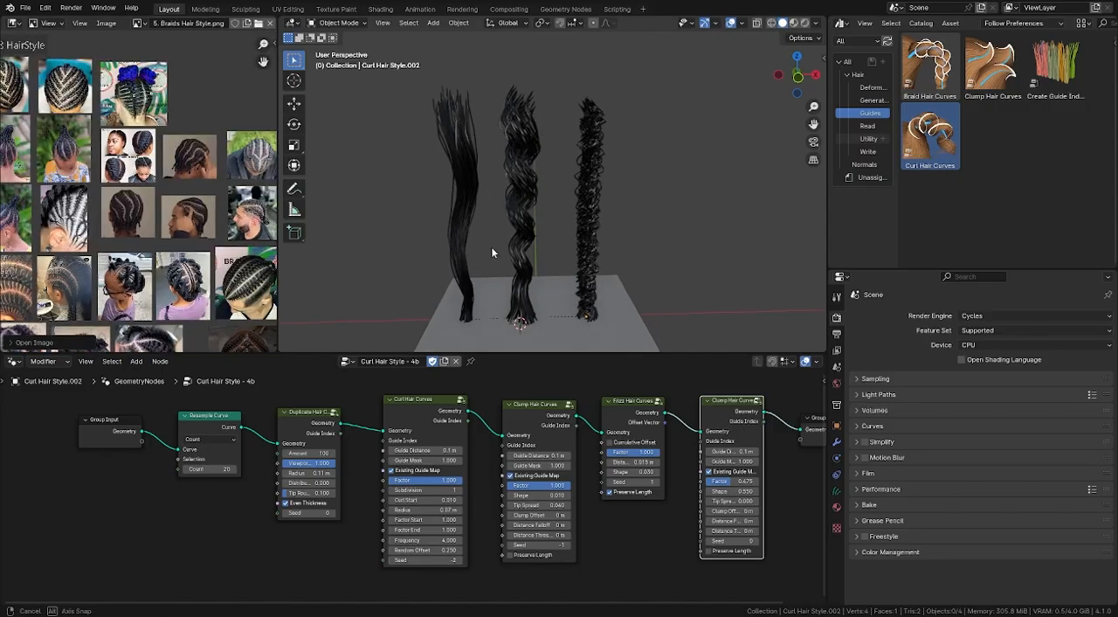
key("ctrl+space")
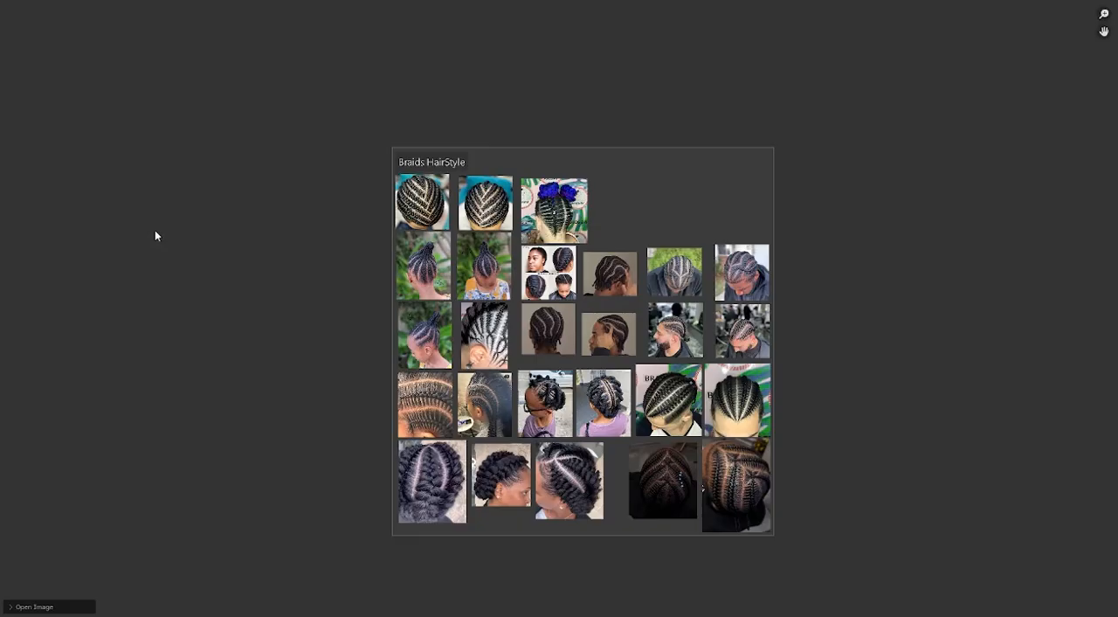
scroll(479, 223, "up", 2)
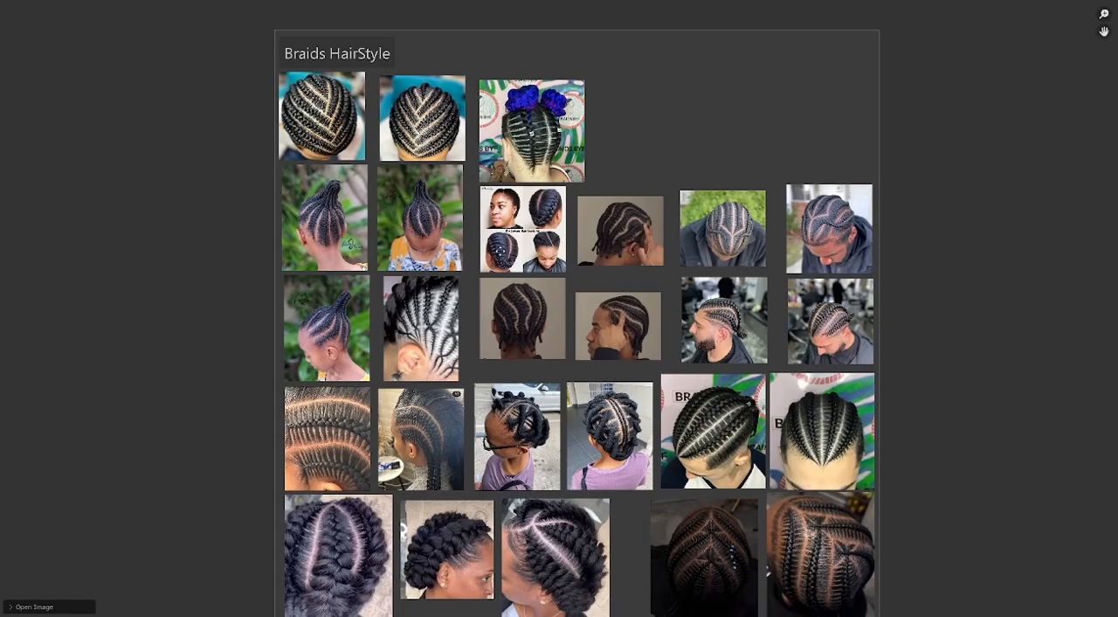
scroll(504, 257, "up", 1)
scroll(483, 247, "up", 1)
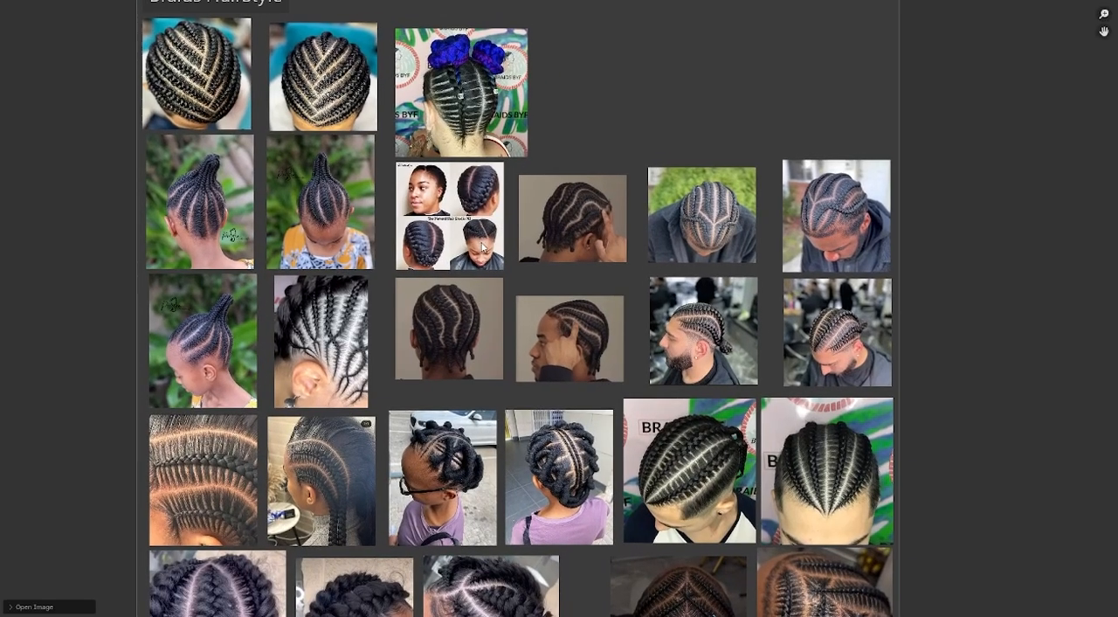
middle_click_drag(519, 256, 453, 222)
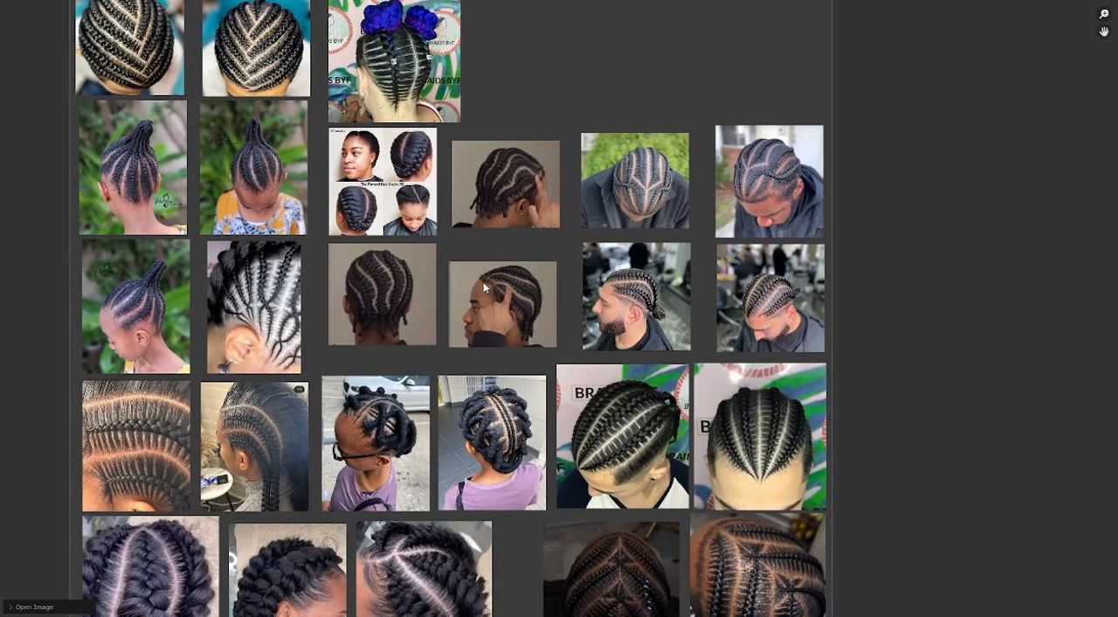
middle_click_drag(516, 320, 465, 284)
key("ctrl+alt+space")
- Switch the image editor to Paint mode and maximize it with the brush settings shown
left_click(15, 25)
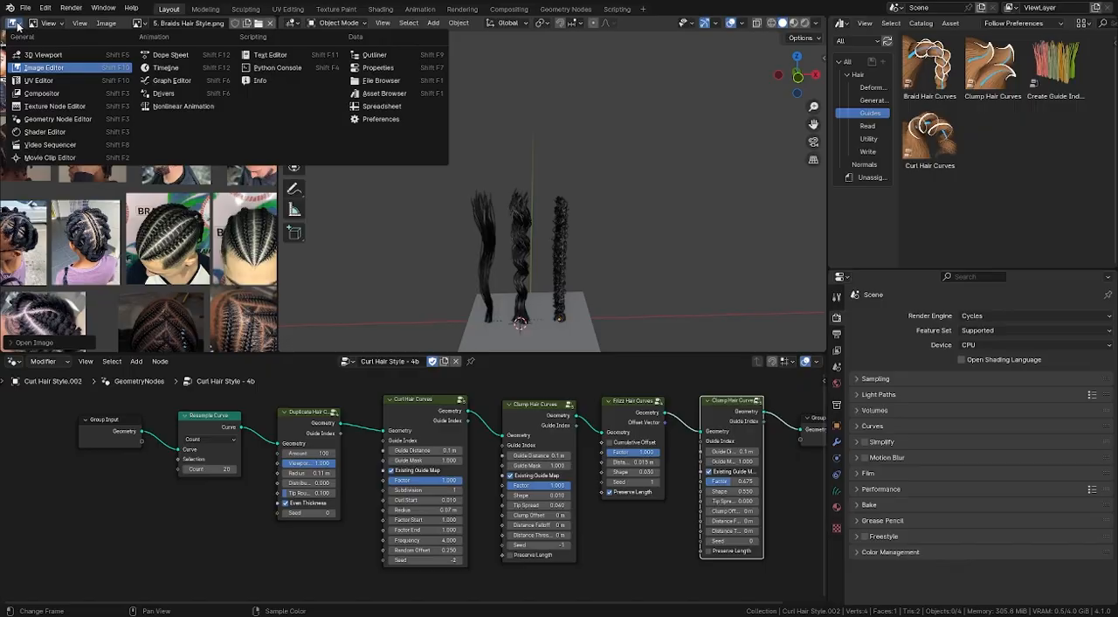
key("Escape")
left_click(55, 23)
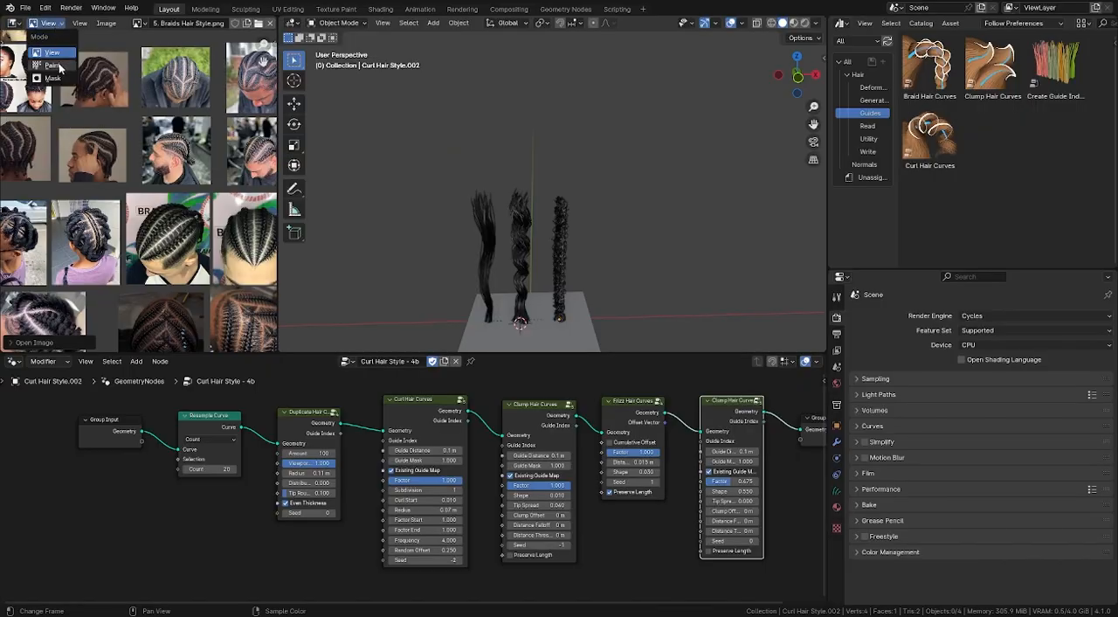
left_click(58, 56)
key("ctrl+alt+space")
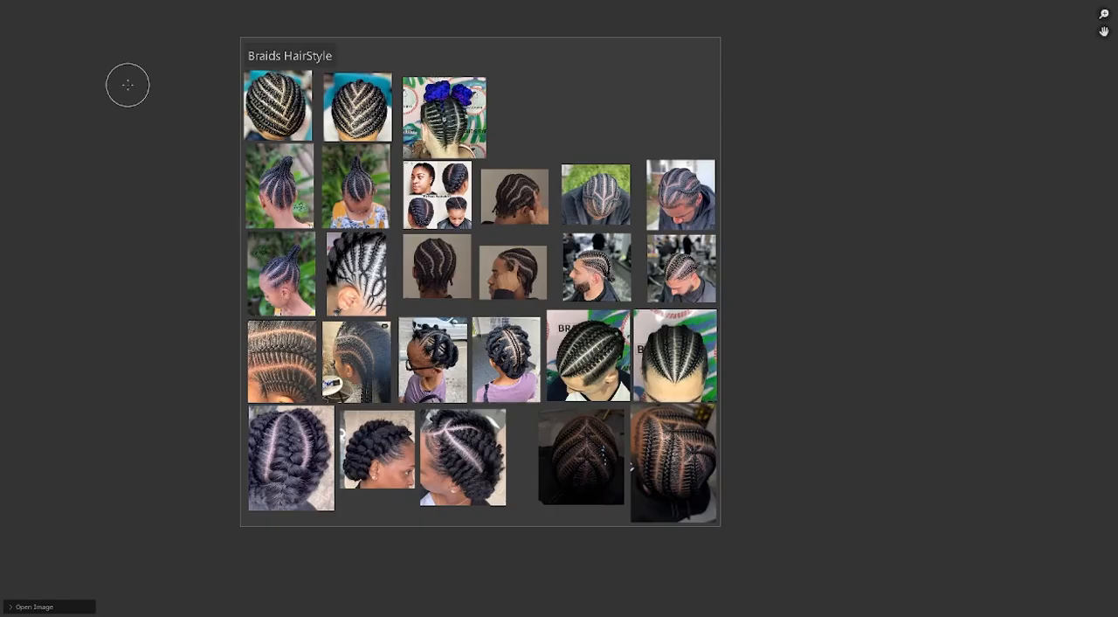
key("n")
left_click(1114, 13)
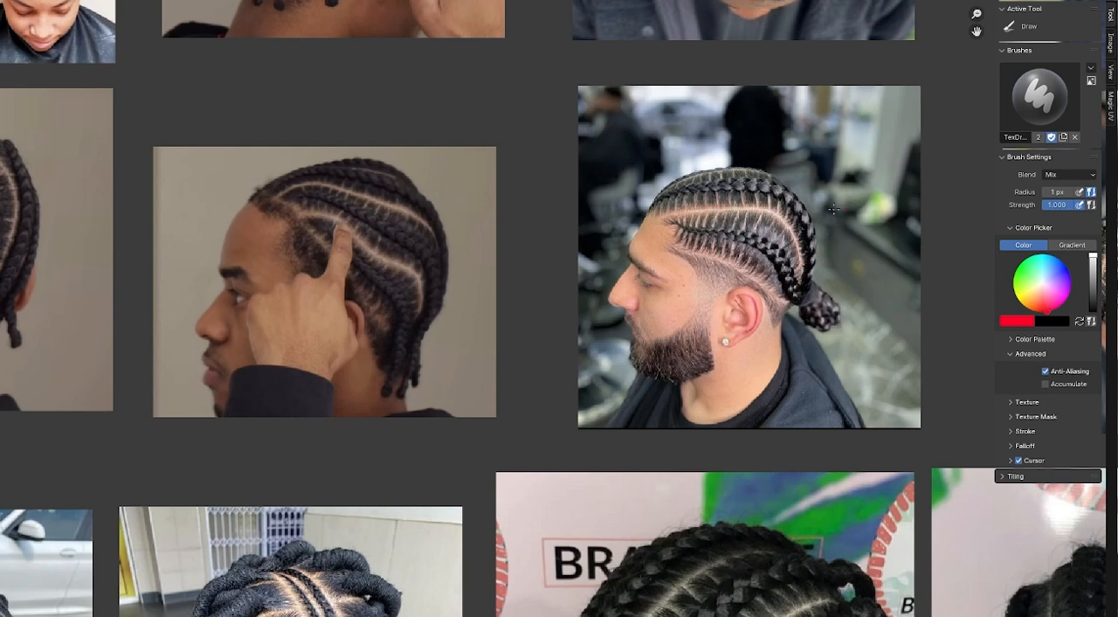
- With a 2 px red brush, write "Layers. 1. Braid(s)" on the bearded man's photo and trace his lower side braid
key("f")
left_click(803, 160)
mouse_move(679, 226)
left_mouse_down()
mouse_move(739, 236)
mouse_move(795, 271)
mouse_move(800, 301)
left_mouse_up()
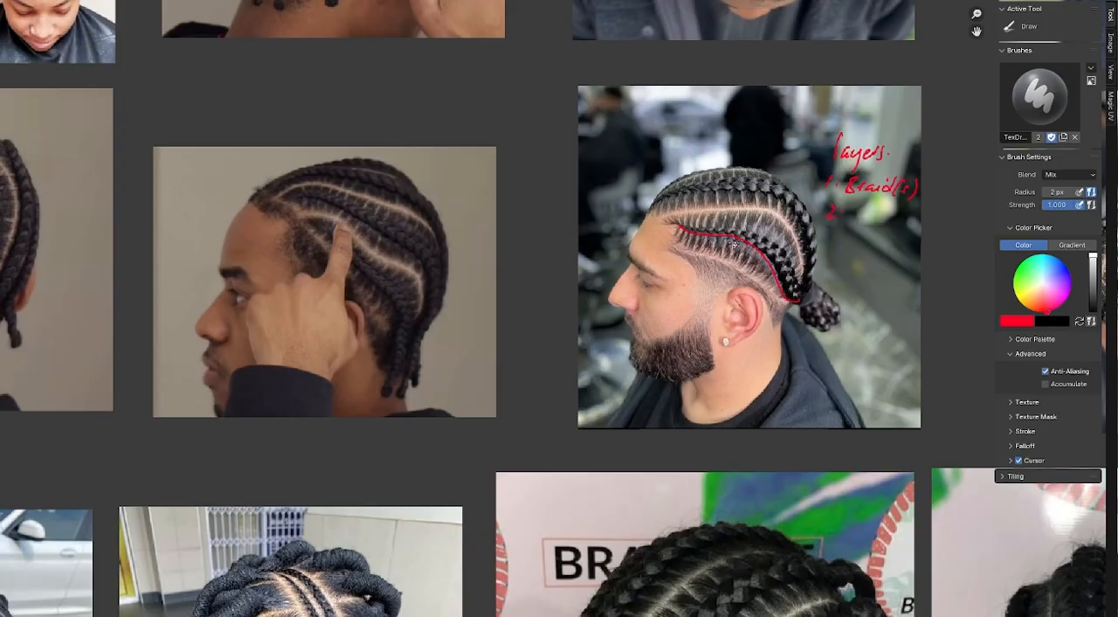
- In blue, label the second layer "Braids legs/Suppor" and stroke the hair strands on both sides of the traced braid
scroll(713, 261, "up", 3)
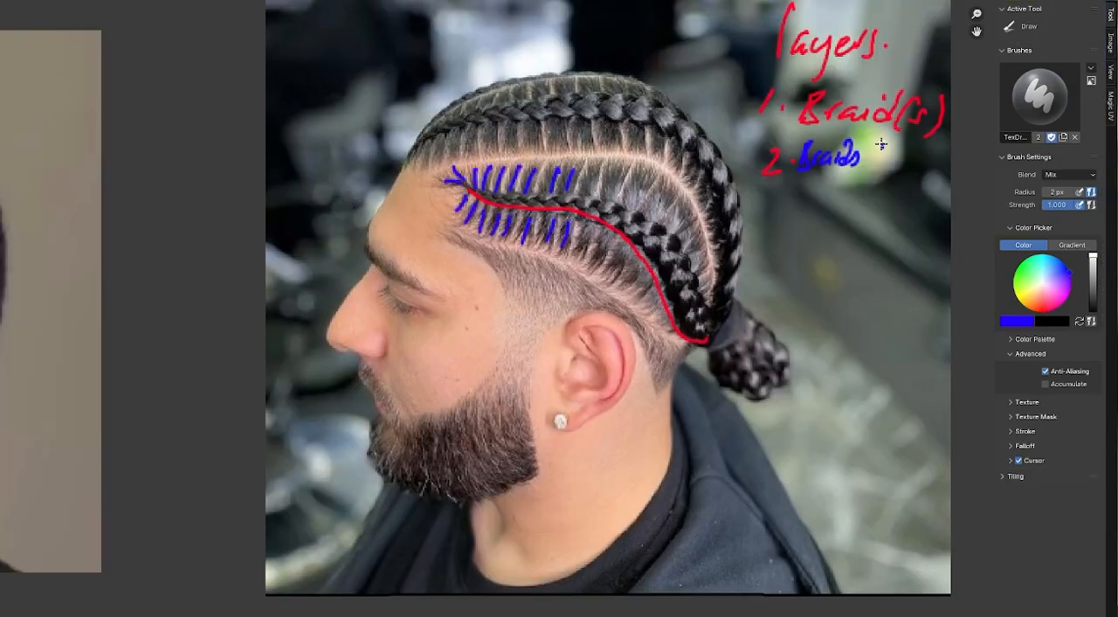
left_click_drag(877, 147, 877, 168)
mouse_move(889, 156)
left_mouse_down()
mouse_move(898, 175)
mouse_move(939, 161)
mouse_move(952, 170)
left_mouse_up()
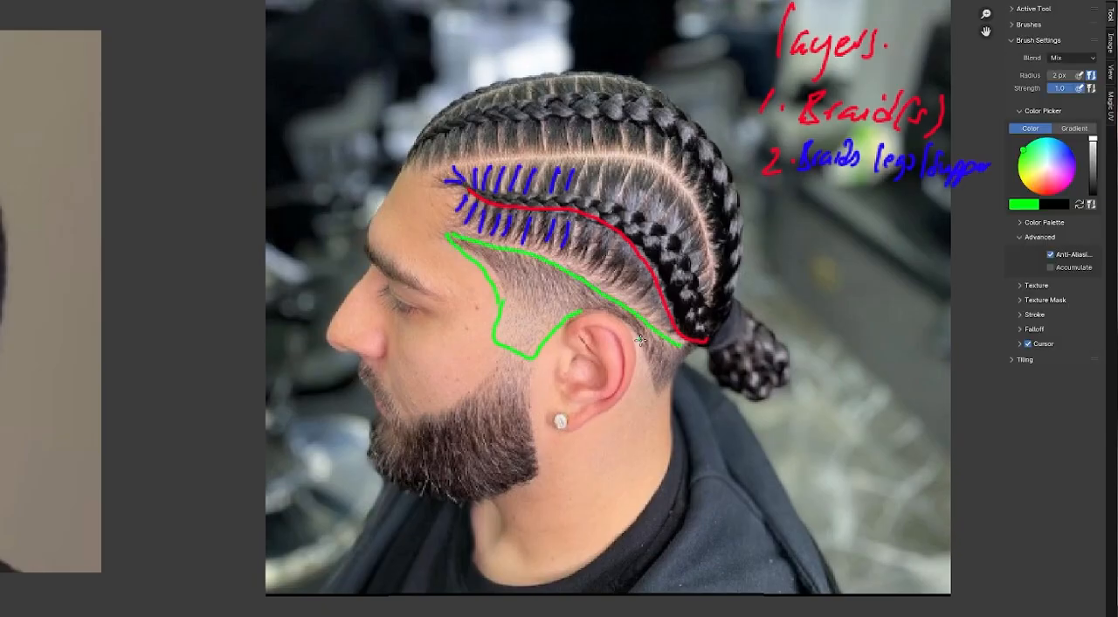
- Outline the shaved area around the ear in green and label the third layer "Fade-Cut"
mouse_move(641, 339)
left_mouse_down()
mouse_move(649, 385)
mouse_move(677, 377)
left_mouse_up()
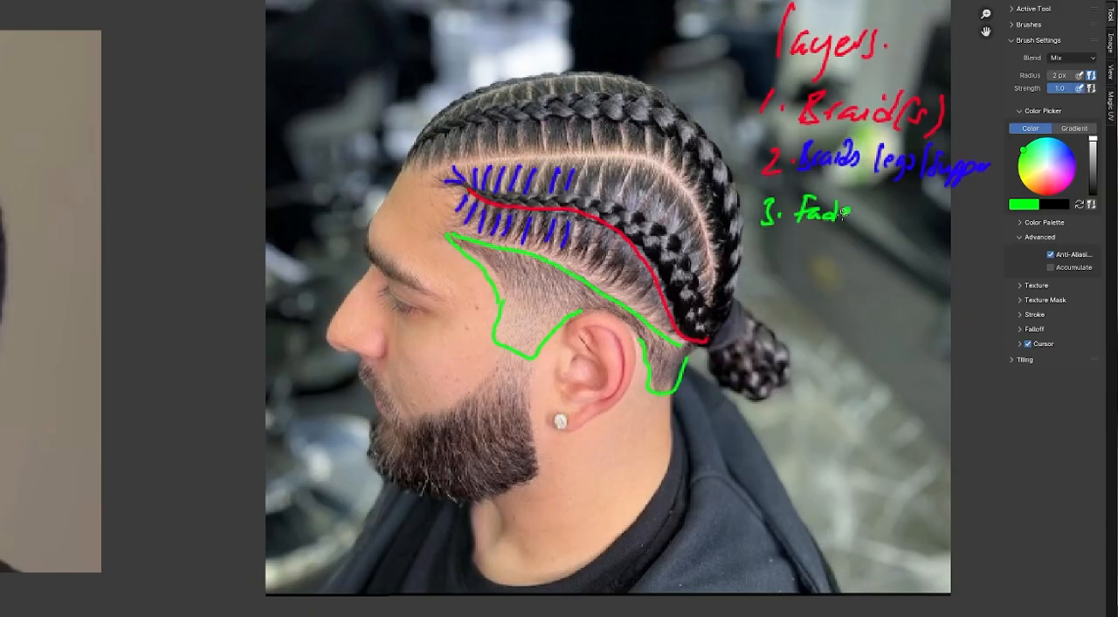
left_click_drag(865, 213, 917, 222)
left_click_drag(911, 206, 929, 204)
- Hatch the fade area in green and paint a row of small white circles along the traced braid
left_click_drag(477, 244, 473, 259)
left_click_drag(488, 252, 503, 301)
left_click_drag(616, 303, 623, 318)
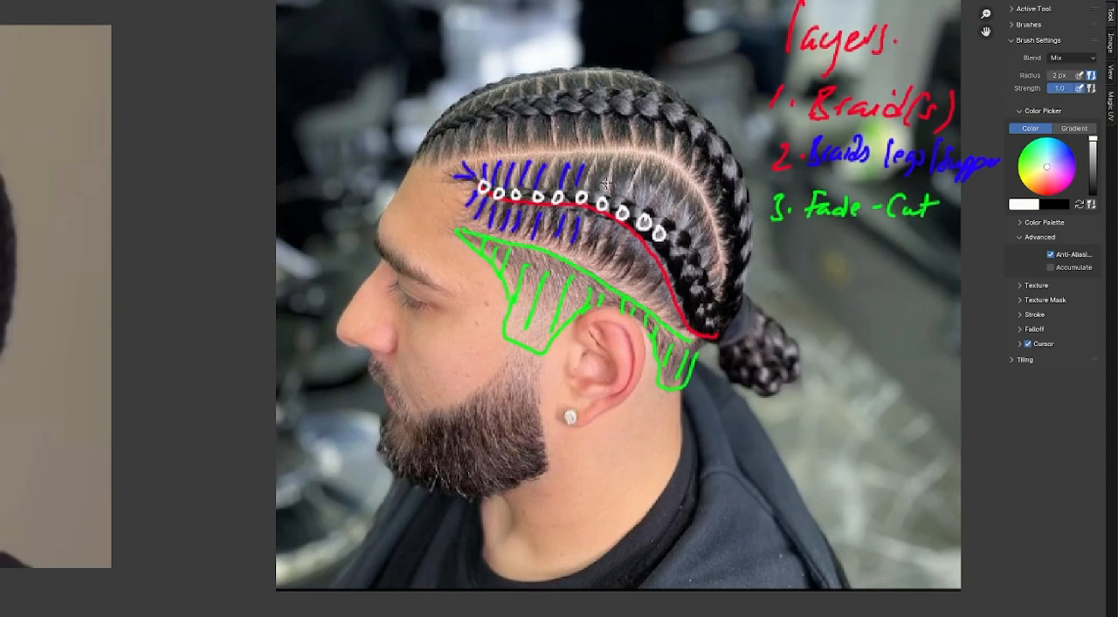
middle_click_drag(606, 184, 509, 198)
- Write "Root: Small" and "Mid: Large" in red on the front-view photo of the man with several braids
scroll(560, 195, "down", 3)
scroll(513, 203, "up", 1)
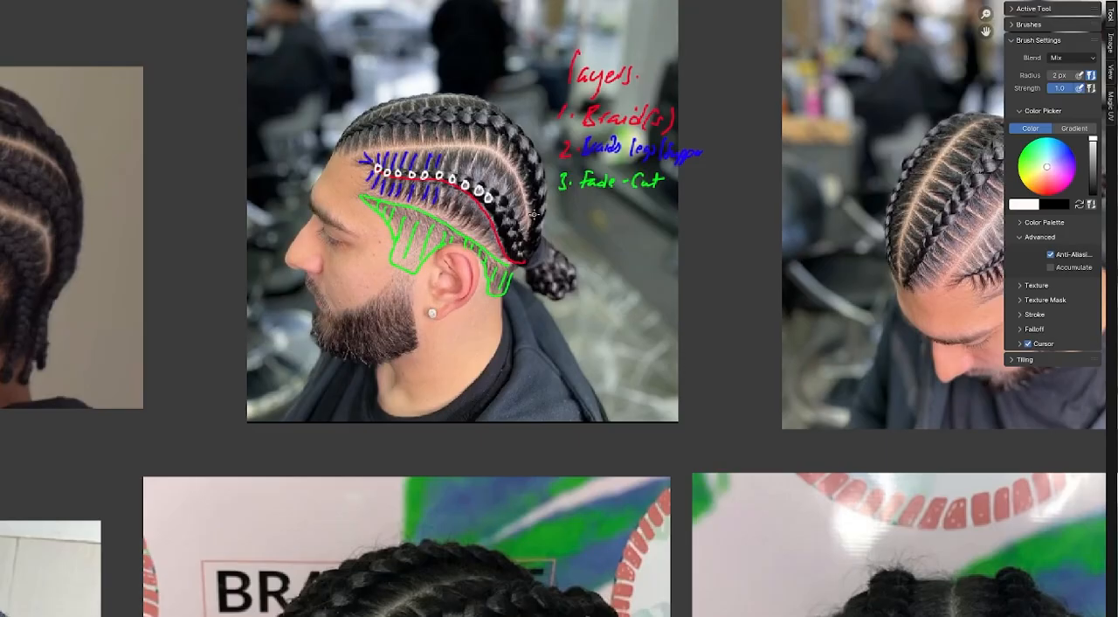
scroll(534, 215, "down", 3)
middle_click_drag(559, 434, 474, 196)
scroll(561, 230, "up", 3)
middle_click_drag(710, 289, 585, 257)
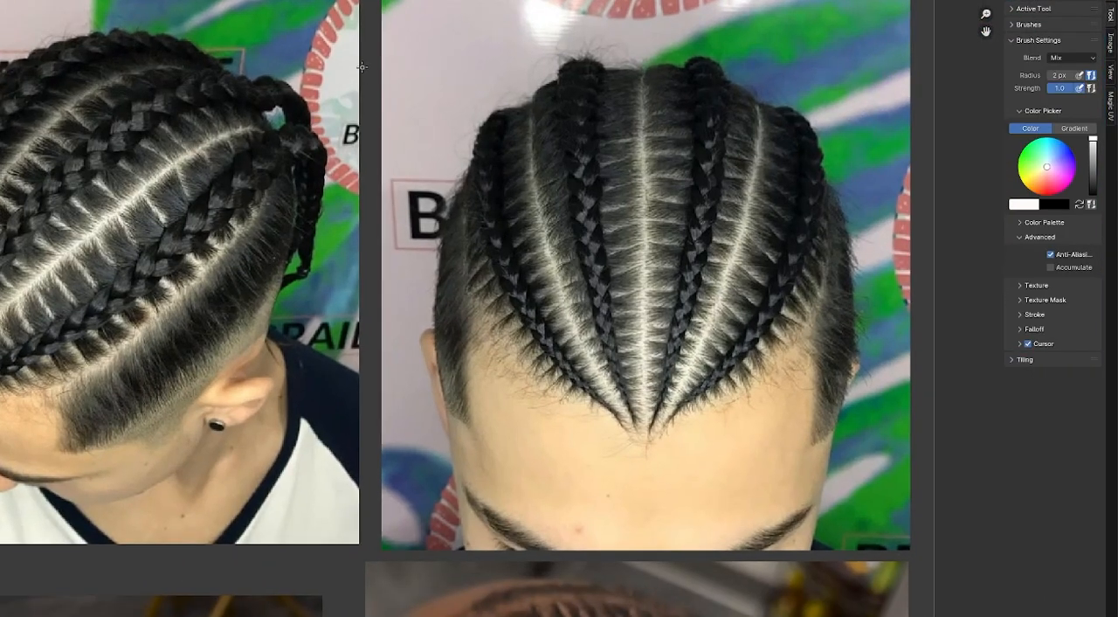
middle_click_drag(365, 61, 345, 110)
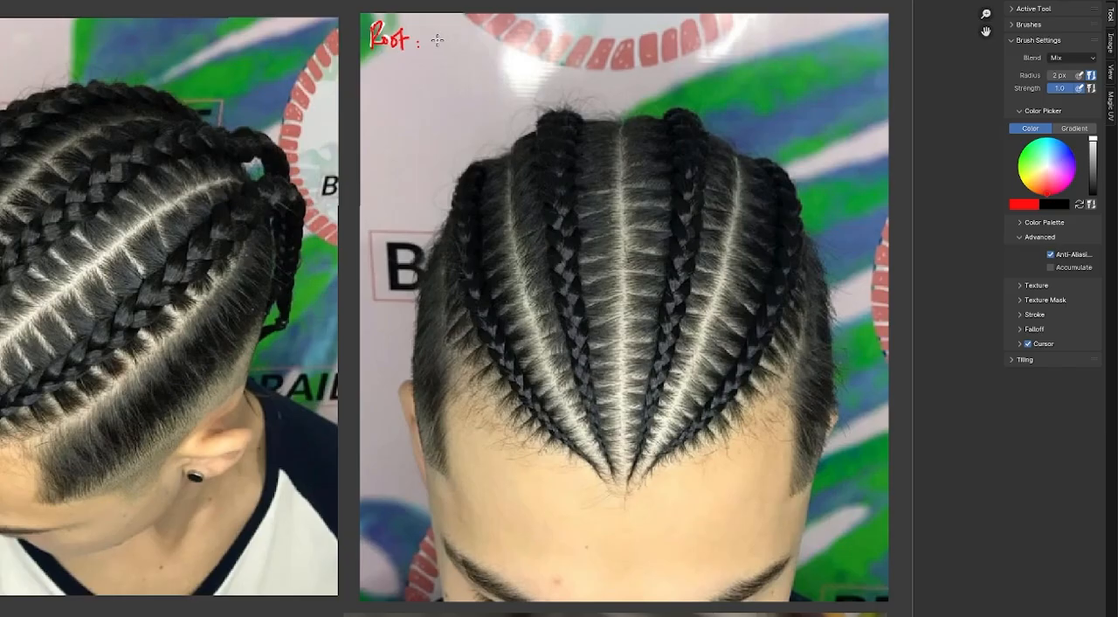
mouse_move(442, 34)
left_mouse_down()
mouse_move(432, 61)
mouse_move(484, 64)
left_mouse_up()
left_click_drag(376, 89, 444, 93)
left_click(421, 78)
left_click(421, 87)
left_click_drag(443, 77, 447, 89)
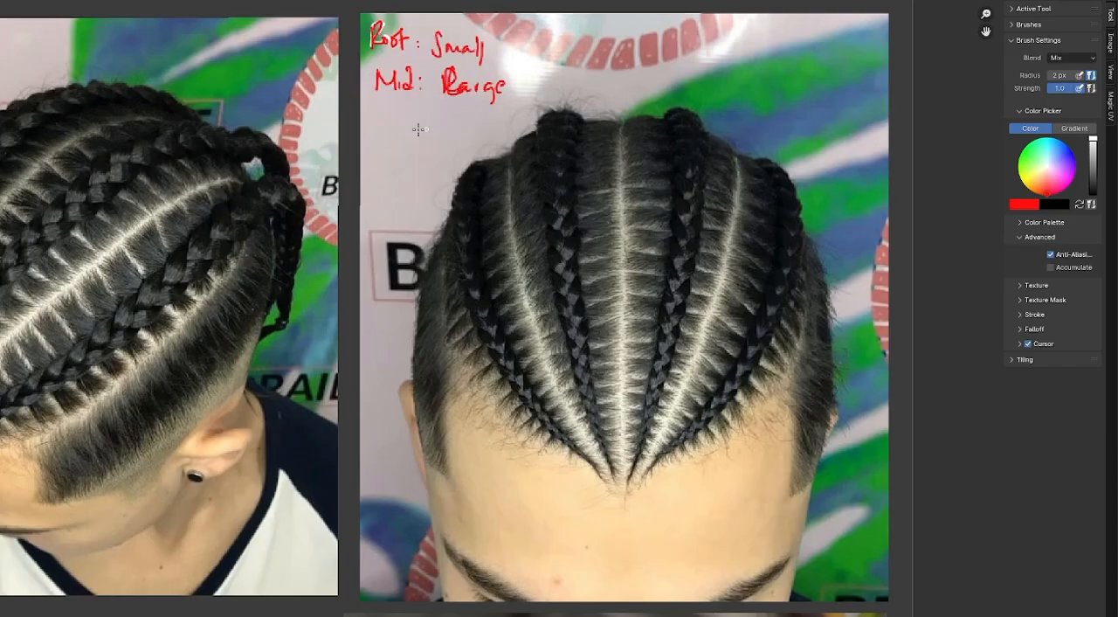
- Add "Tip: Small" in red beneath the root and mid notes and bracket the three lines together
left_click_drag(372, 114, 390, 111)
left_click_drag(381, 113, 382, 134)
left_click_drag(393, 123, 393, 133)
left_click_drag(399, 122, 427, 133)
left_click(416, 122)
left_click(416, 131)
left_click_drag(437, 123, 440, 132)
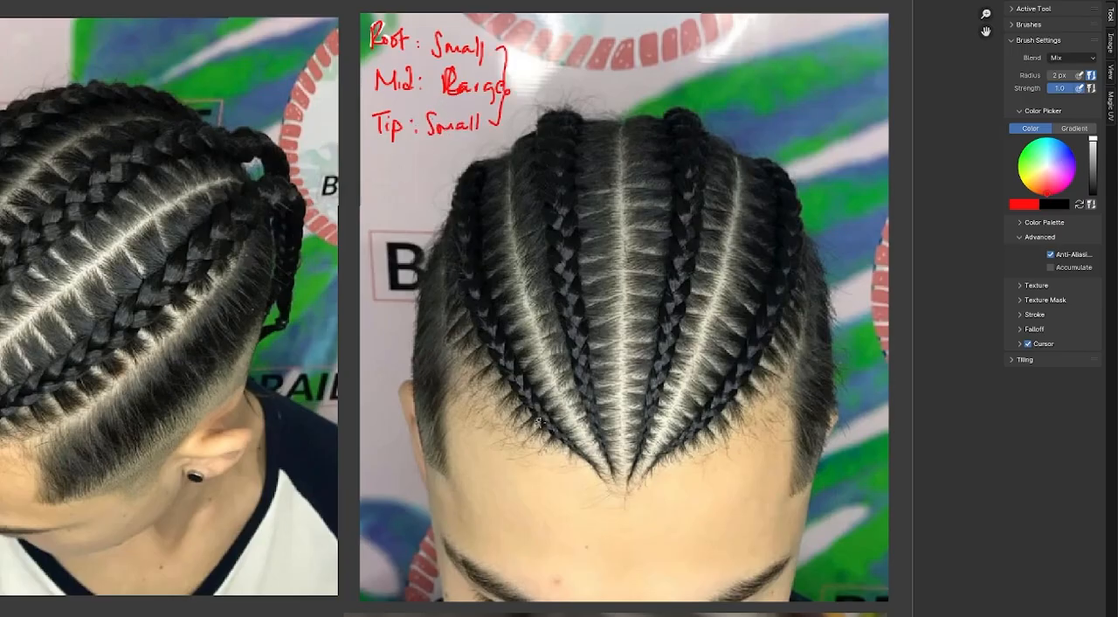
- Circle an outer braid's root in red and label it "Small", then trace the braid and label its middle "Mid (large)"
left_click_drag(584, 456, 585, 457)
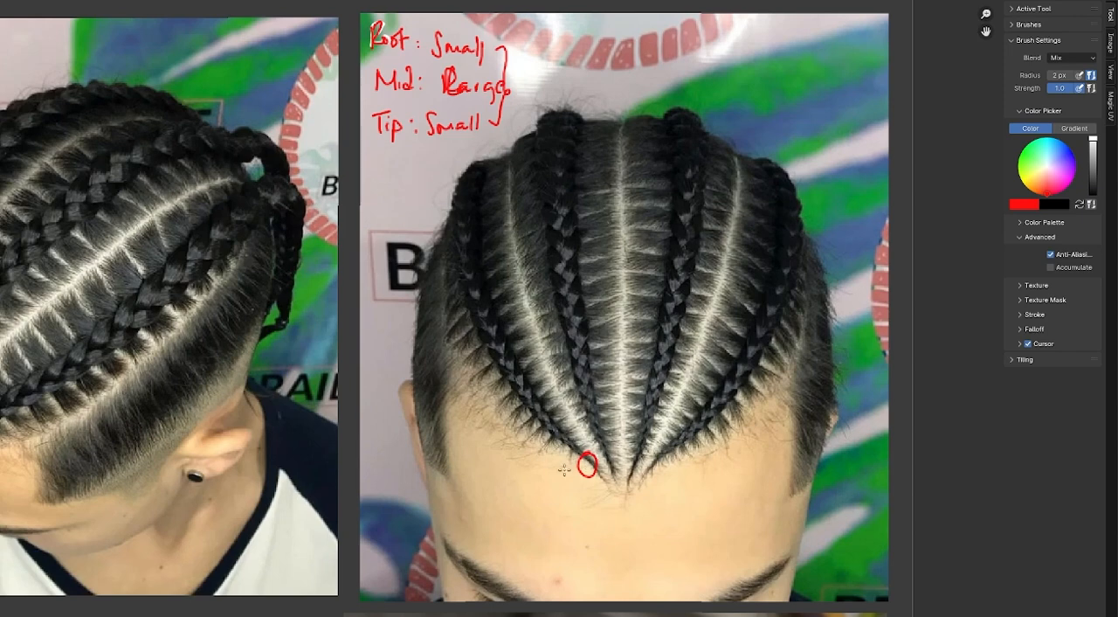
mouse_move(547, 472)
left_mouse_down()
mouse_move(583, 476)
mouse_move(491, 325)
mouse_move(470, 251)
left_mouse_up()
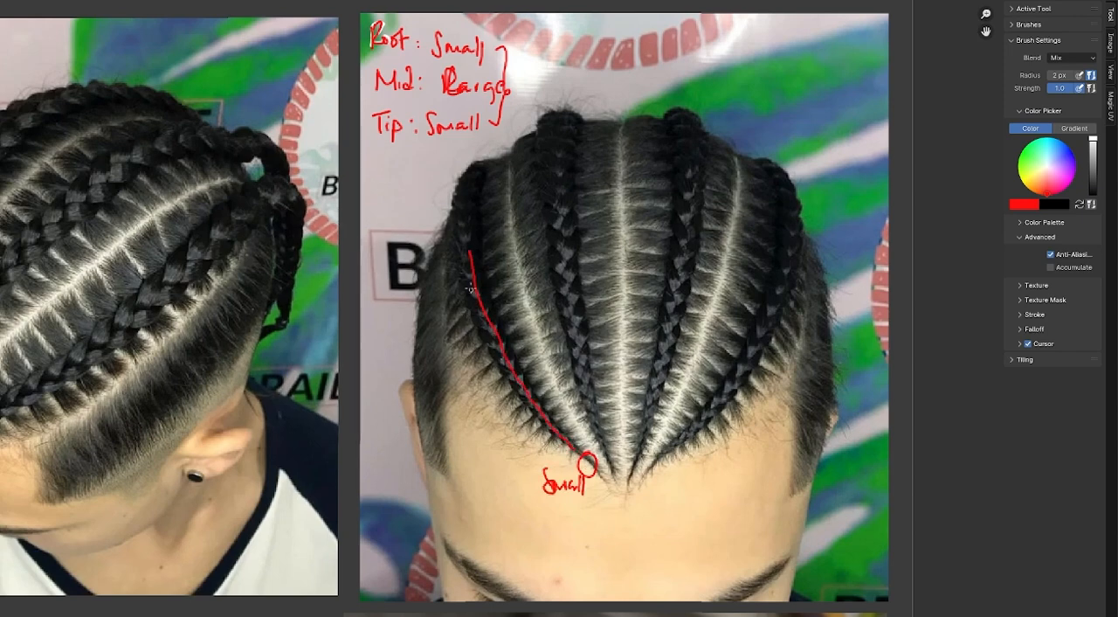
mouse_move(443, 305)
left_mouse_down()
mouse_move(475, 323)
mouse_move(544, 297)
left_mouse_up()
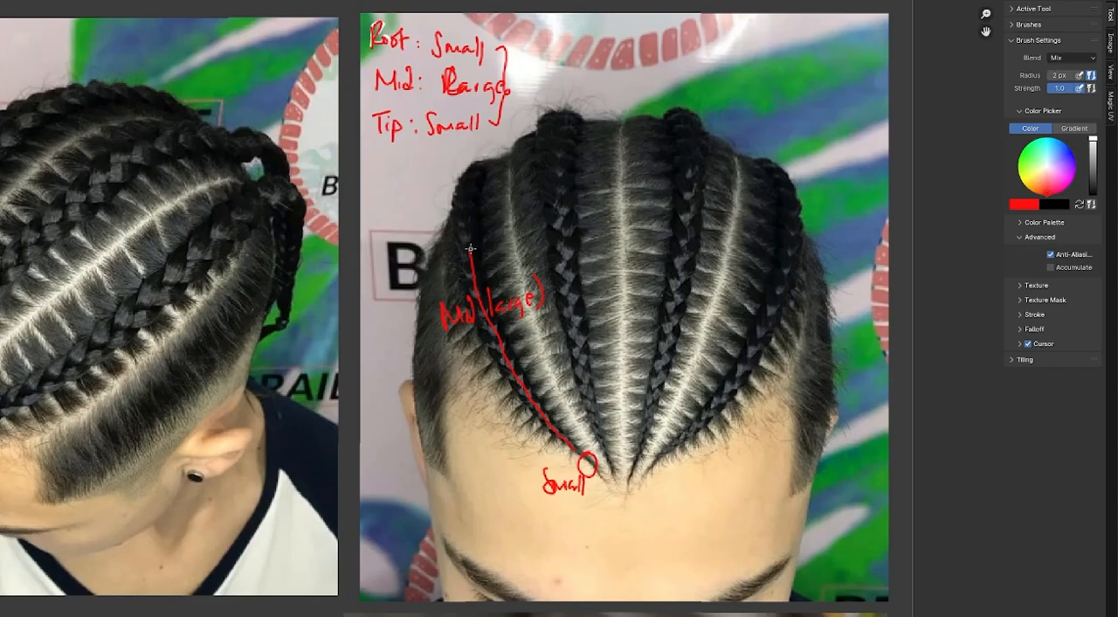
- Extend the red trace to the upper end of the outer braid and add handwritten red notes over and above the braids
left_click_drag(469, 249, 480, 185)
left_click_drag(483, 252, 621, 254)
mouse_move(667, 66)
left_mouse_down()
mouse_move(687, 81)
mouse_move(826, 78)
left_mouse_up()
mouse_move(732, 107)
left_mouse_down()
mouse_move(766, 121)
mouse_move(865, 128)
left_mouse_up()
- Circle the small starting points of the braids in red on the overhead photo of the orange-parted braids
scroll(839, 59, "down", 4)
scroll(695, 284, "up", 3)
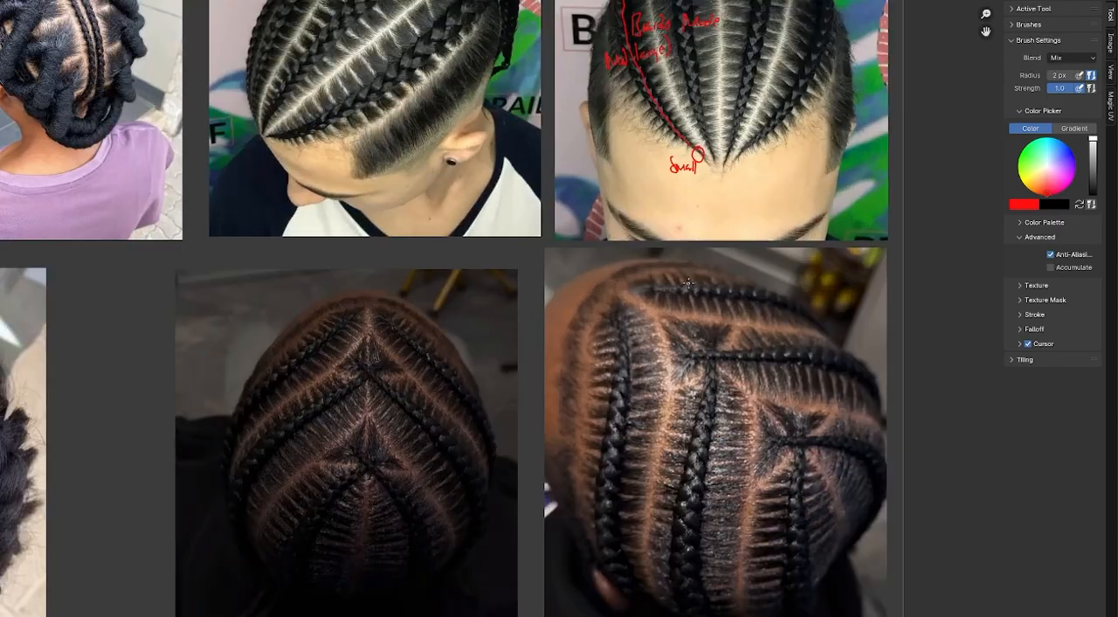
middle_click_drag(693, 392, 660, 229)
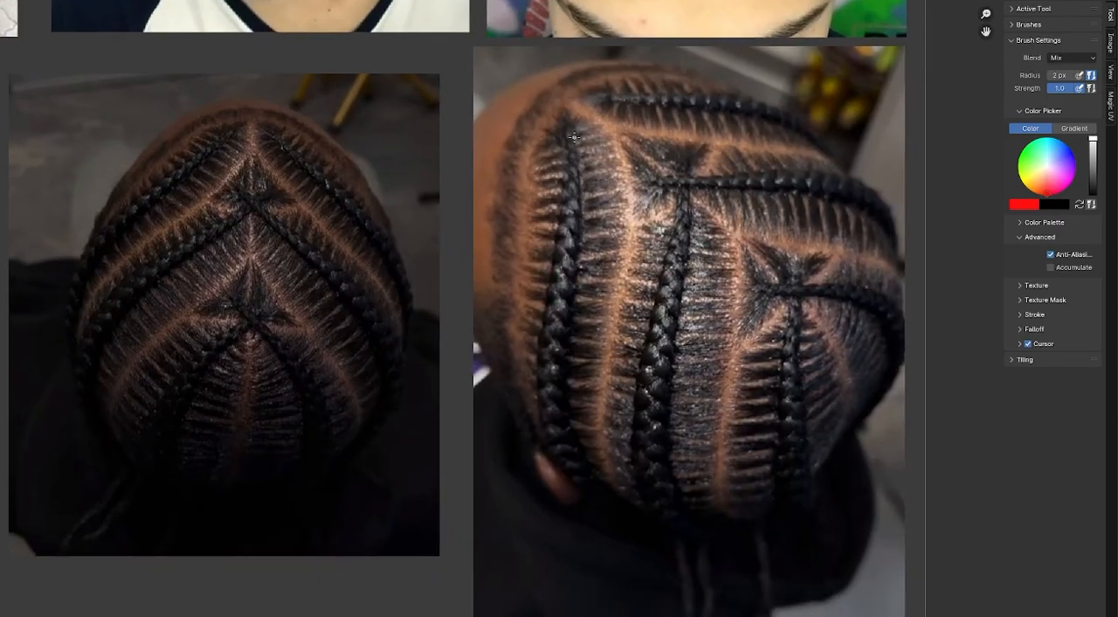
left_click_drag(564, 126, 563, 129)
left_click_drag(605, 90, 603, 92)
left_click_drag(656, 175, 685, 154)
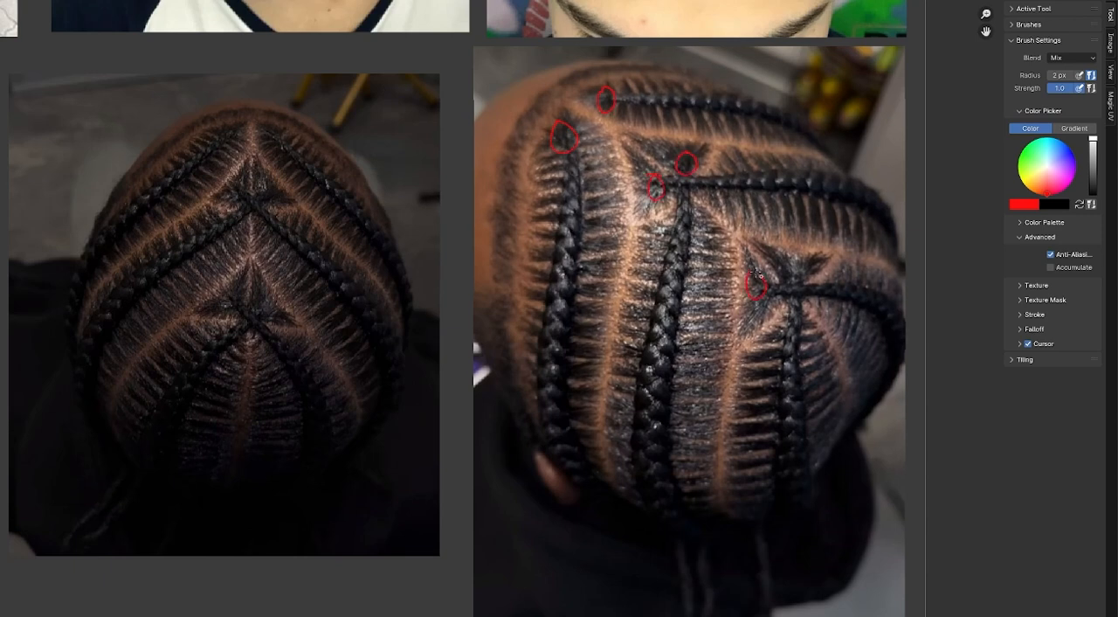
left_click_drag(757, 275, 792, 271)
- Mark the thicker middle sections of the three long braids in red on the same overhead photo
mouse_move(560, 331)
left_mouse_down()
mouse_move(543, 398)
mouse_move(552, 395)
left_mouse_up()
left_click_drag(543, 409, 551, 407)
left_click_drag(665, 358, 647, 441)
left_click_drag(796, 402, 794, 475)
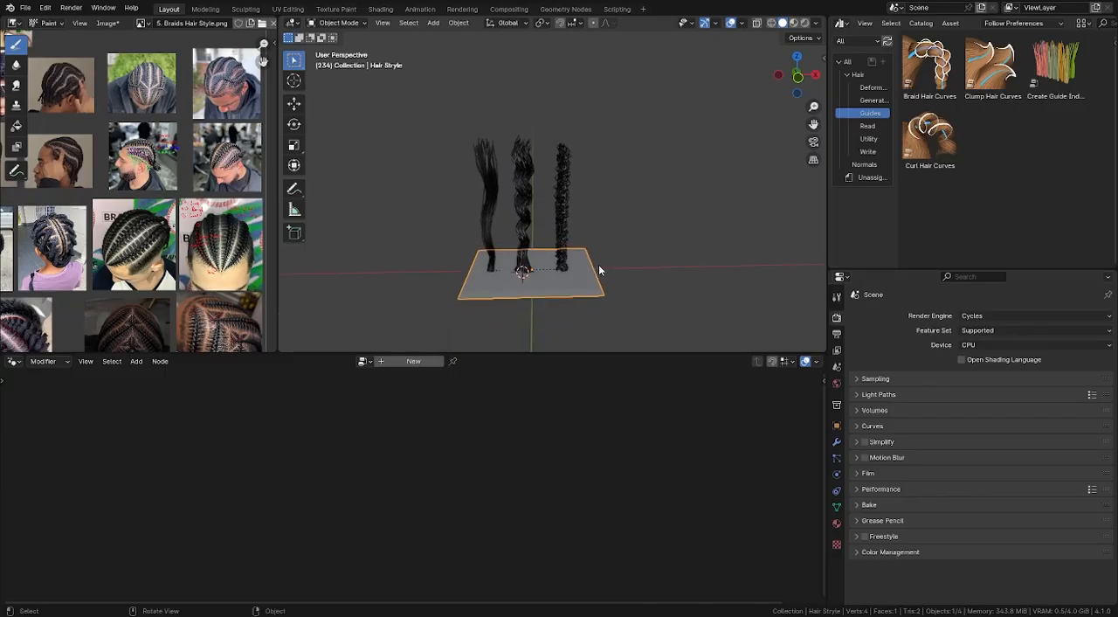
- Move the hair sample plane away from the origin and rename it "Curl Hair Style" in an Outliner replacing the Asset Browser
key("g")
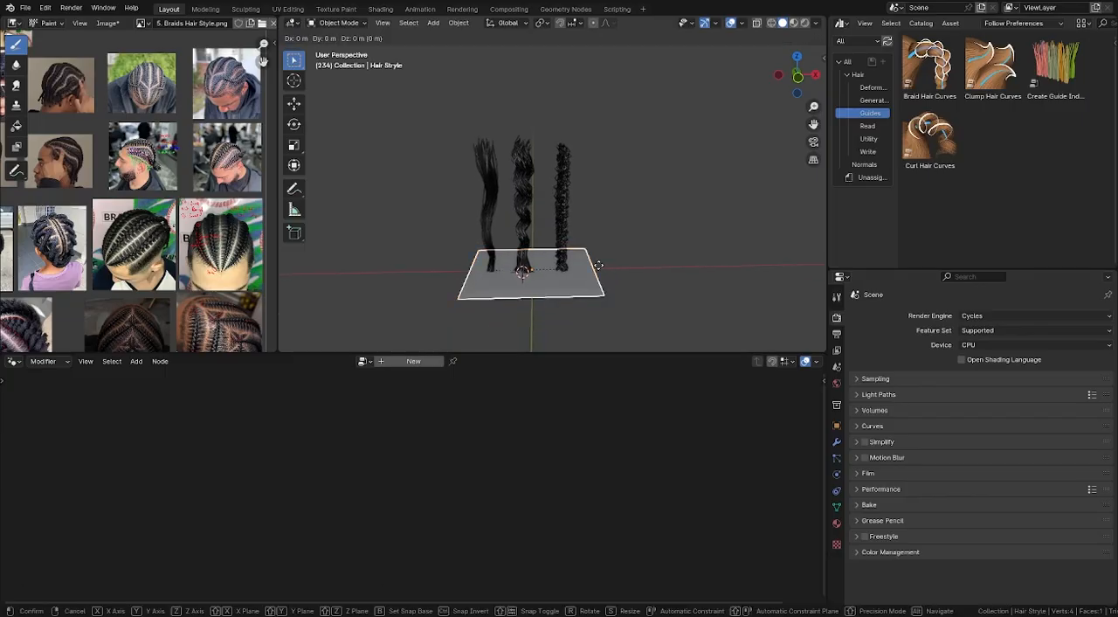
left_click(497, 270)
left_click(841, 23)
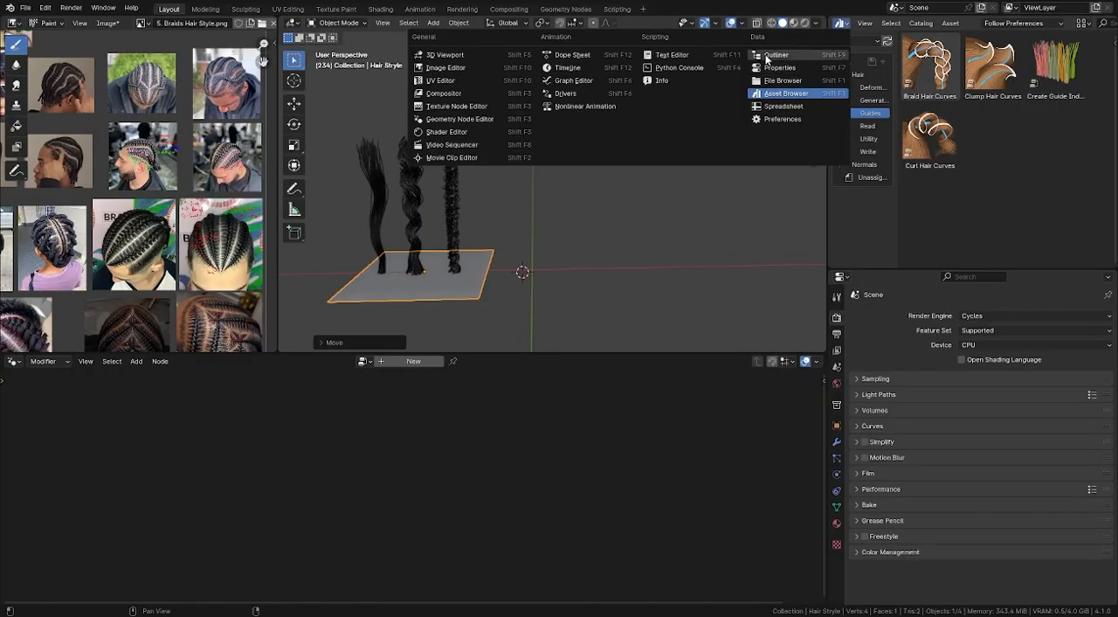
left_click(767, 55)
double_click(914, 59)
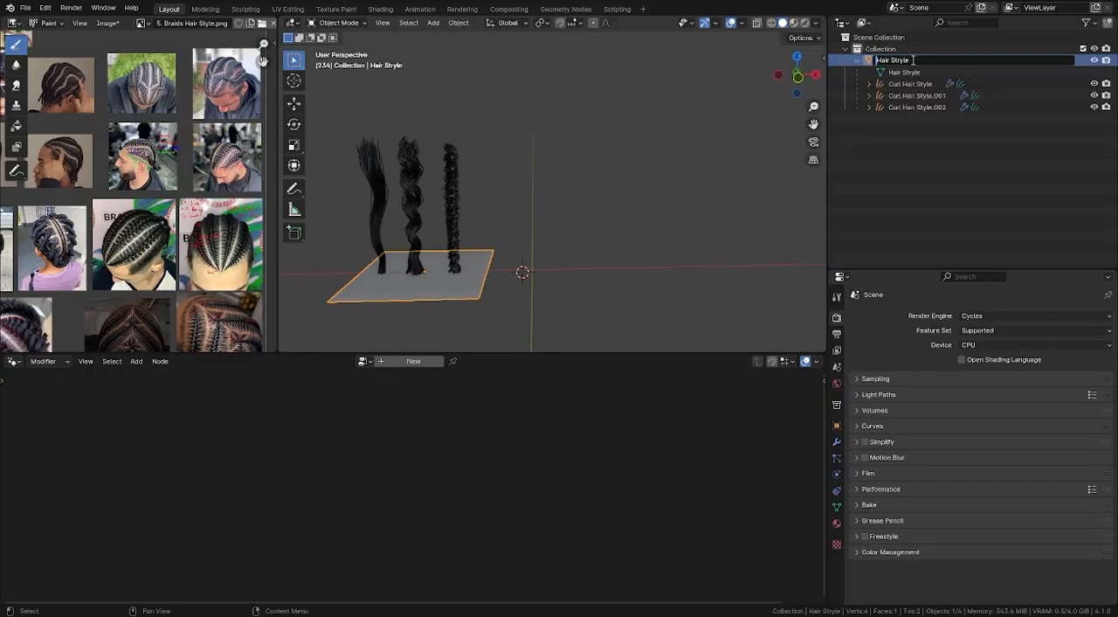
type("Curl")
key("Return")
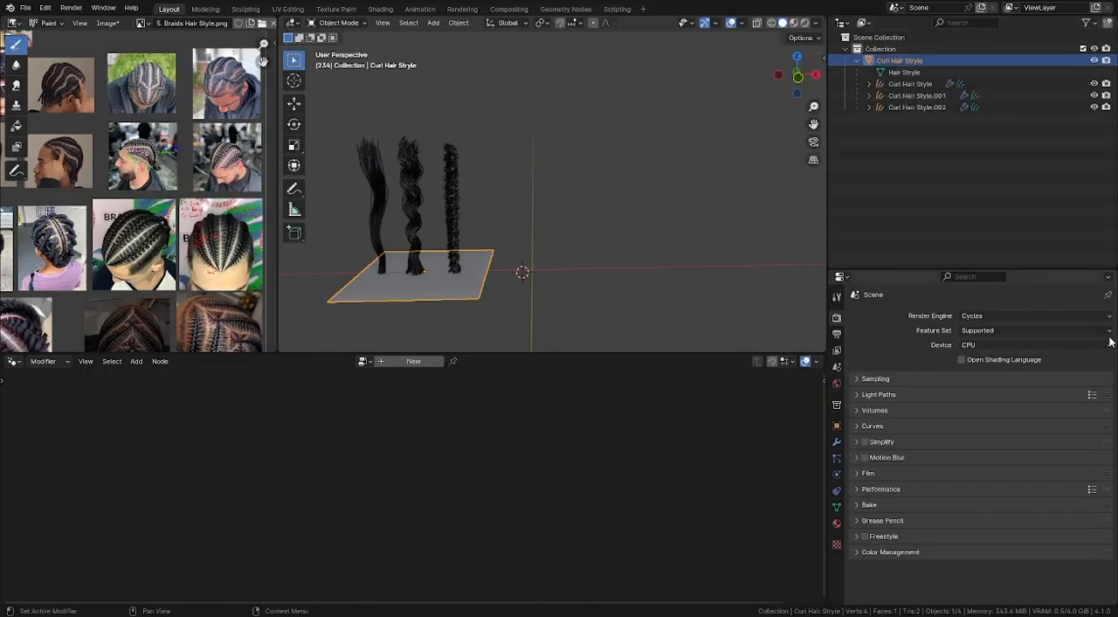
- Add a mesh plane at the origin and name the object and its mesh data "Braids Hair Style - Base"
key("shift+a")
mouse_move(588, 248)
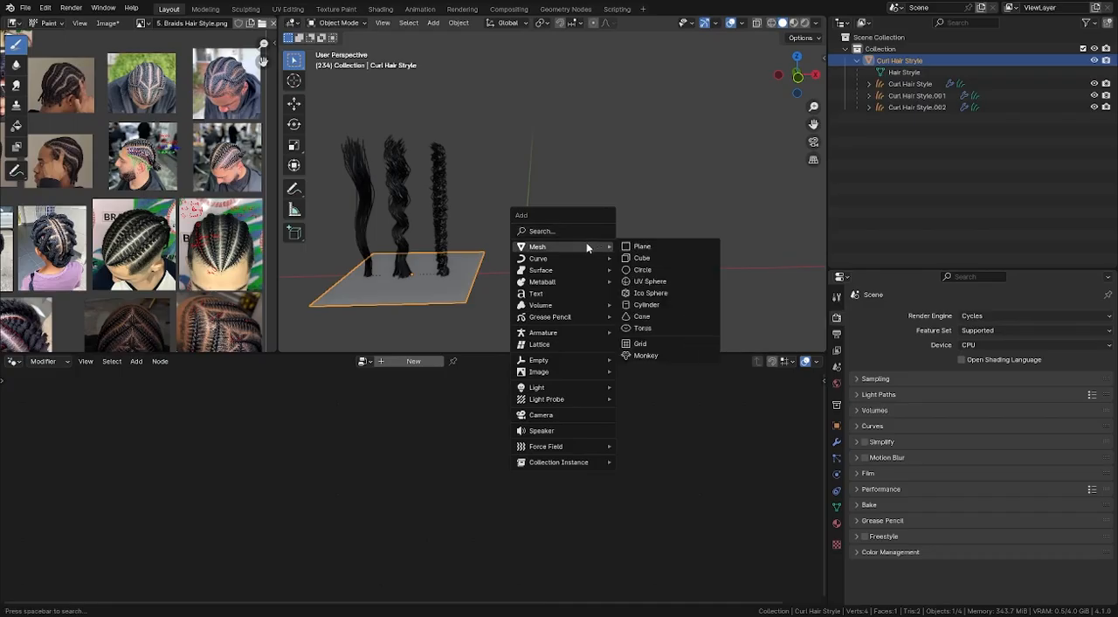
left_click(642, 246)
key("F2")
type("Braids Hair Styl")
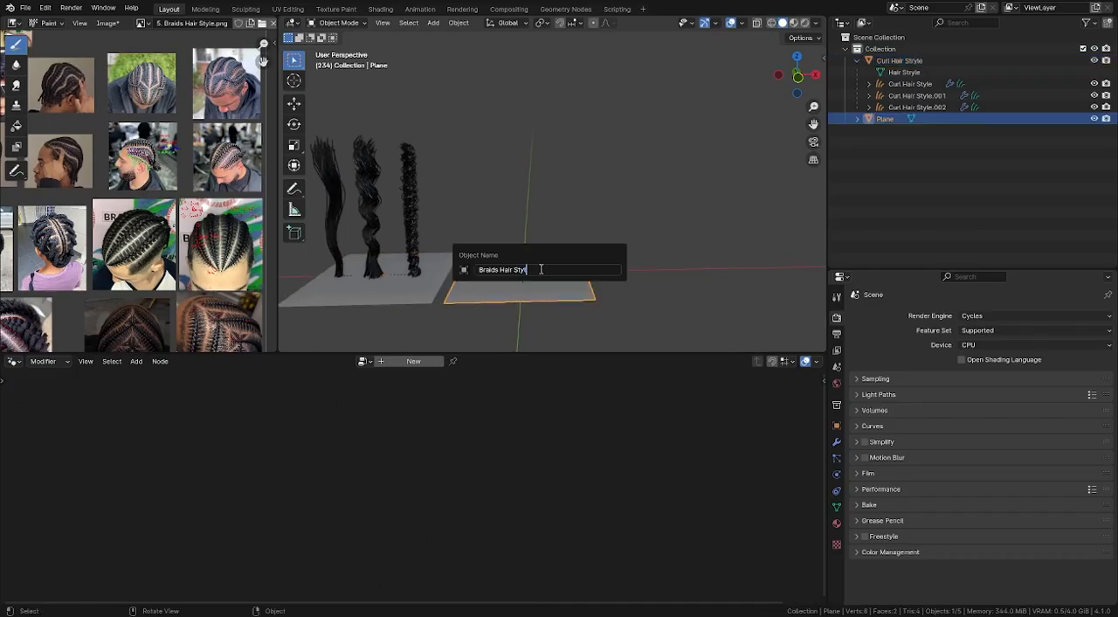
type("e - Base")
key("Return")
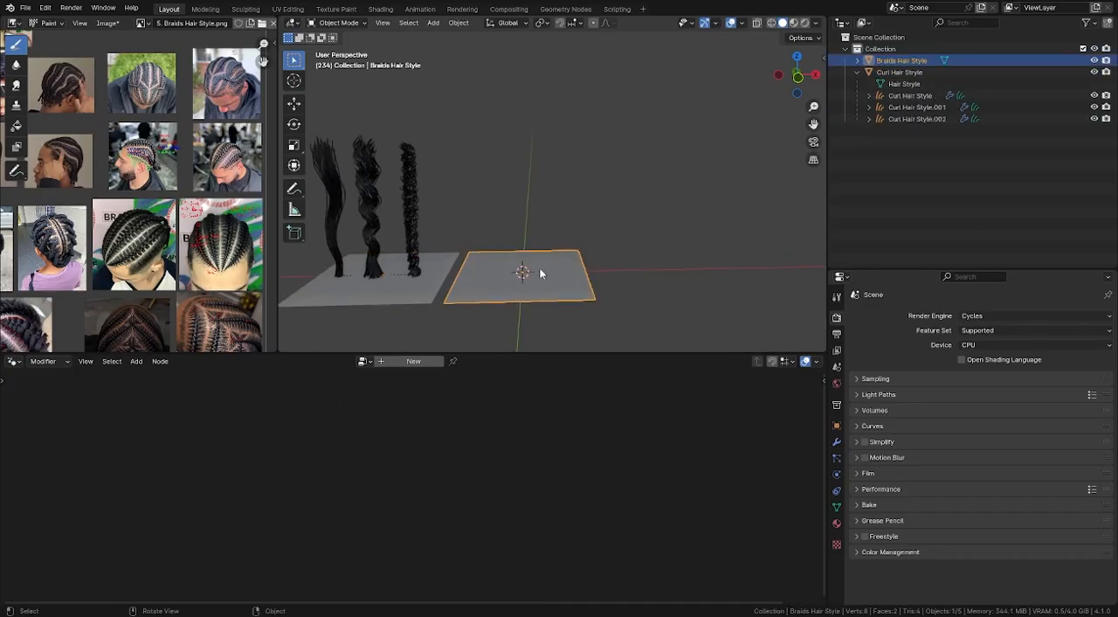
- Add an Empty Hair curves object to the Braids Hair Style - Base plane
key("shift+a")
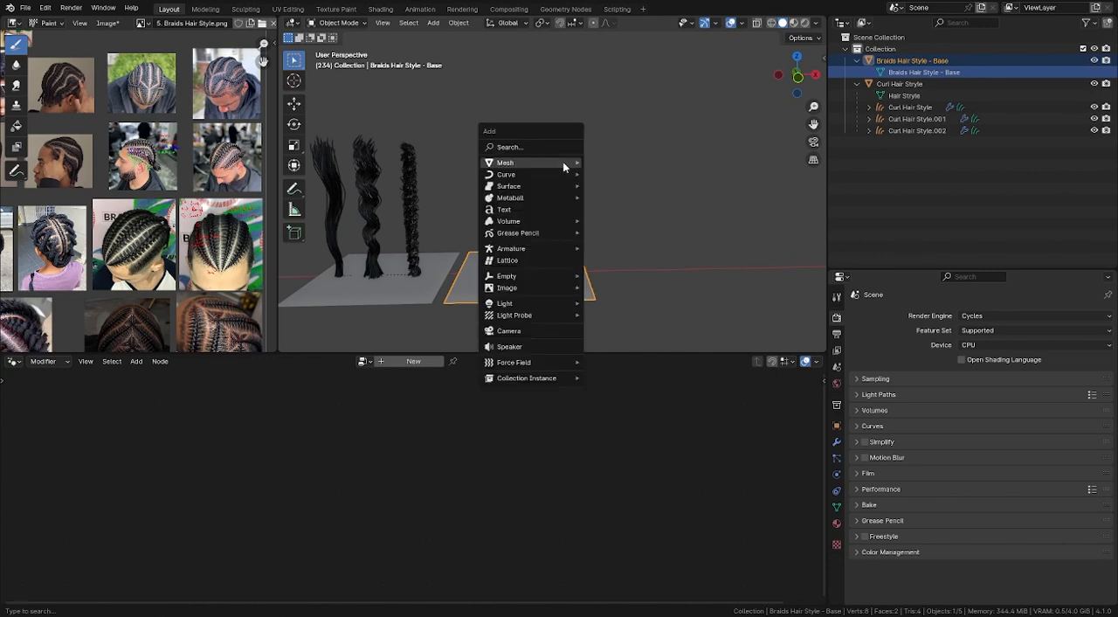
mouse_move(564, 163)
mouse_move(531, 173)
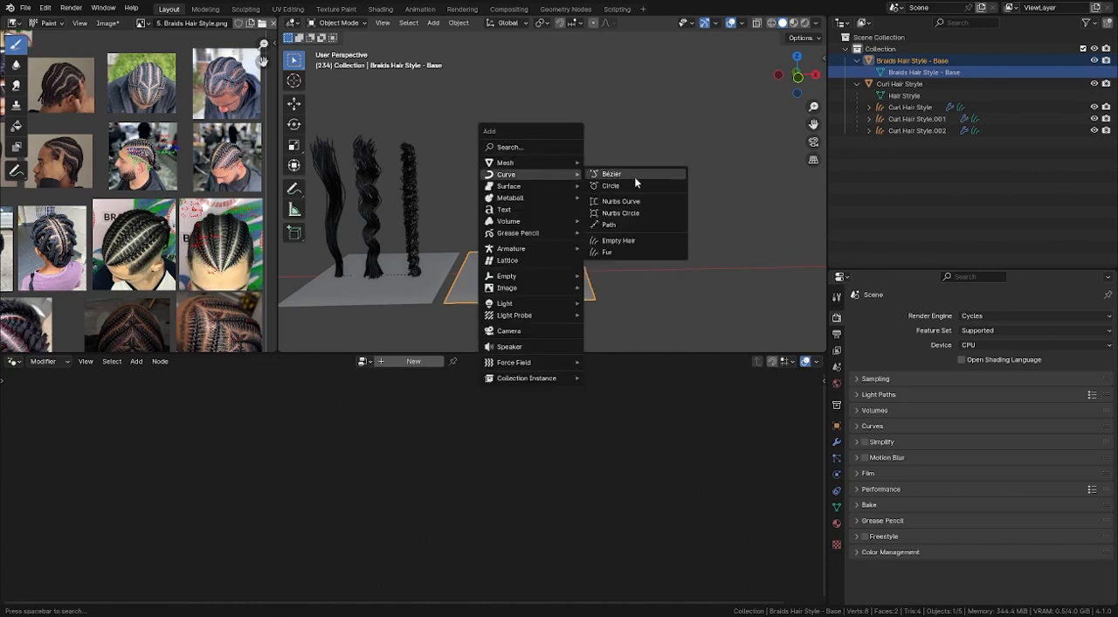
left_click(624, 242)
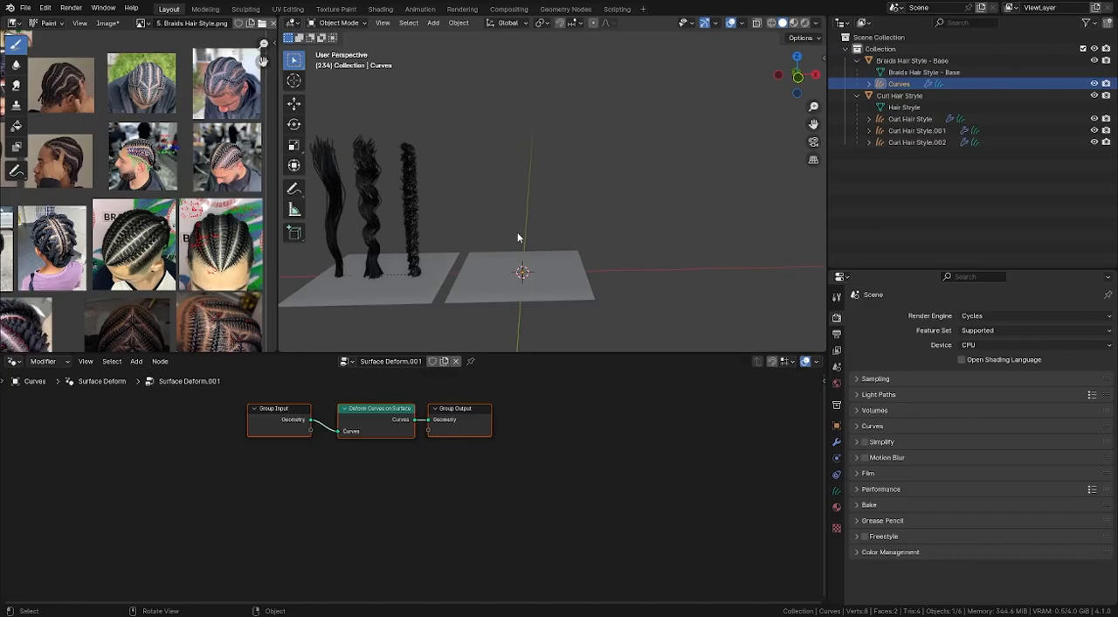
- Grow a single upright hair strand near the centre of the base plane in Sculpt Mode and return to Object Mode
scroll(517, 231, "up", 3)
middle_click_drag(515, 271, 535, 207)
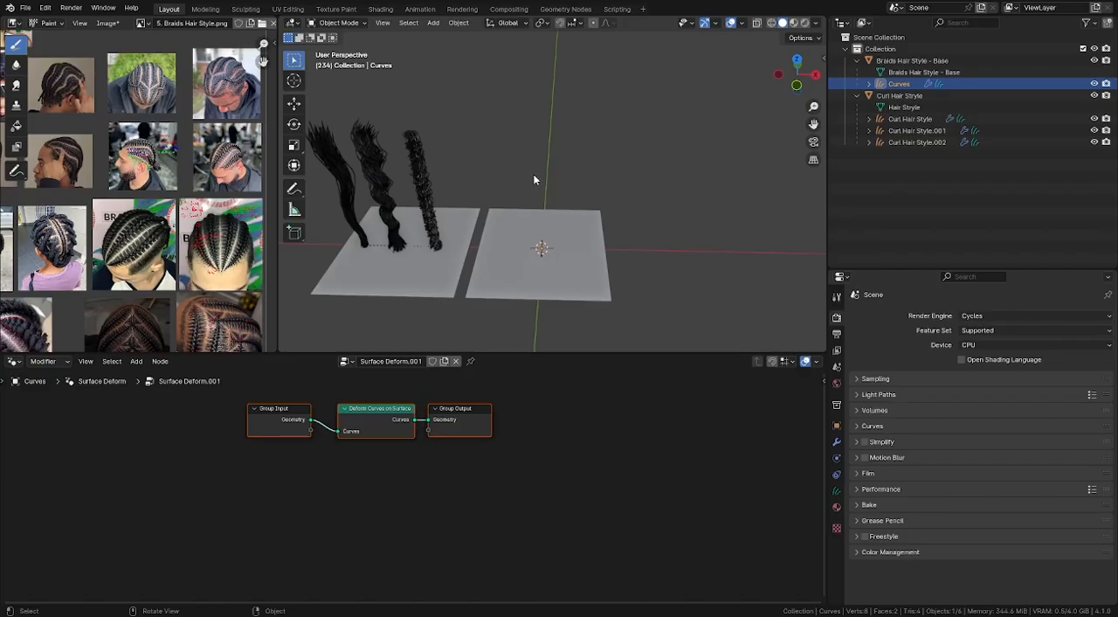
key("ctrl+Tab")
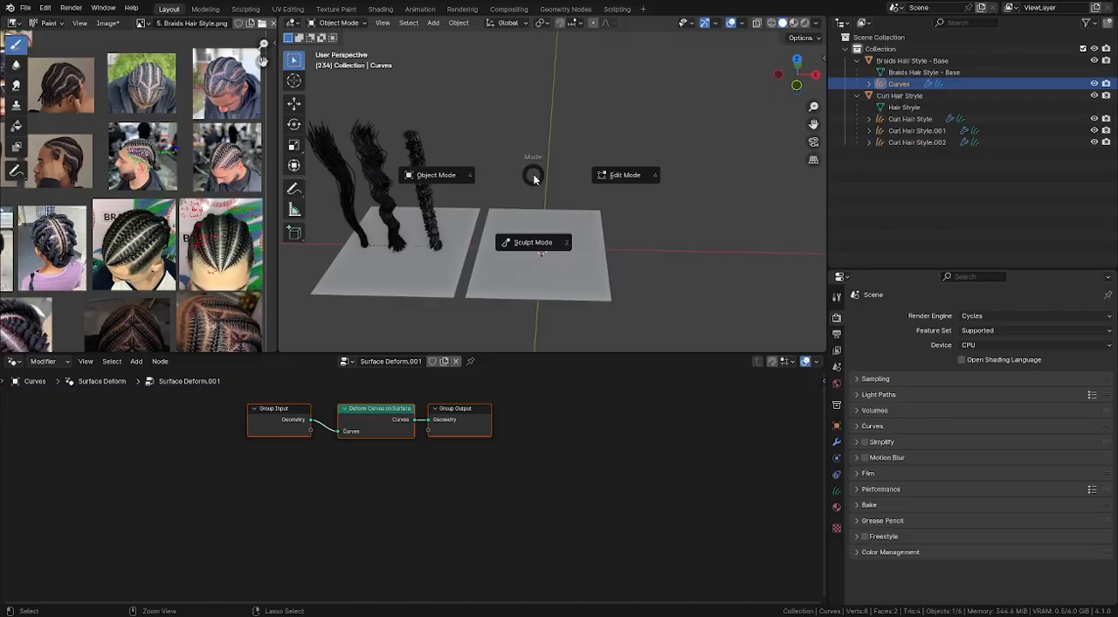
left_click(543, 232)
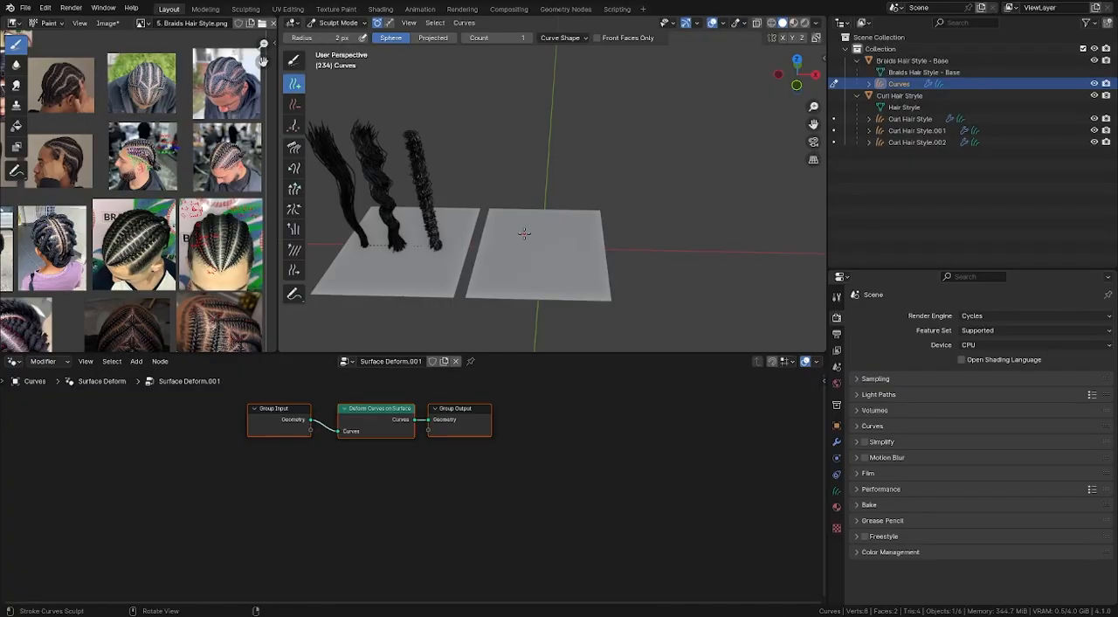
key("KP_1")
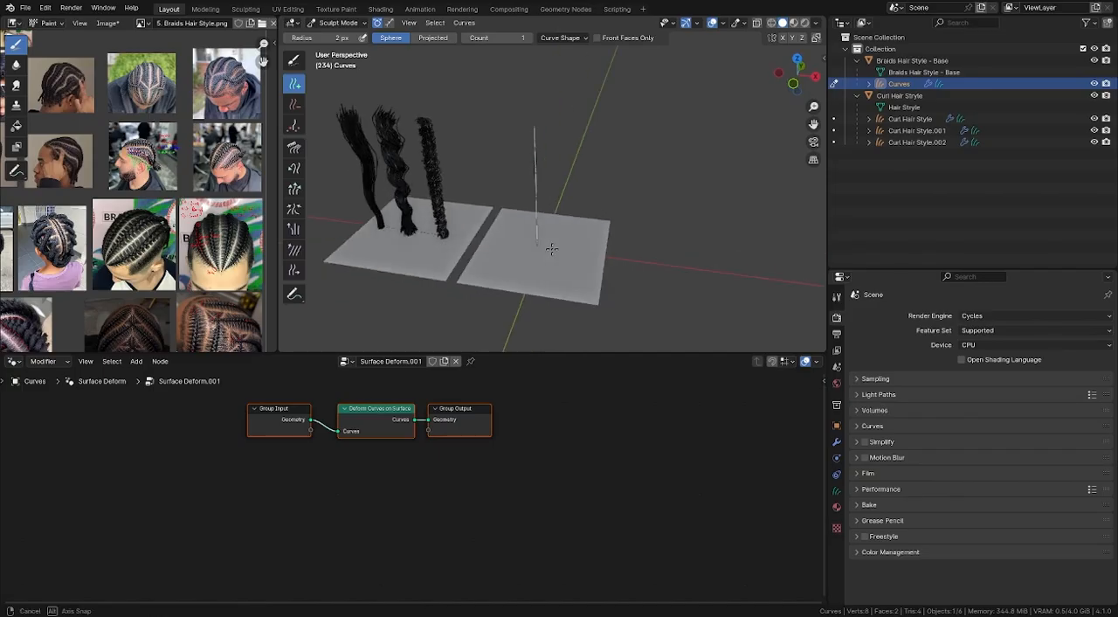
key("ctrl+Tab")
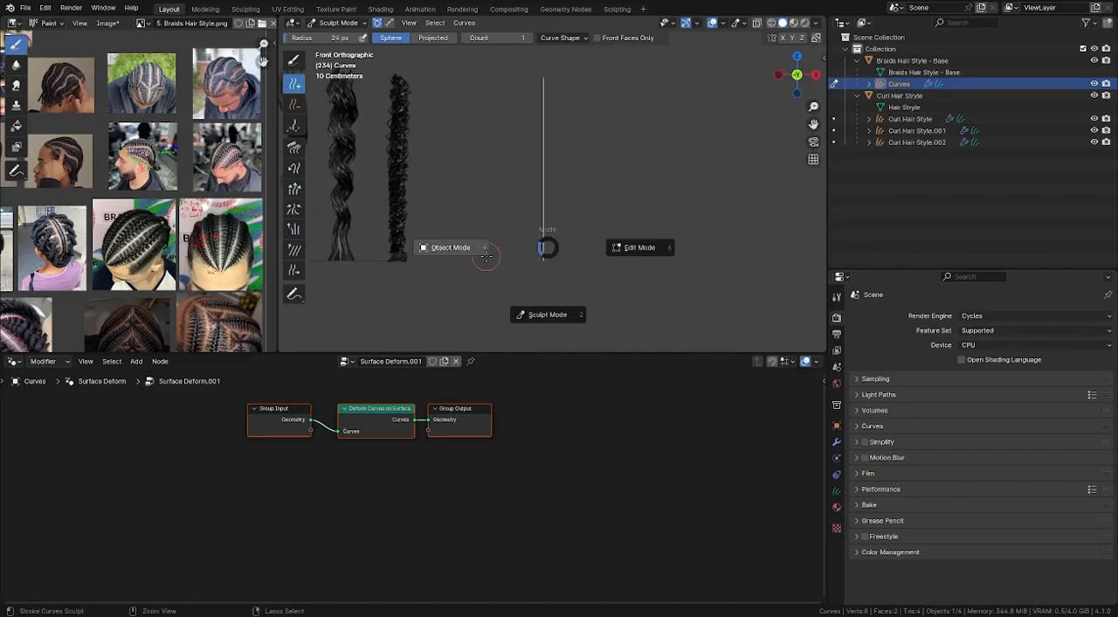
left_click(454, 248)
- Rename the new curves object "Braids Hair Style" and its curve data "Braids Hair Style - Base"
double_click(898, 83)
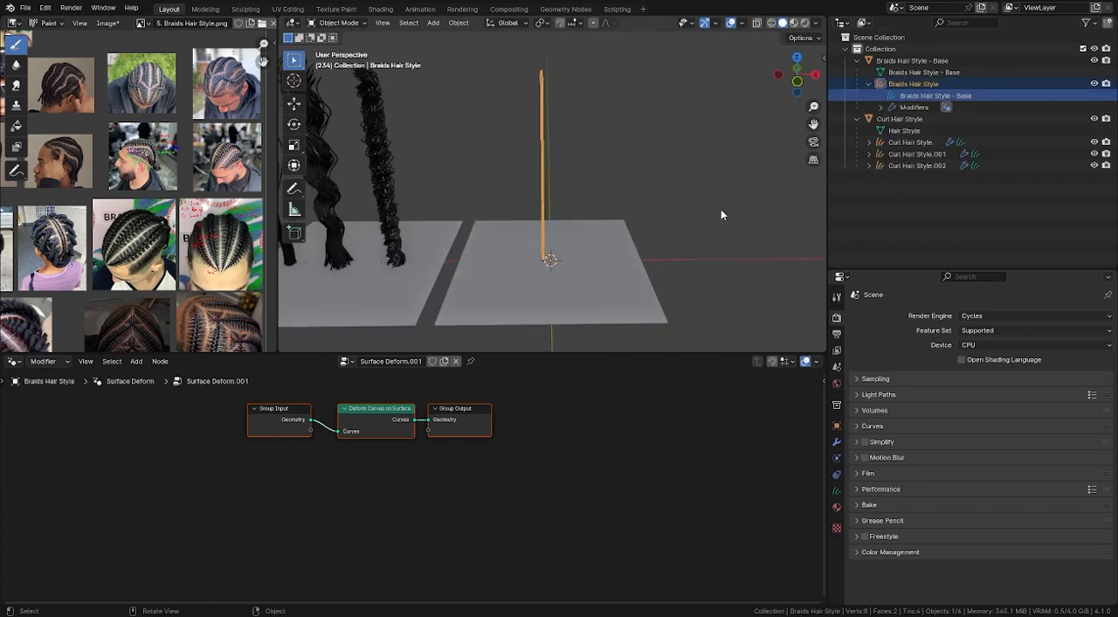
middle_click_drag(721, 214, 722, 244, "shift")
left_click(722, 243)
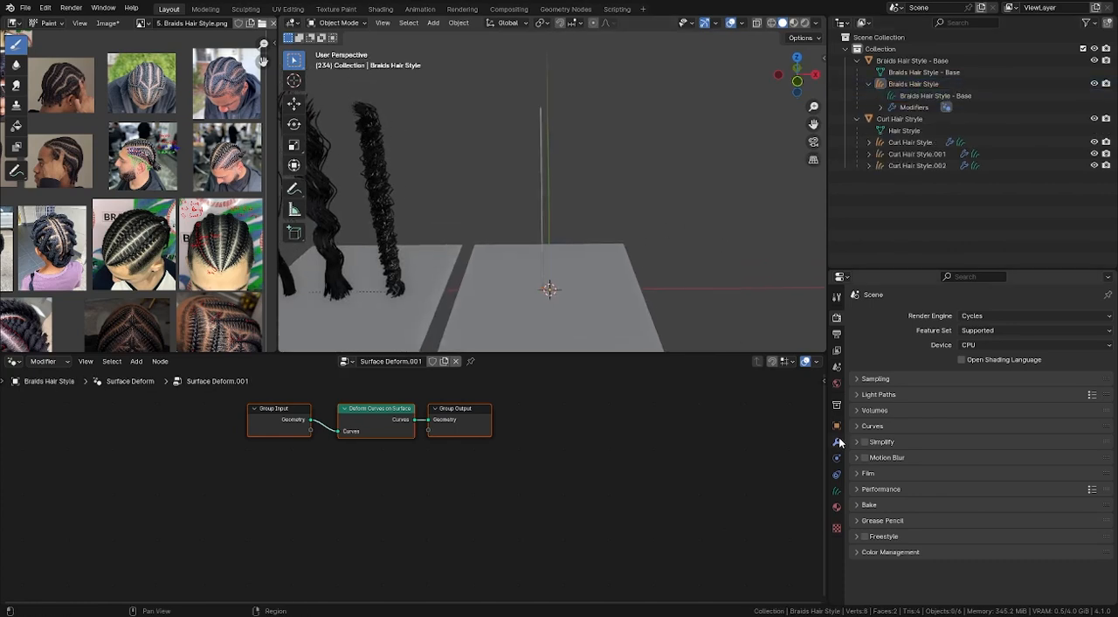
- Show the strand's modifiers and replace the Outliner with the Asset Browser
left_click(838, 442)
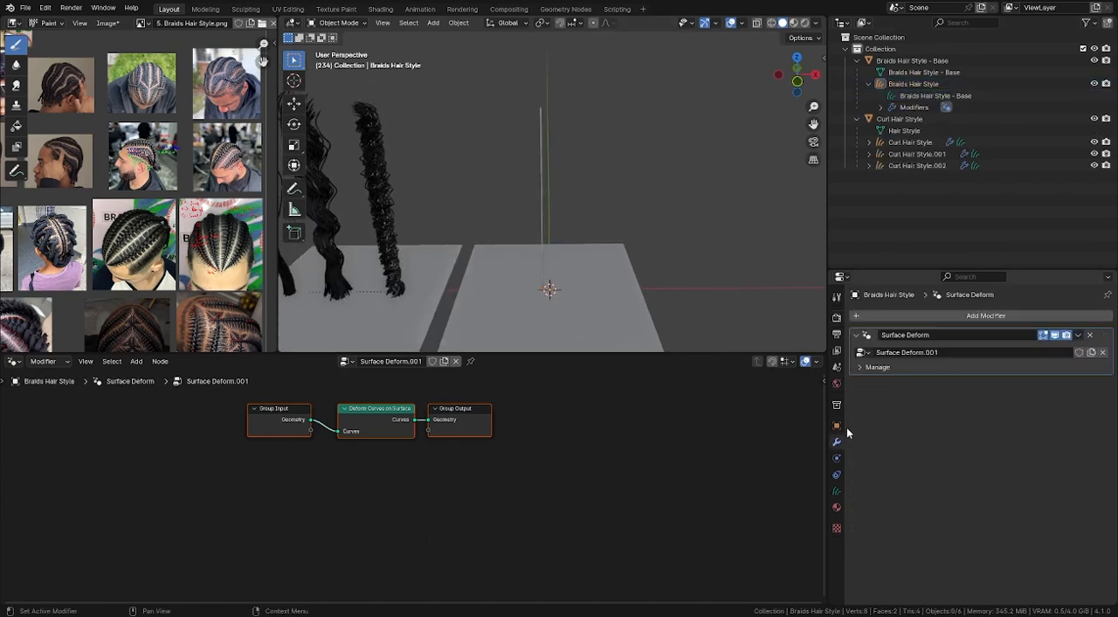
left_click(842, 24)
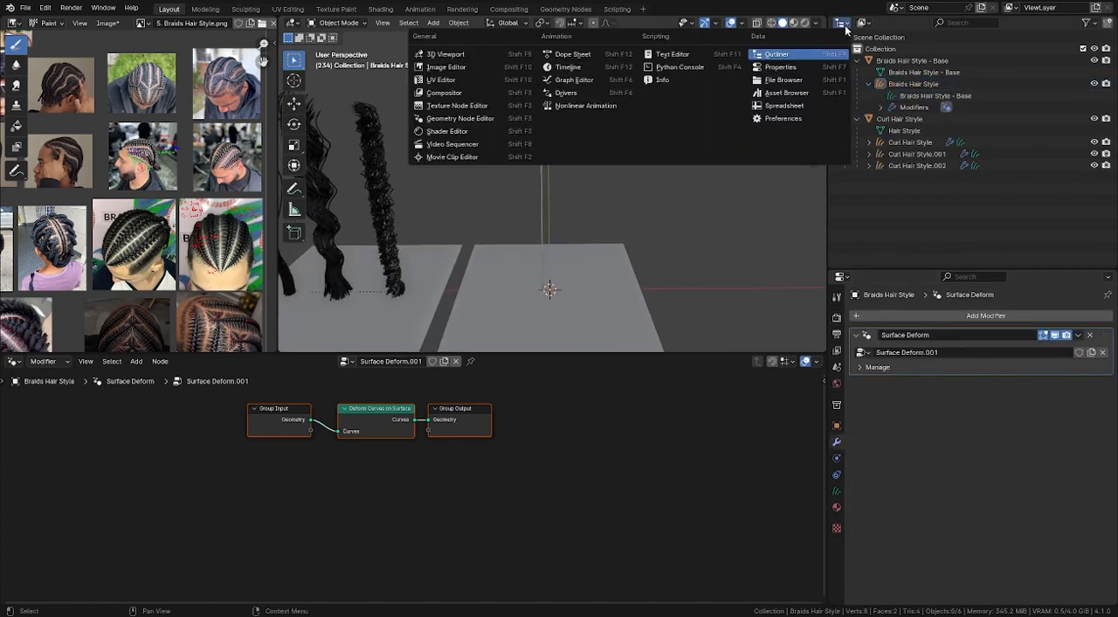
left_click(784, 93)
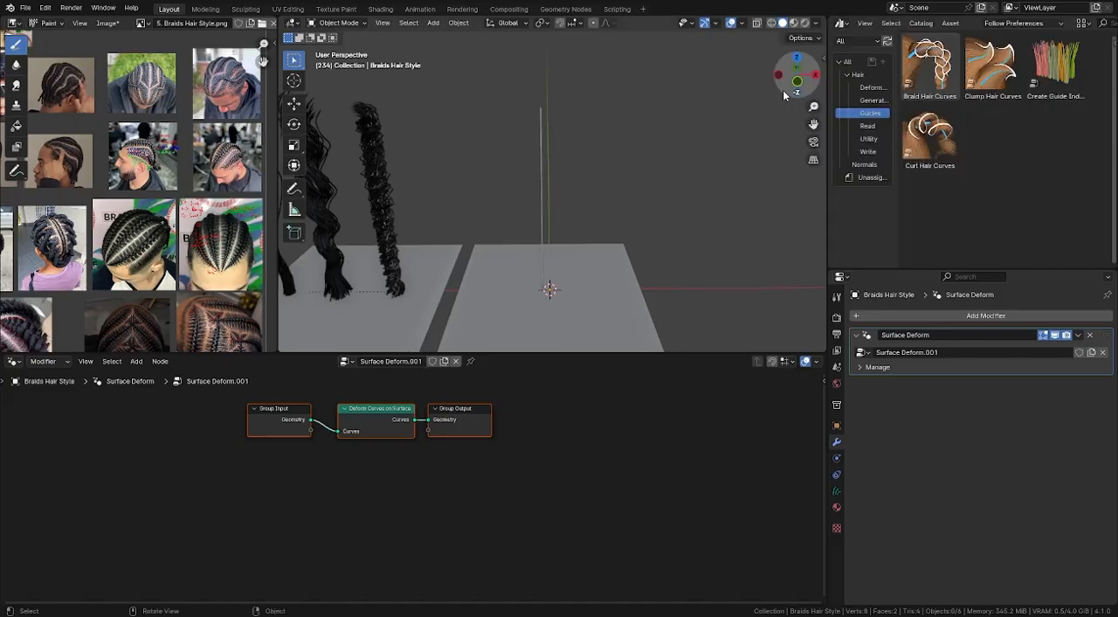
- Add a Geometry Nodes modifier to the strand with a new node group named "Braids Hair Style"
left_click(968, 320)
left_click(963, 316)
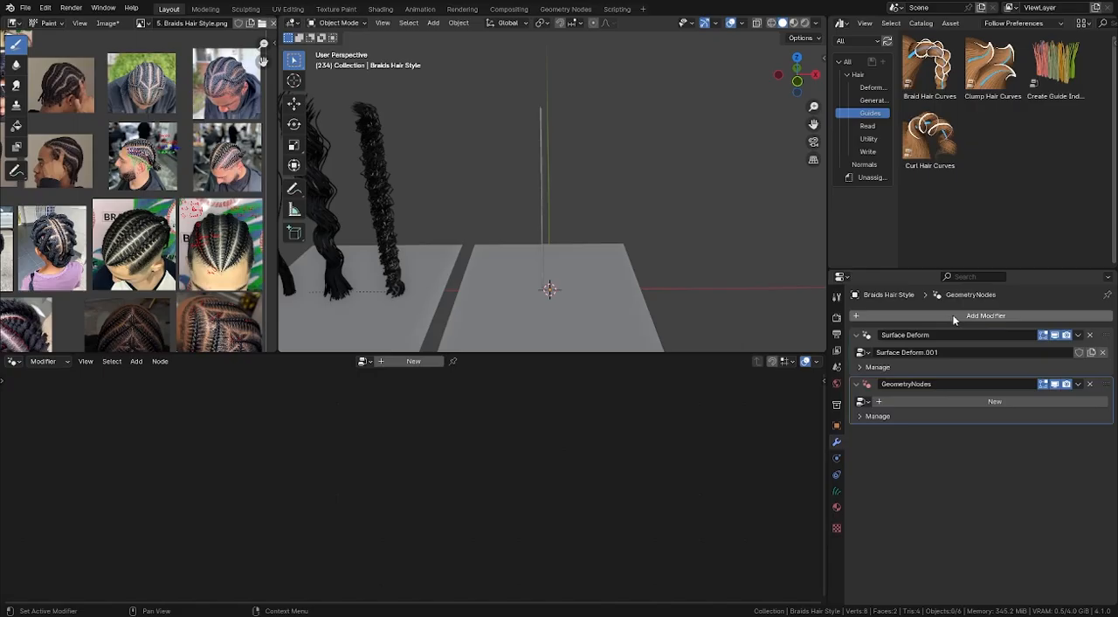
left_click(984, 402)
double_click(946, 400)
type("Braids Hair Style -")
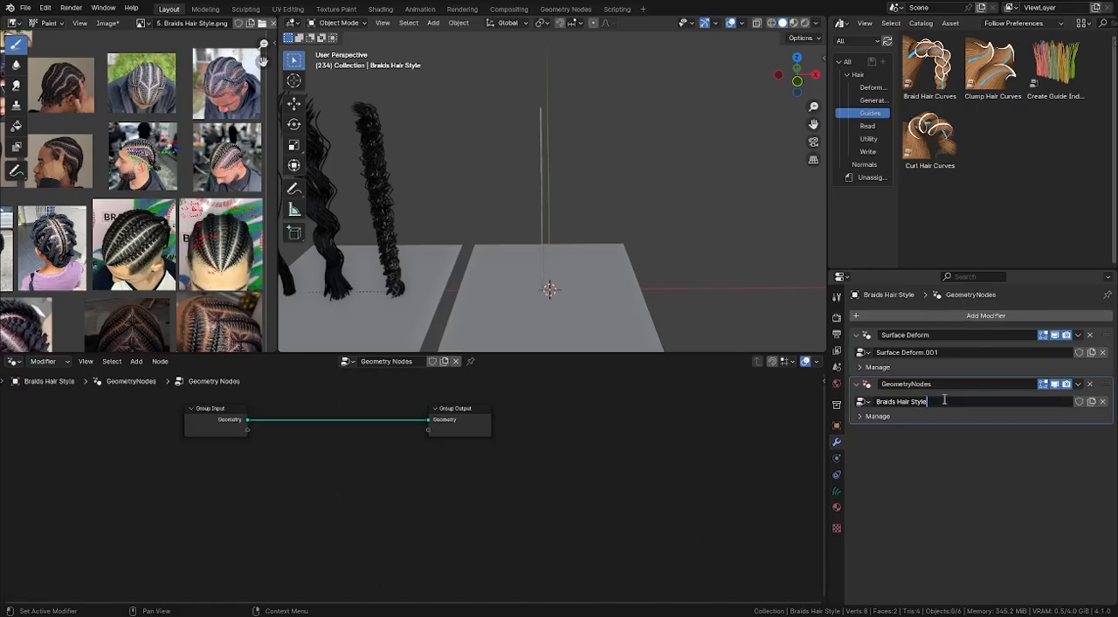
key("Return")
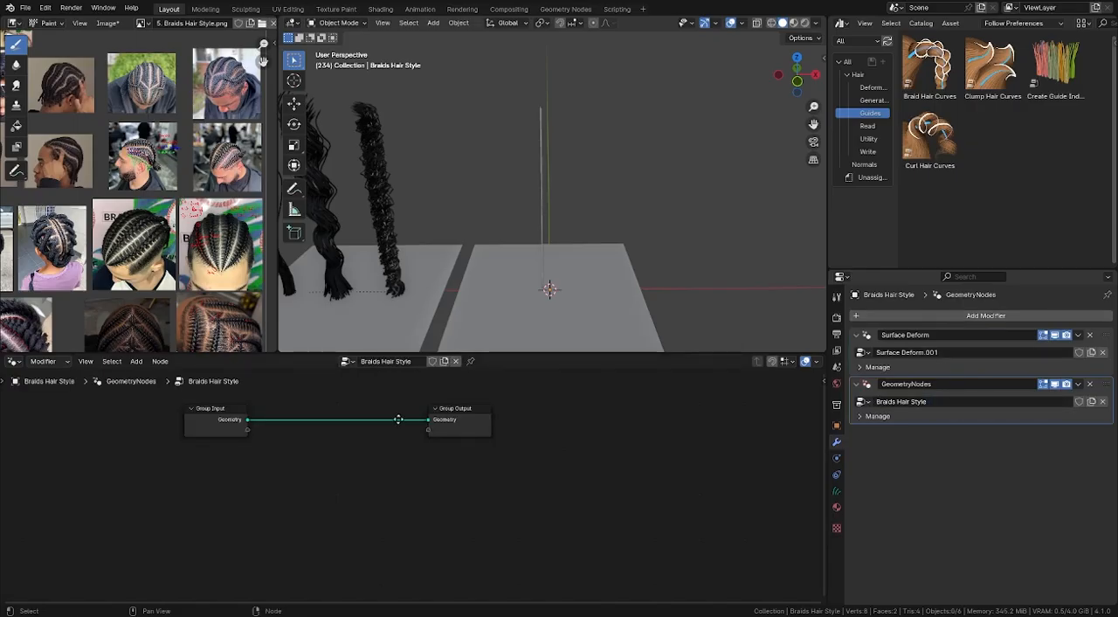
- Give the Braids Hair Style node group a fake user and move its modifier above Surface Deform
left_click(432, 361)
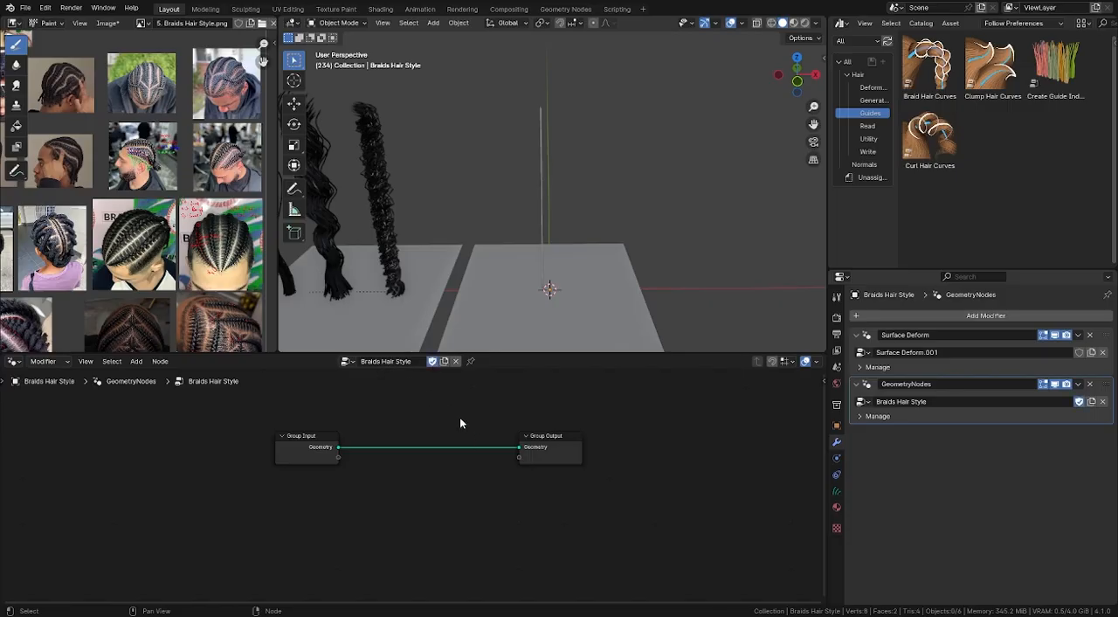
left_click_drag(1106, 386, 1105, 324)
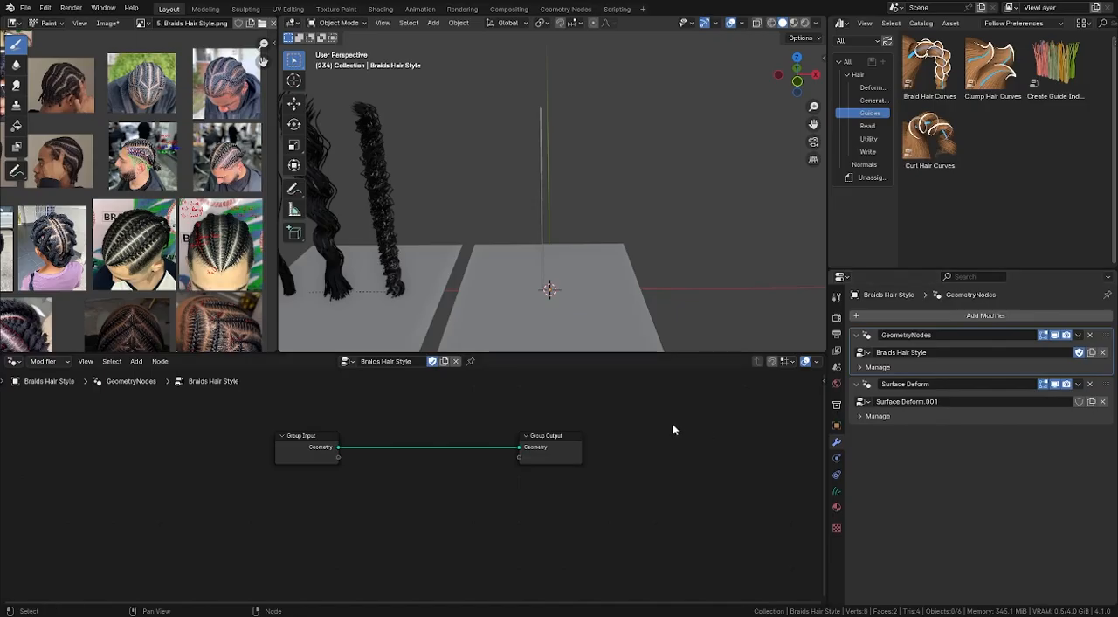
- Insert a Braid Hair Curves node between the Group Input and Group Output
scroll(350, 484, "up", 1)
key("KP_1")
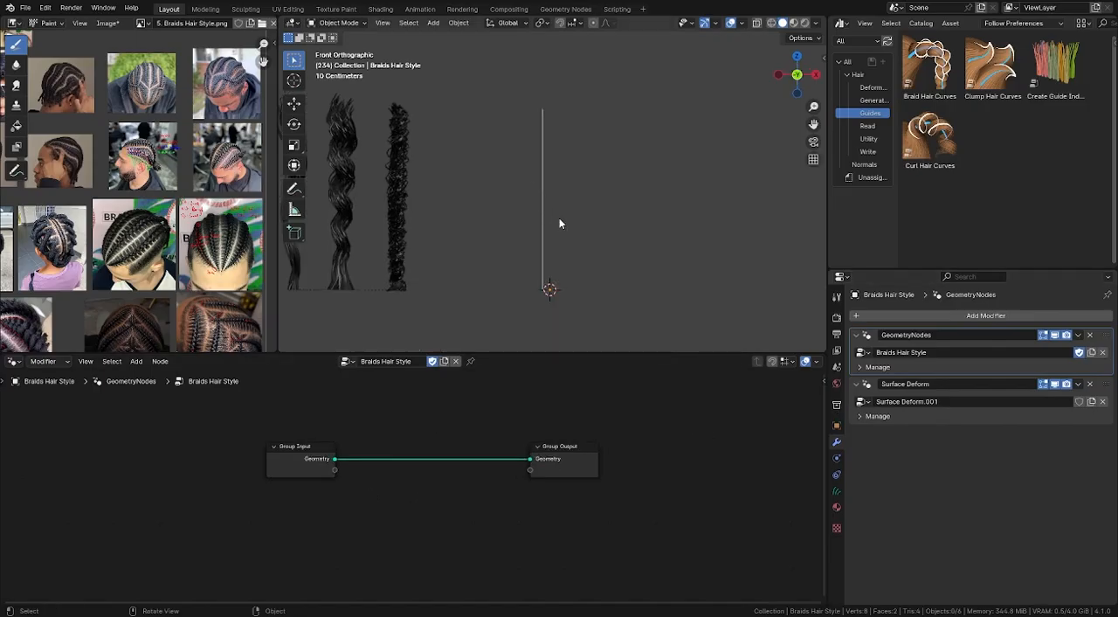
middle_click_drag(528, 229, 539, 224, "shift")
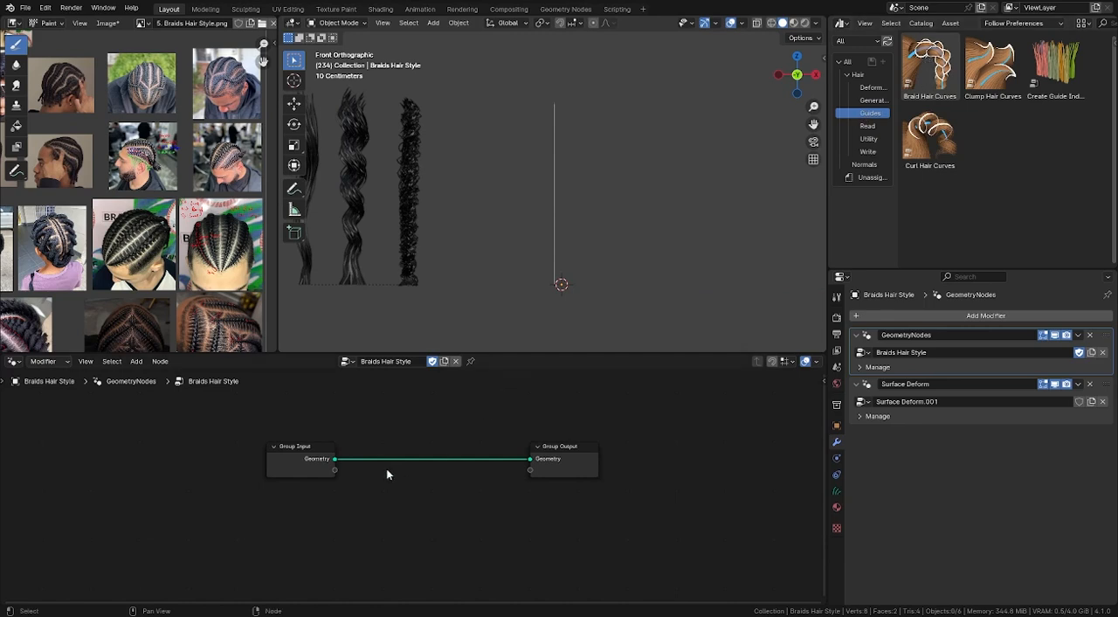
key("shift+a")
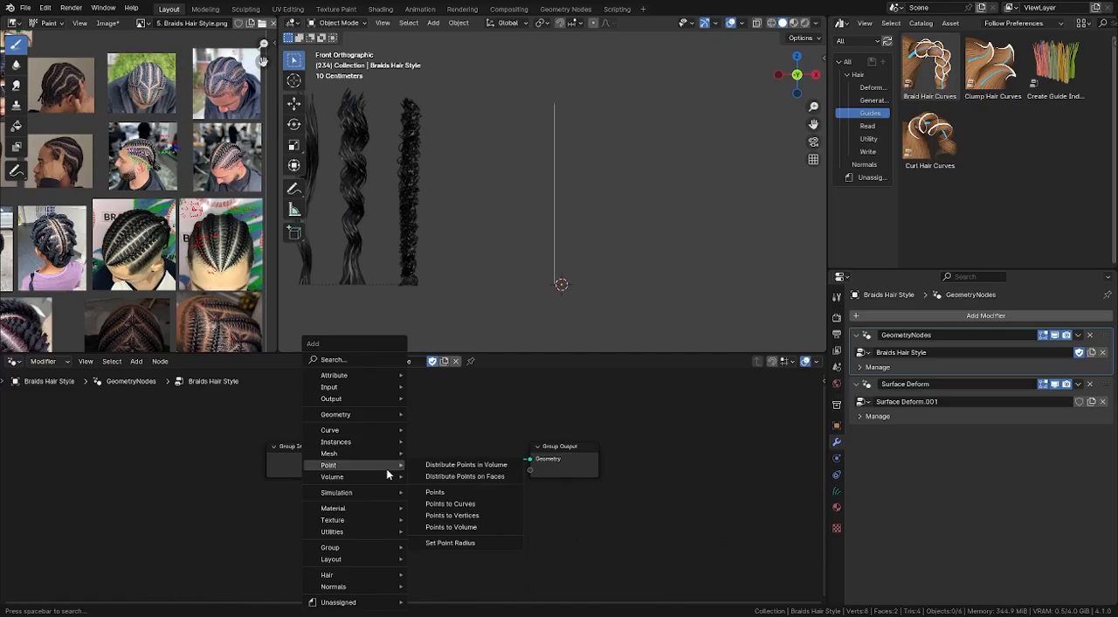
mouse_move(350, 576)
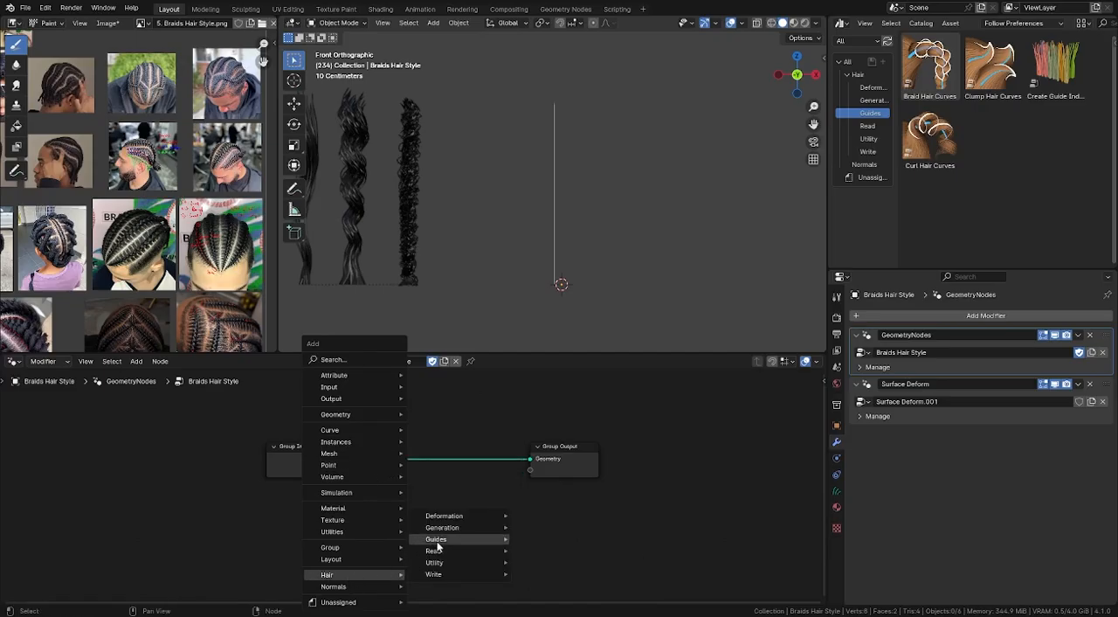
mouse_move(438, 540)
left_click(556, 540)
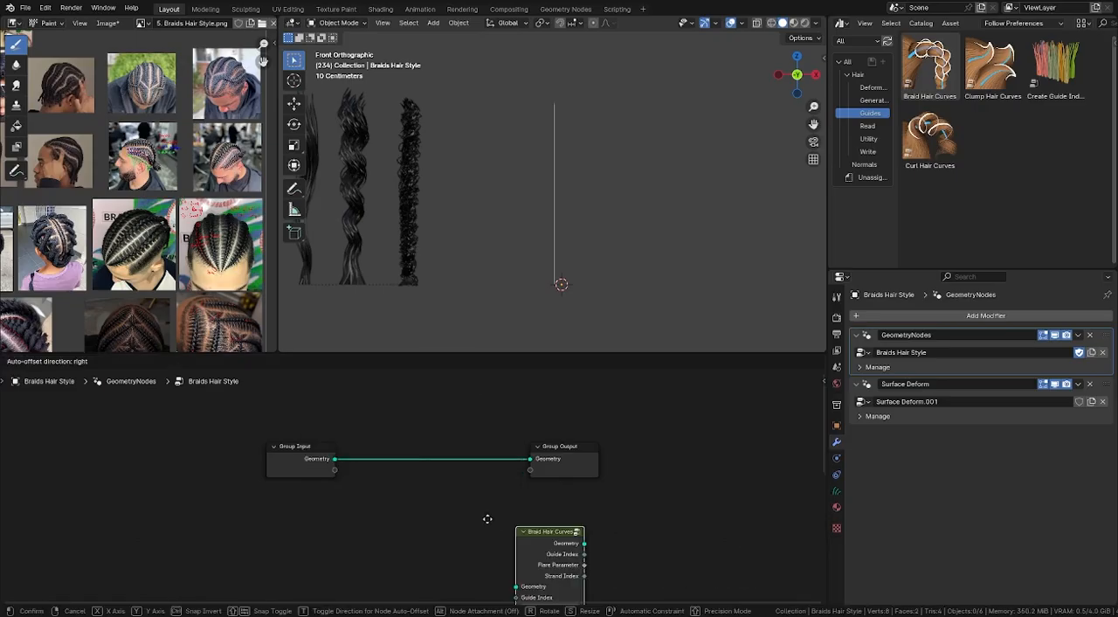
left_click(395, 448)
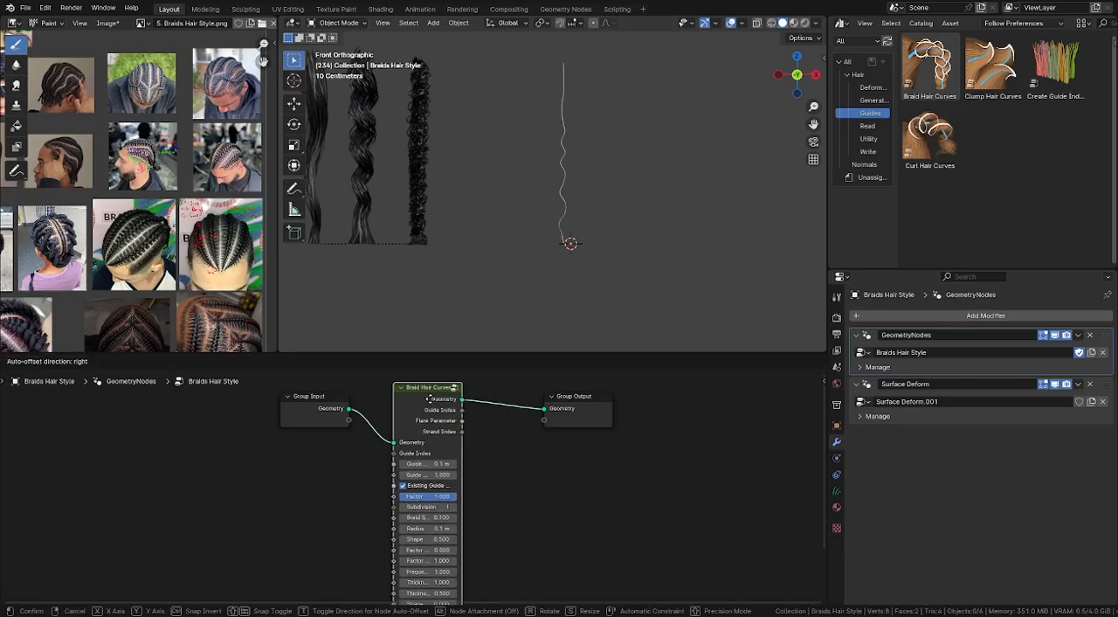
- Space out the nodes and insert the Duplicate Hair Curves asset between the Group Input and Braid Hair Curves
middle_click_drag(566, 219, 549, 223)
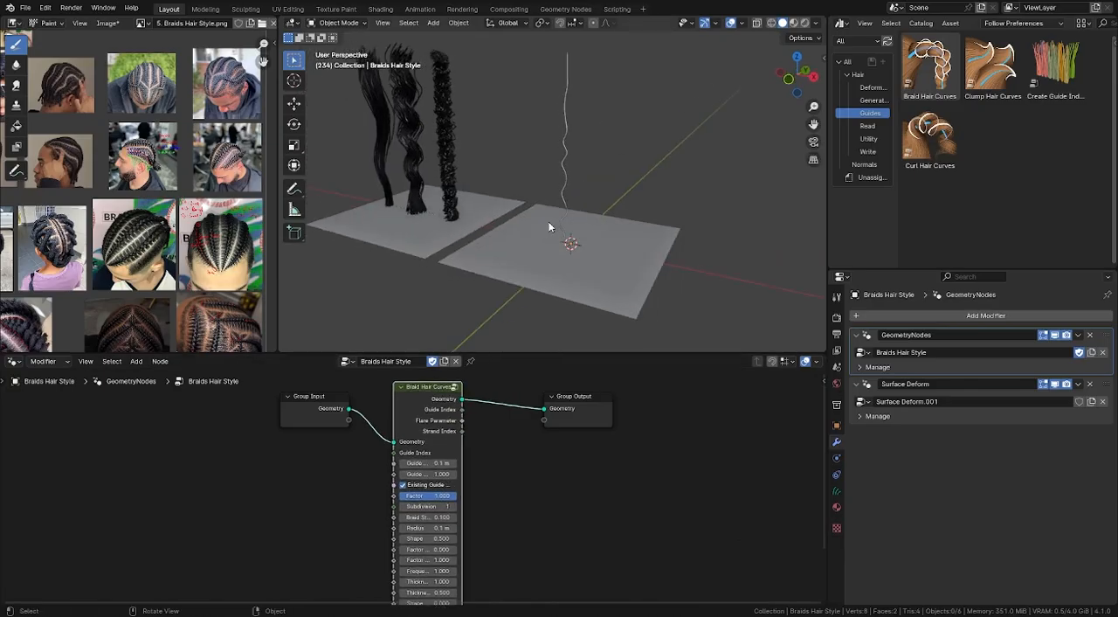
key("KP_1")
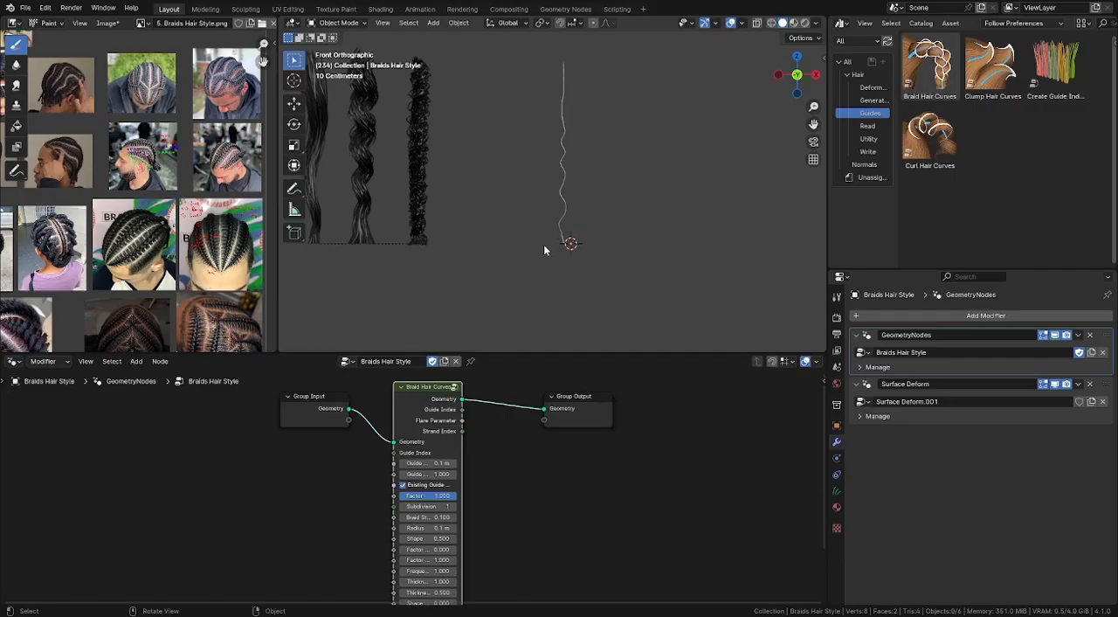
middle_click_drag(423, 408, 509, 414)
left_click_drag(406, 416, 281, 409)
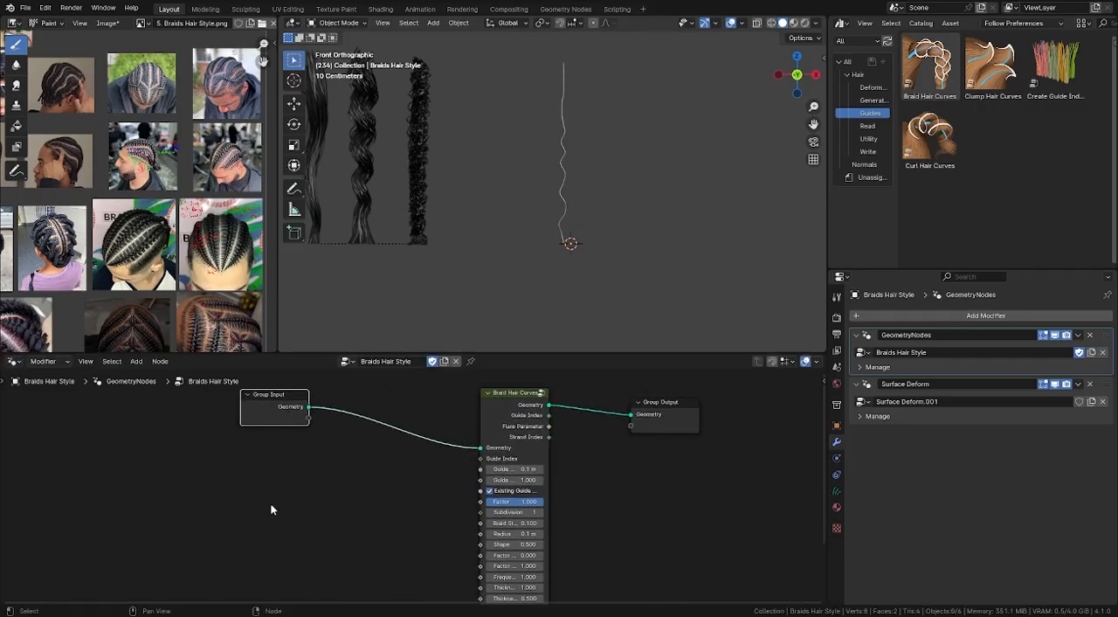
left_click(871, 101)
left_click_drag(954, 78, 367, 416)
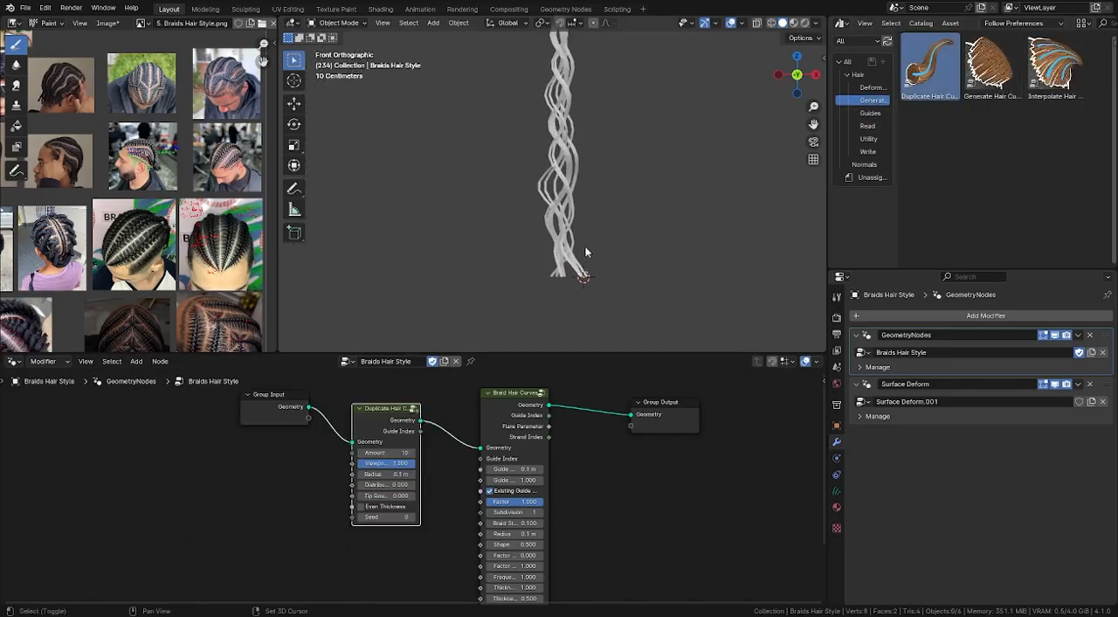
- Set the Duplicate Hair Curves amount to 100 and turn on Even Thickness
left_click(388, 452)
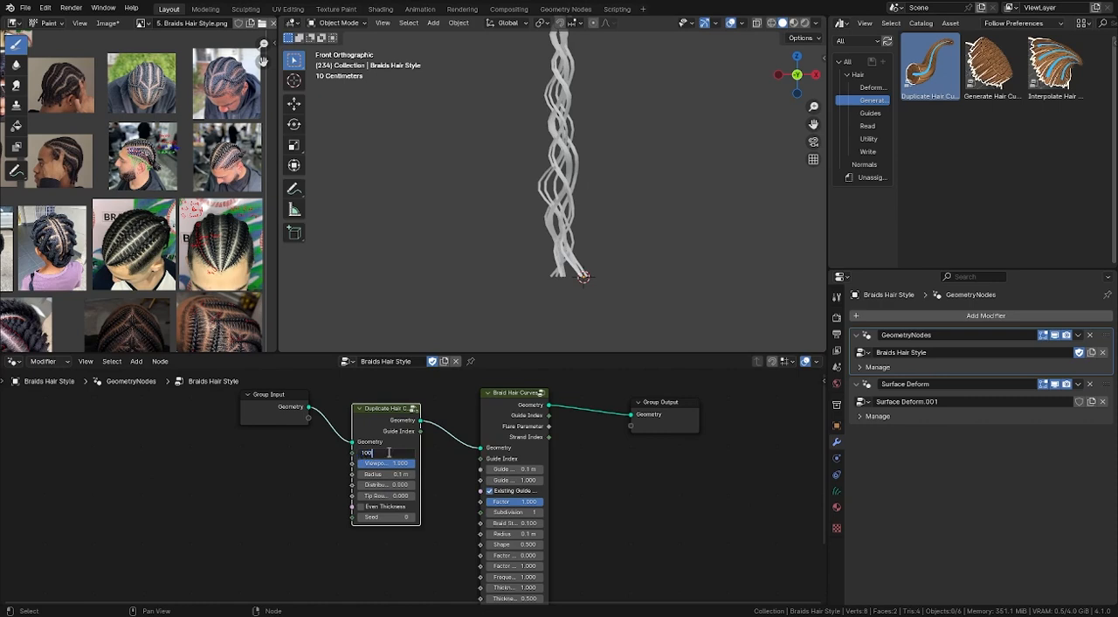
type("100")
key("Return")
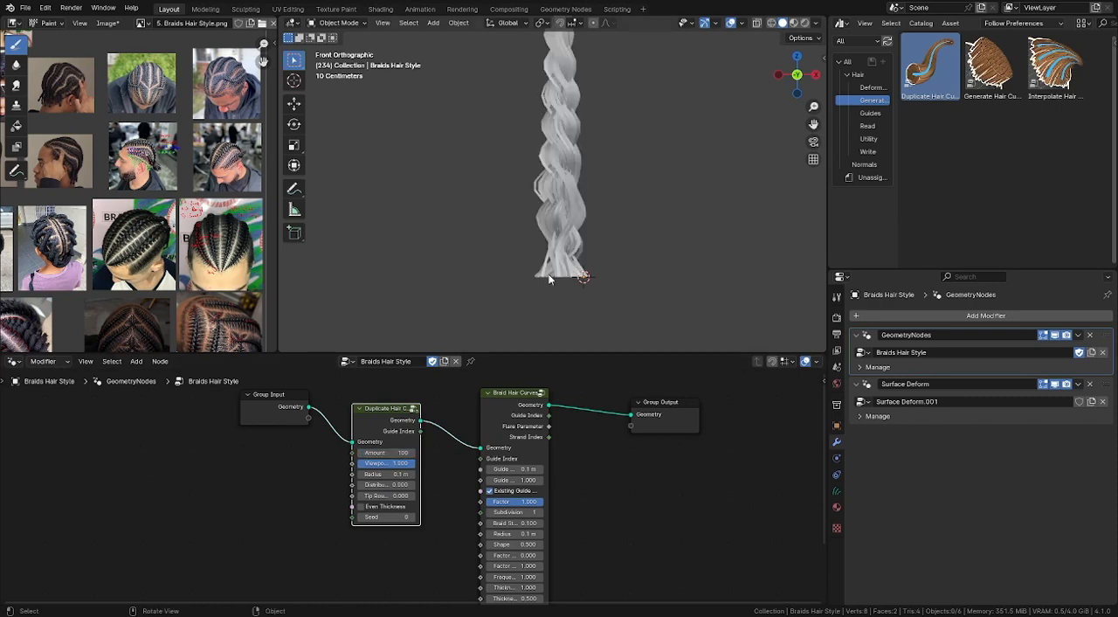
scroll(528, 172, "down", 5)
scroll(559, 262, "up", 7)
scroll(463, 486, "up", 5)
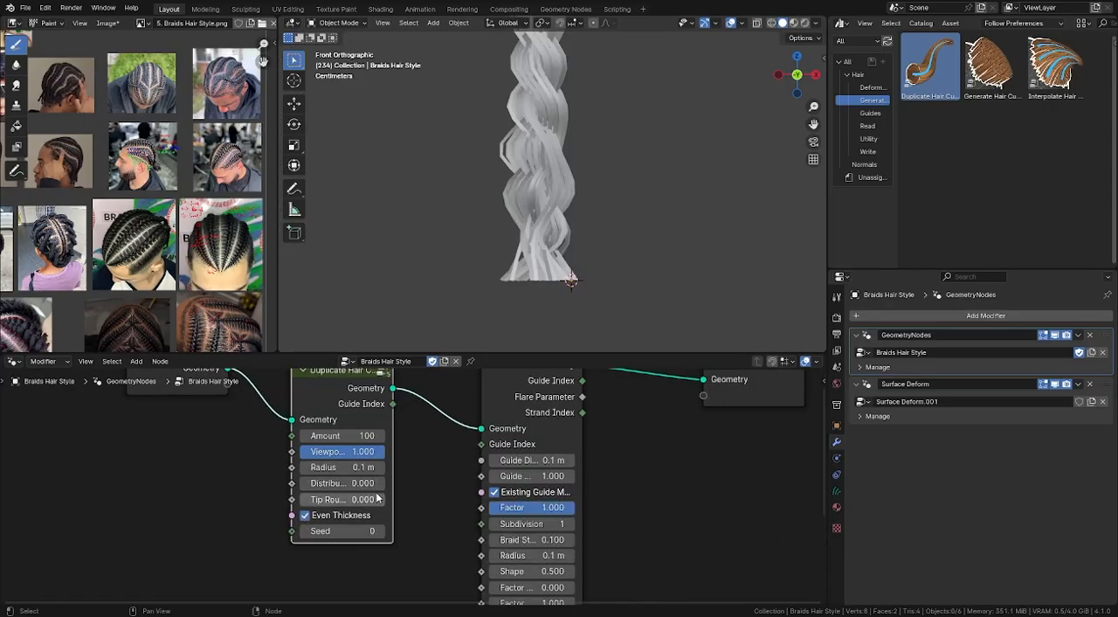
mouse_move(336, 467)
left_mouse_down()
mouse_move(419, 467)
mouse_move(327, 468)
mouse_move(336, 468)
left_mouse_up()
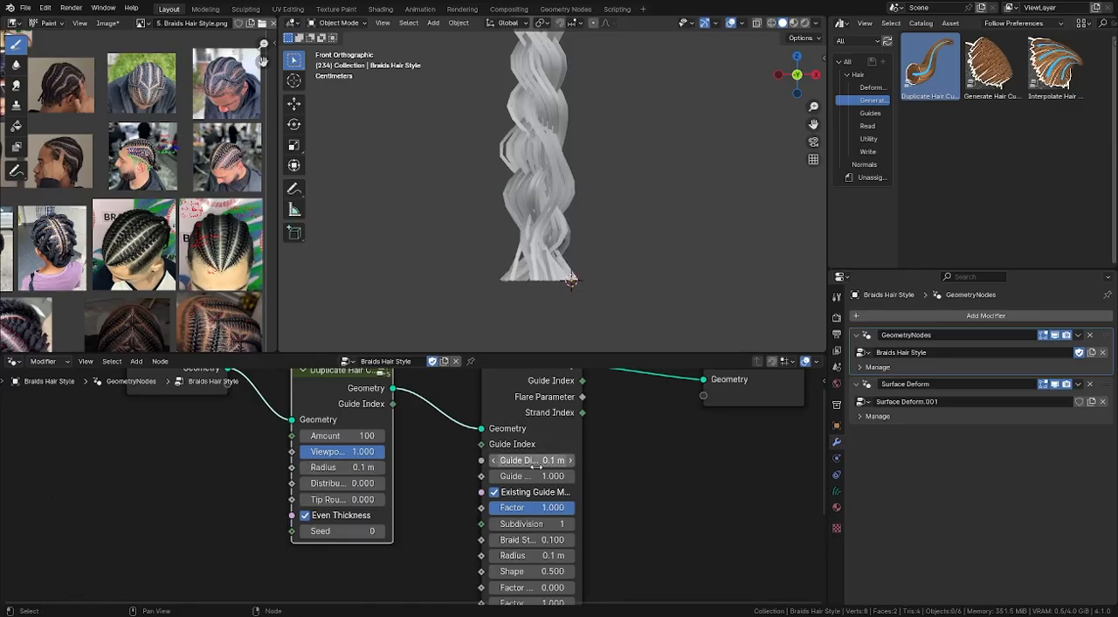
- Widen the Braid Hair Curves node and set its Shape to 0.100
middle_click_drag(575, 480, 574, 491)
middle_click_drag(568, 525, 581, 447)
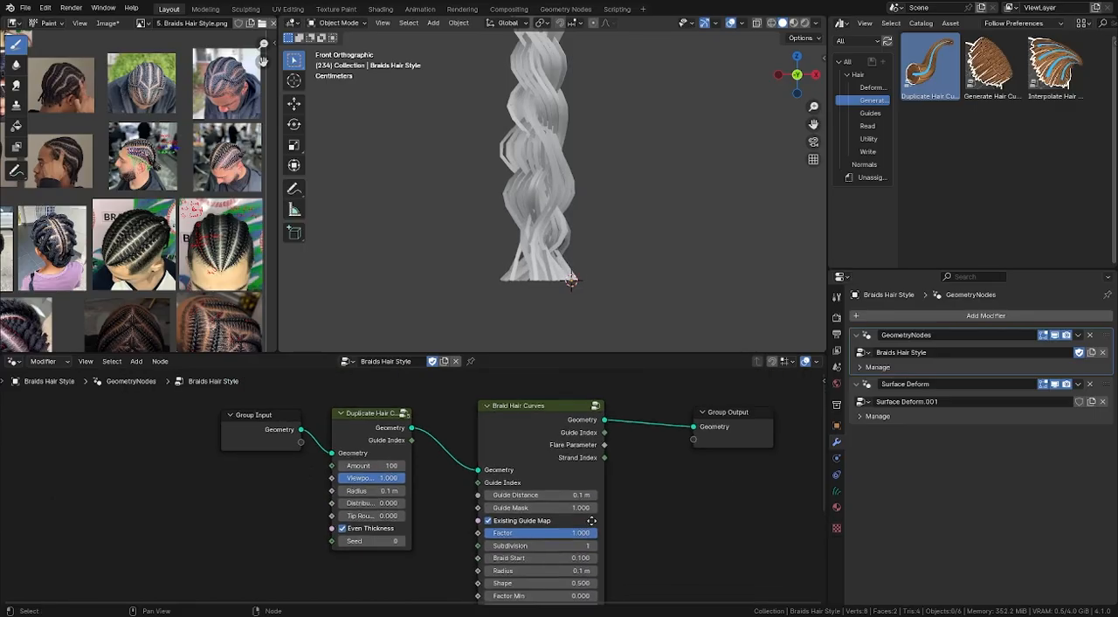
scroll(590, 524, "up", 1)
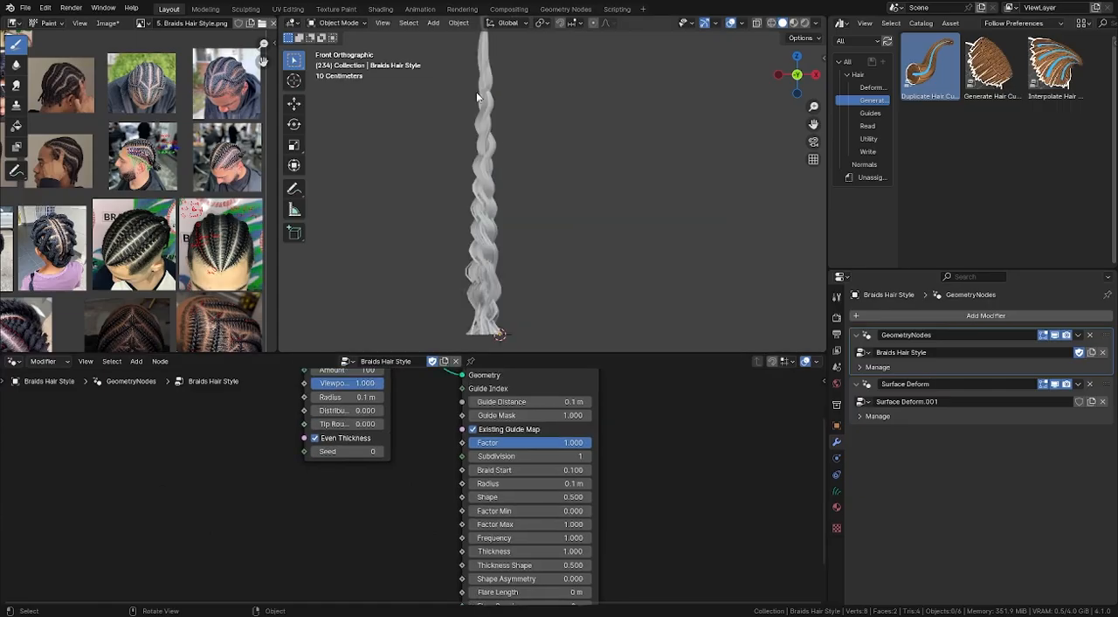
middle_click_drag(503, 82, 506, 119, "shift")
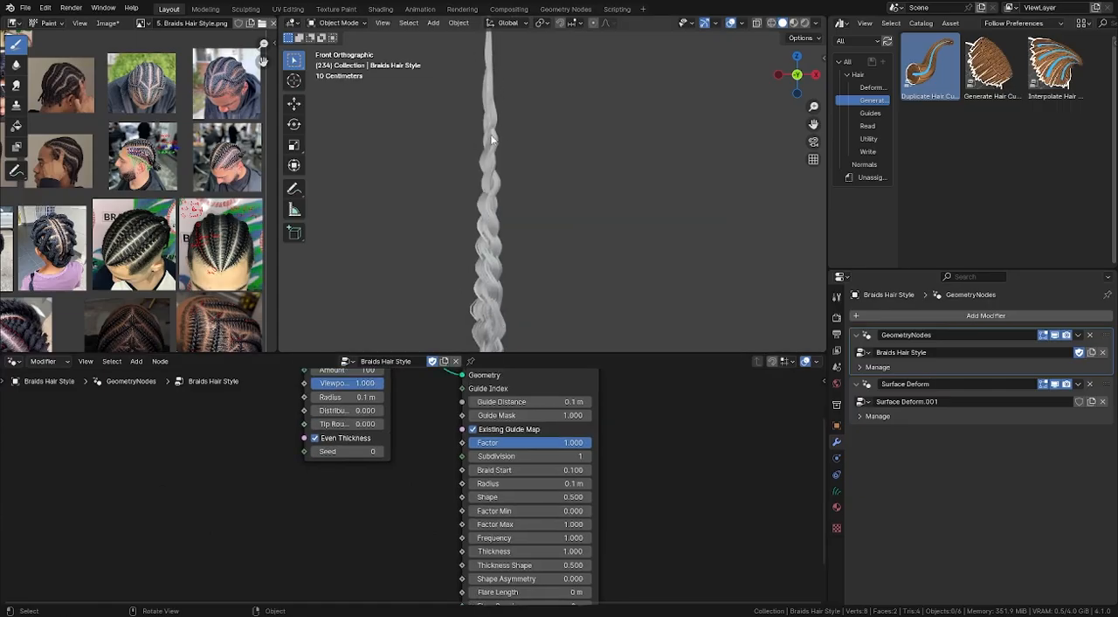
scroll(535, 506, "up", 2)
left_click_drag(545, 497, 517, 498)
scroll(540, 224, "down", 3)
middle_click_drag(539, 224, 541, 198, "shift")
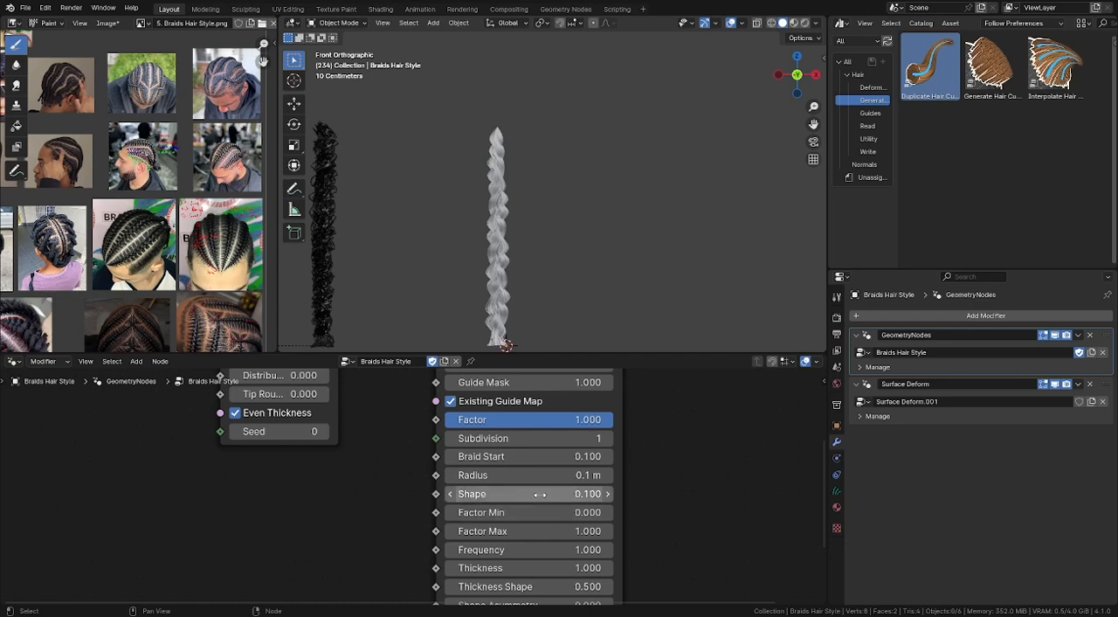
- Set the Braid Hair Curves node's Shape to 0.030 after testing other values
mouse_move(533, 494)
left_mouse_down()
mouse_move(517, 494)
mouse_move(535, 493)
left_mouse_up()
left_click(543, 494)
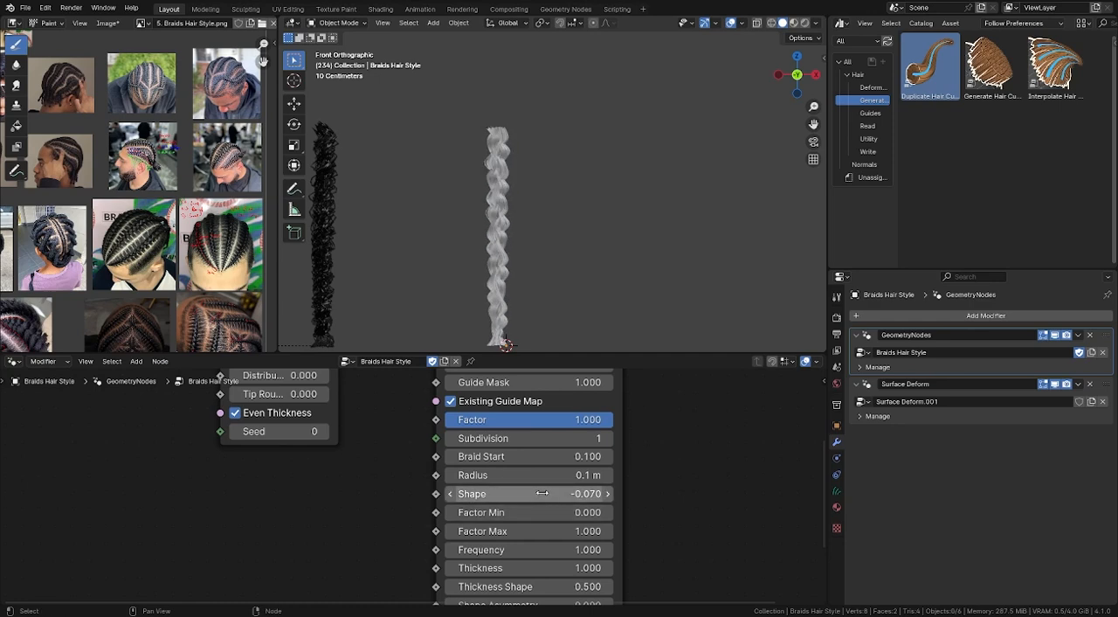
type("-.1")
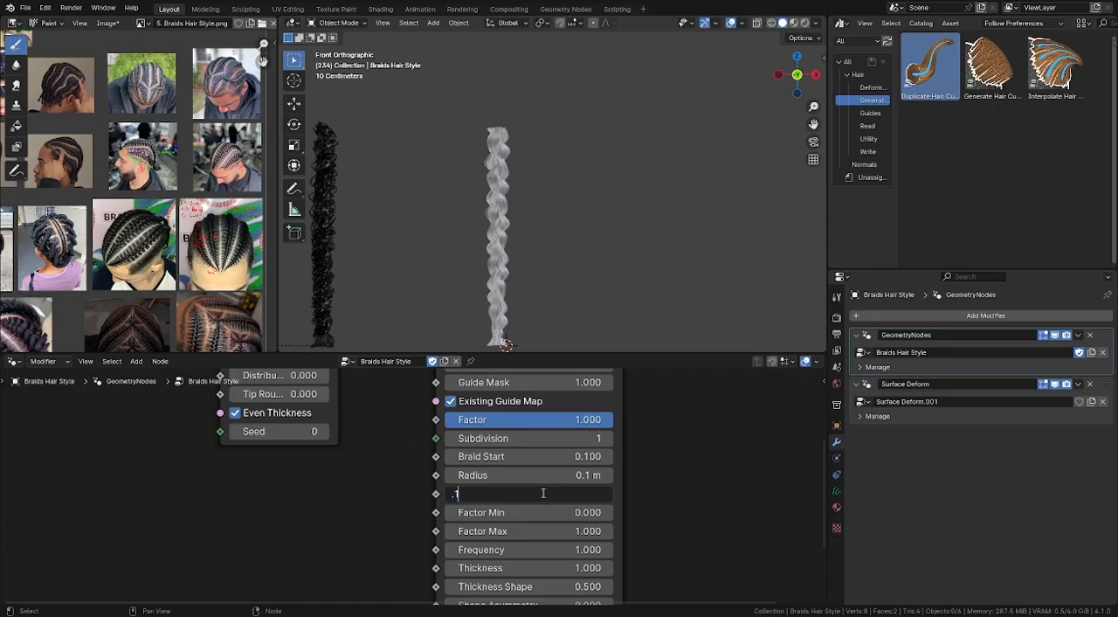
key("Return")
middle_click_drag(506, 344, 512, 268, "shift")
middle_click_drag(521, 226, 522, 247, "shift")
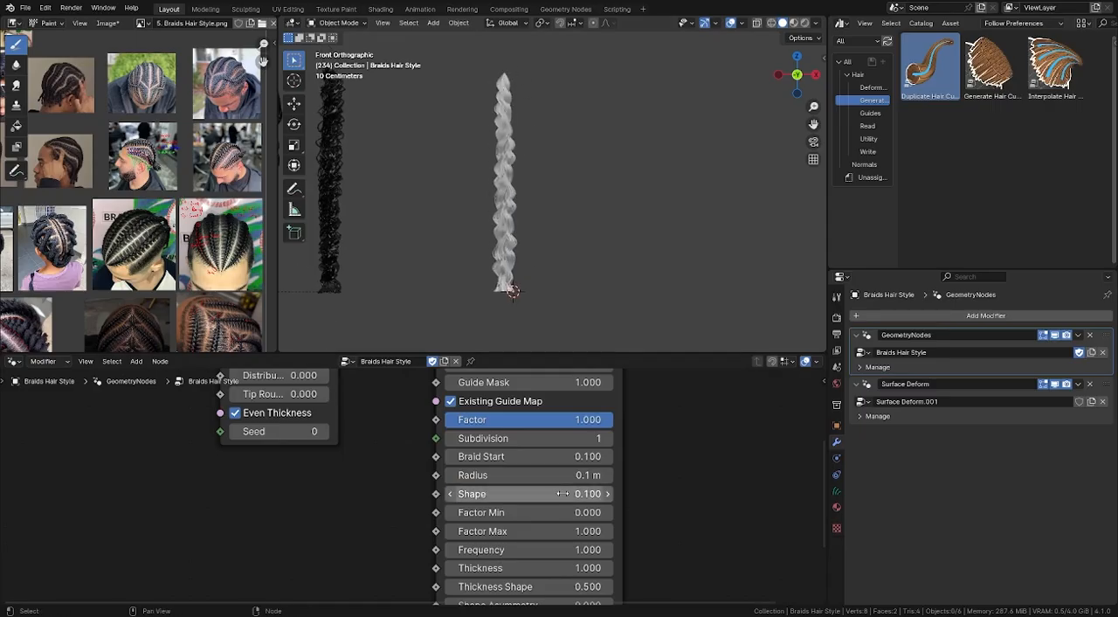
left_click_drag(528, 493, 496, 494)
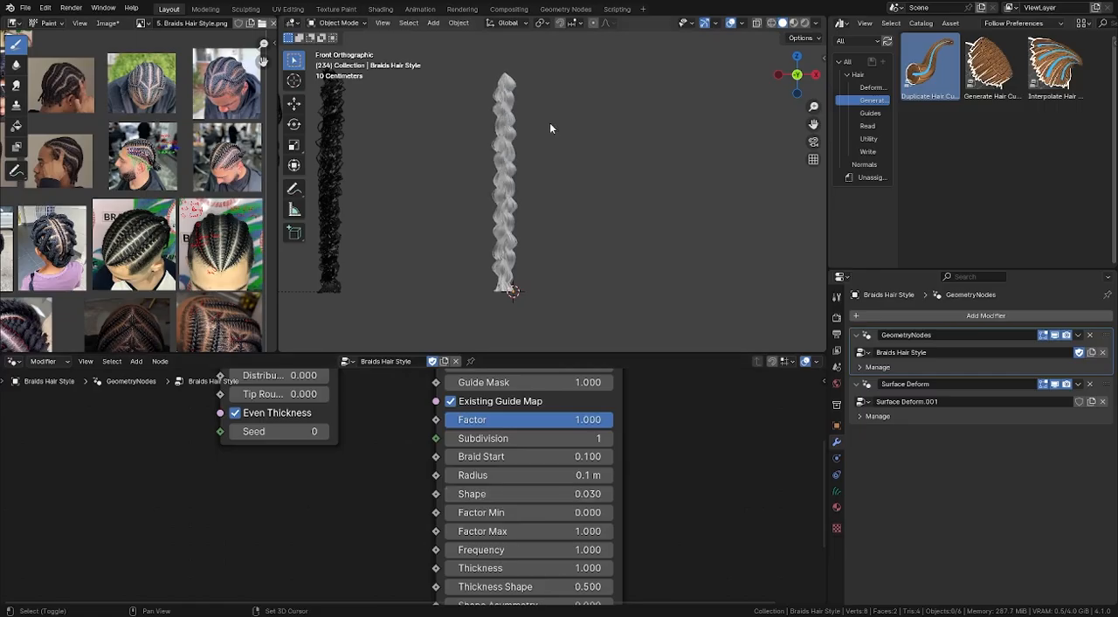
scroll(512, 325, "up", 4)
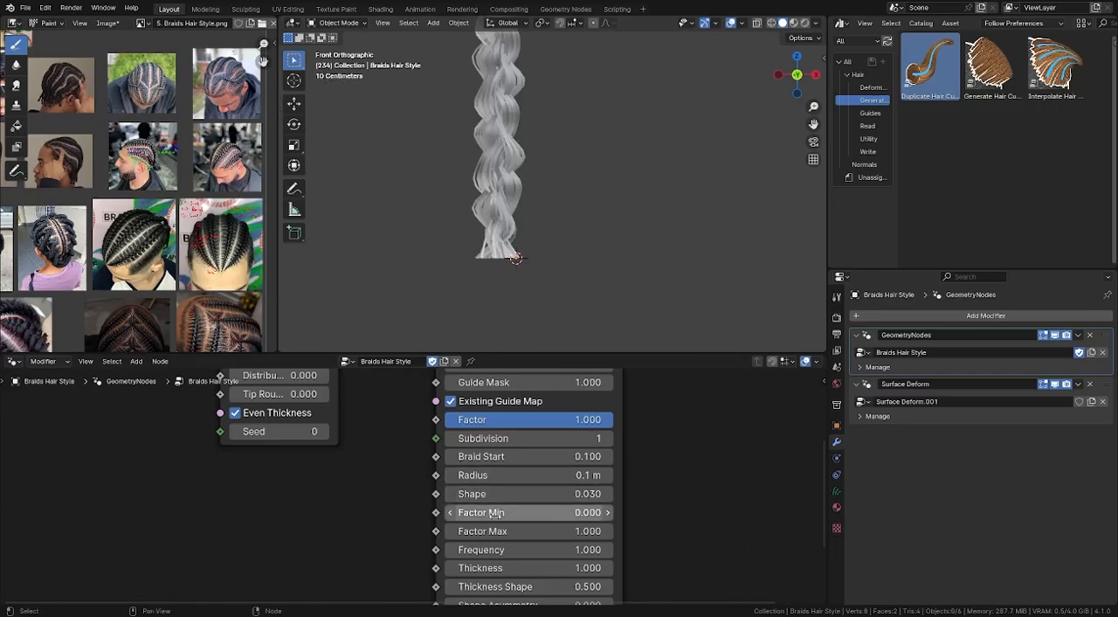
- Test a larger Braid Start on the Braid Hair Curves node and settle on 0.010
mouse_move(494, 513)
middle_mouse_down()
mouse_move(495, 525)
mouse_move(493, 516)
middle_mouse_up()
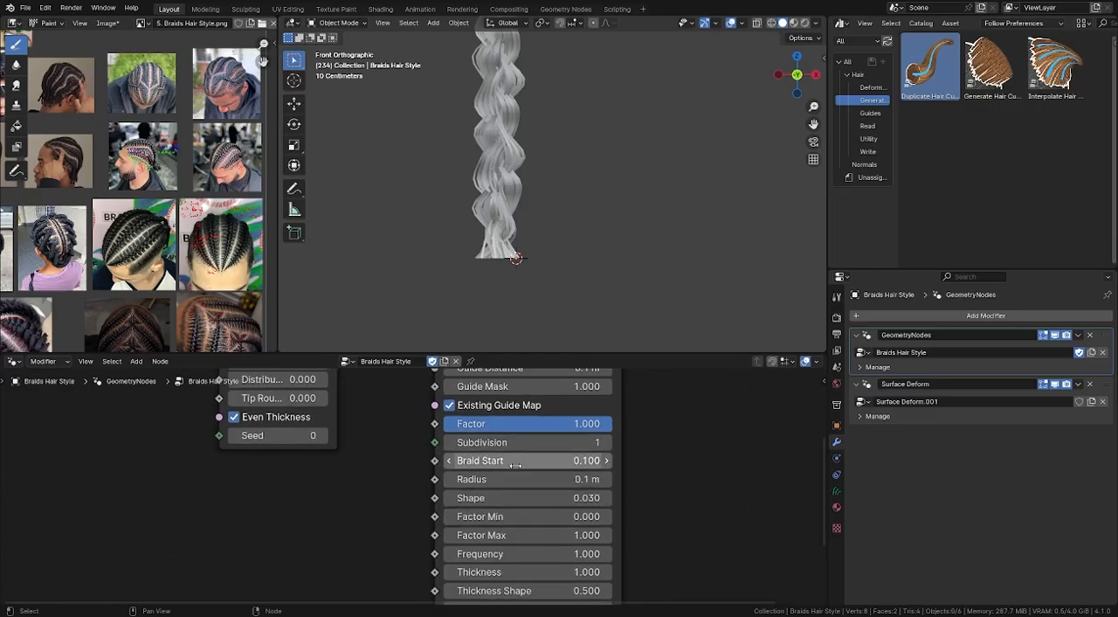
left_click_drag(489, 461, 633, 460)
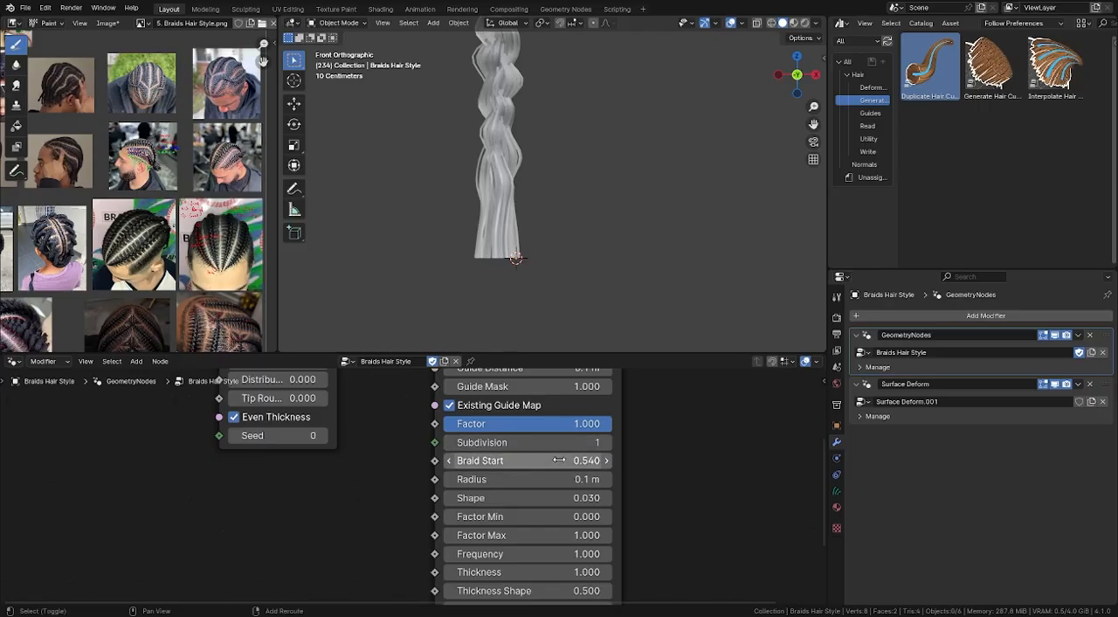
left_click_drag(558, 460, 400, 460)
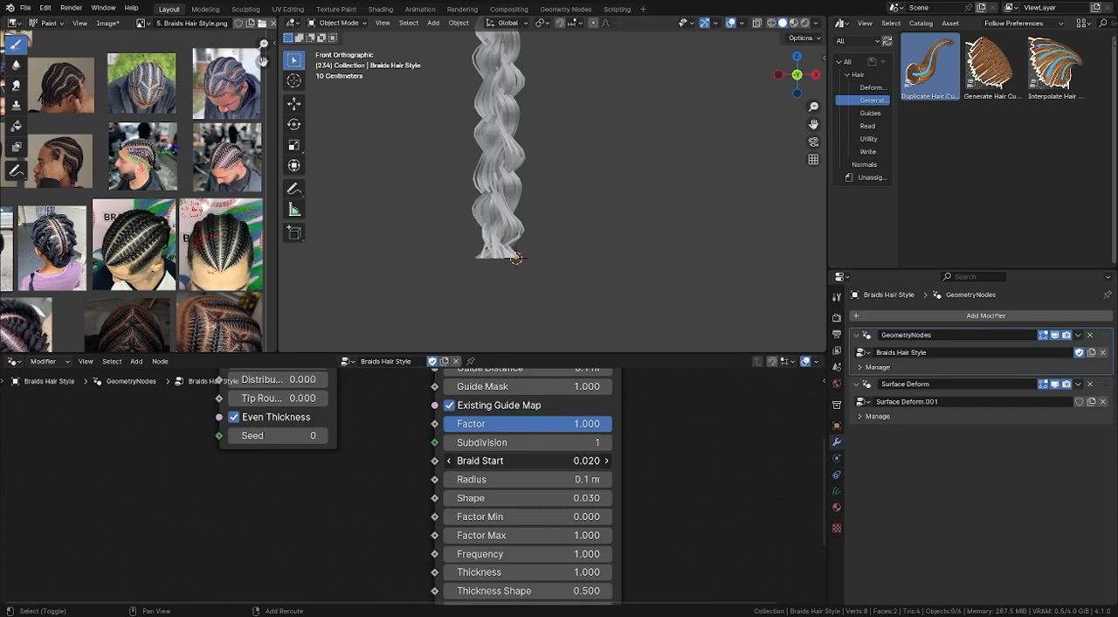
- Try a much higher Factor Min on the braid and settle on 0.500
mouse_move(536, 491)
middle_mouse_down()
mouse_move(539, 448)
mouse_move(548, 457)
middle_mouse_up()
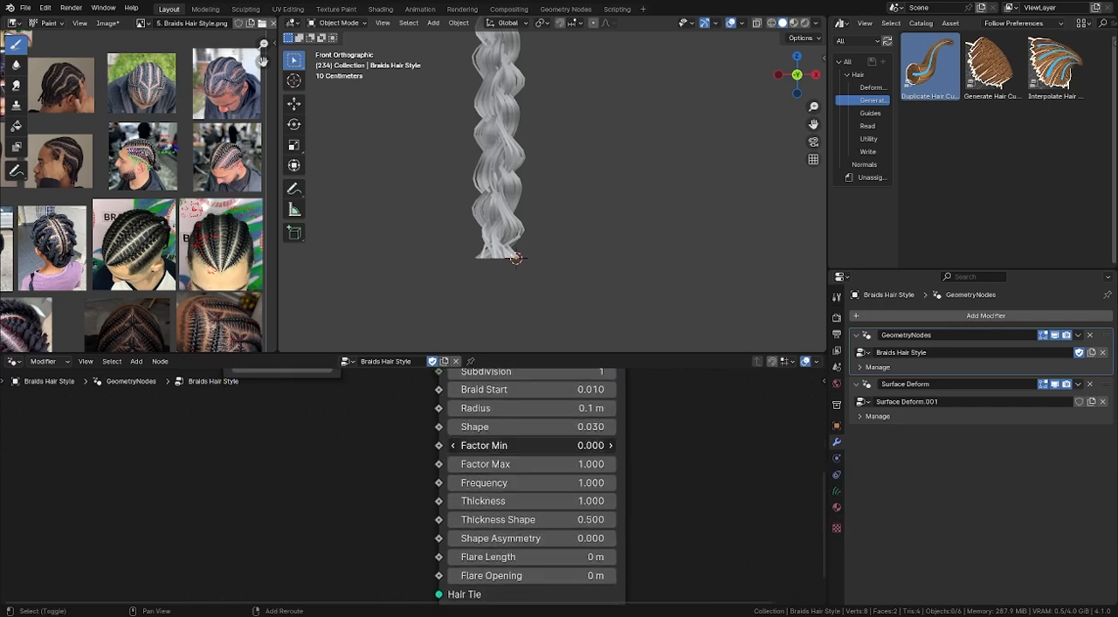
left_click_drag(516, 445, 655, 446)
scroll(550, 216, "down", 2)
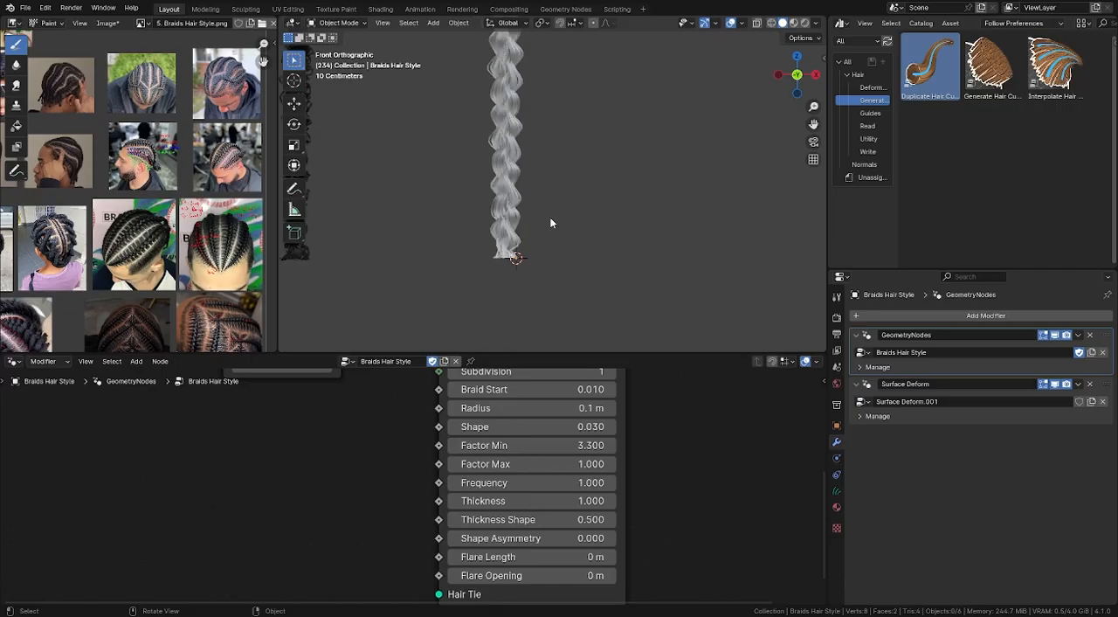
middle_click_drag(550, 217, 543, 293, "shift")
left_click_drag(535, 445, 471, 445)
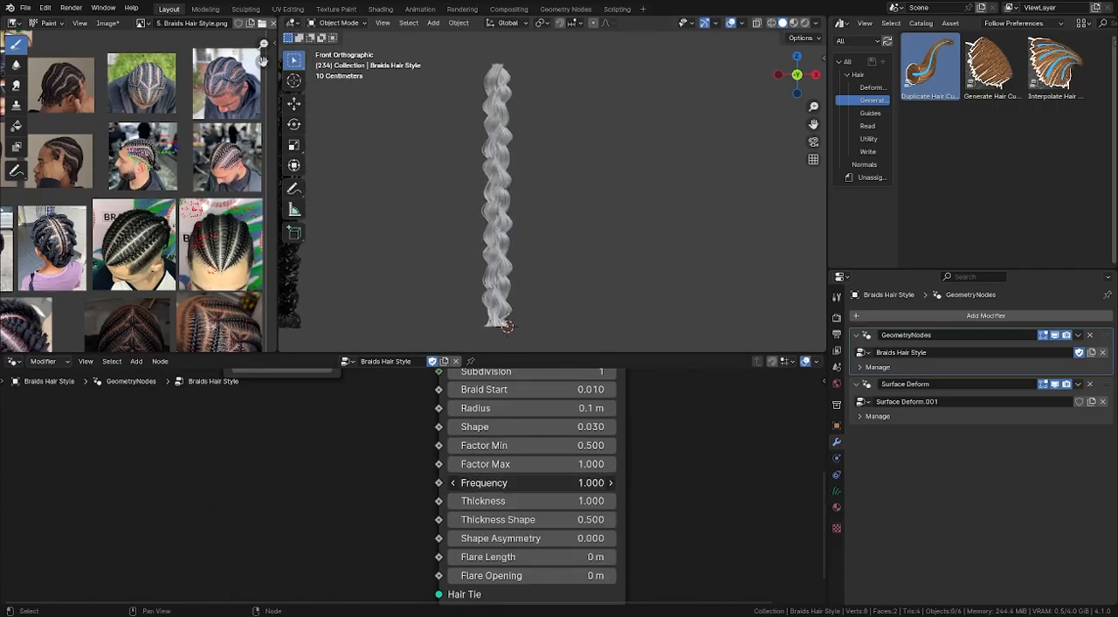
- Set the braid's Thickness to 0.800 and undo the trial change of Thickness Shape to 2.100
left_click_drag(524, 482, 519, 519)
key("ctrl+z")
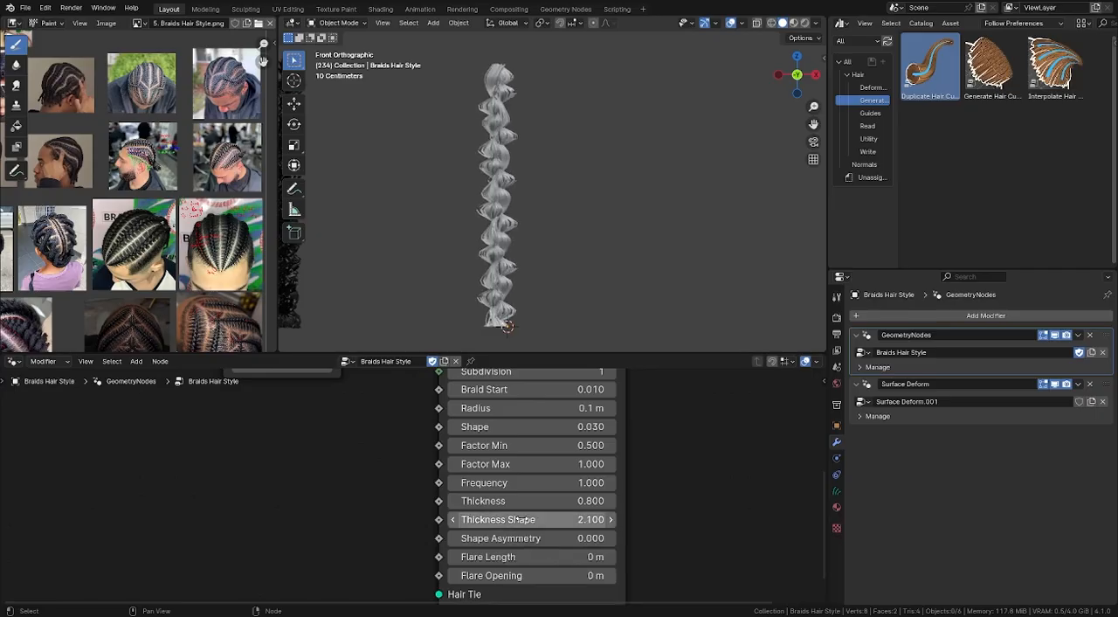
key("ctrl+z")
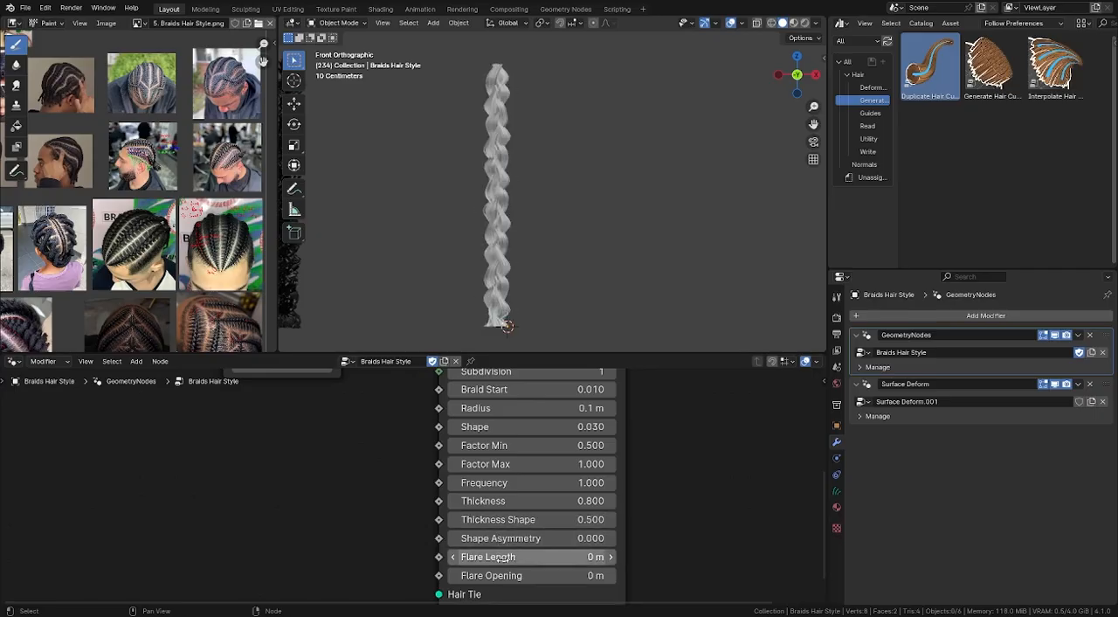
- Set the Braid Hair Curves node's Flare Length to 0.56 m
scroll(586, 522, "down", 4)
middle_click_drag(584, 524, 581, 478)
scroll(535, 501, "up", 3)
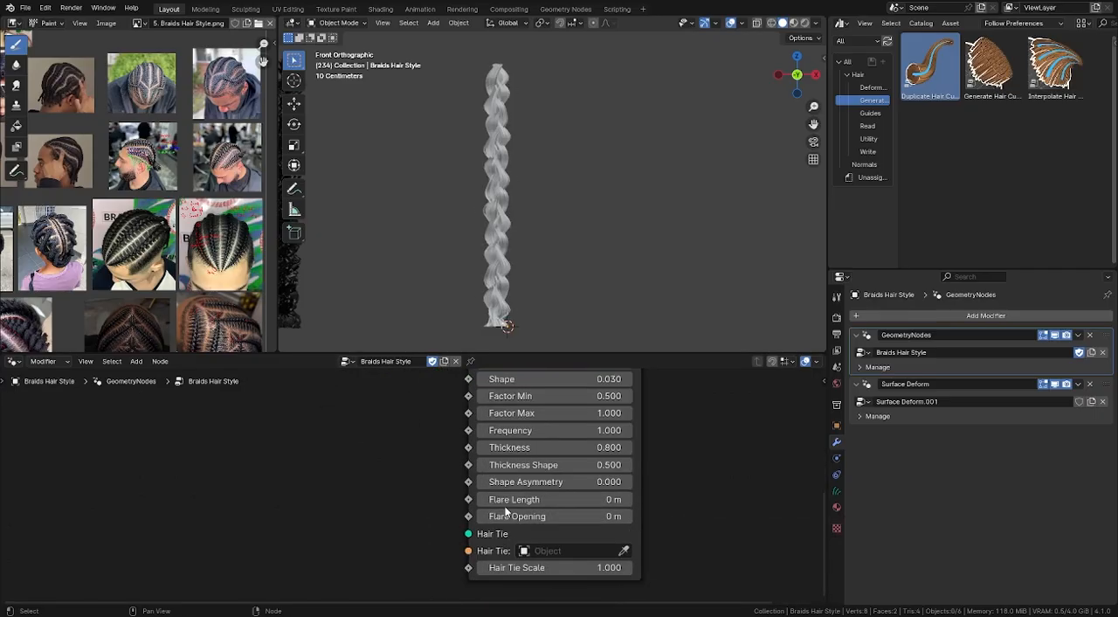
scroll(507, 510, "up", 2)
left_click_drag(515, 503, 568, 504)
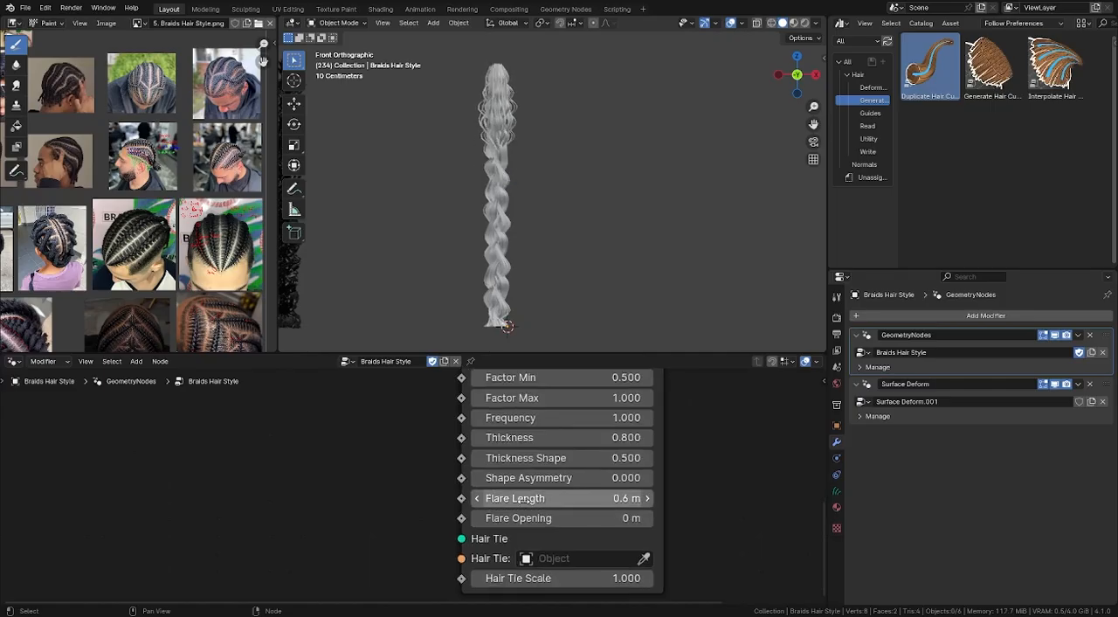
scroll(501, 160, "up", 1)
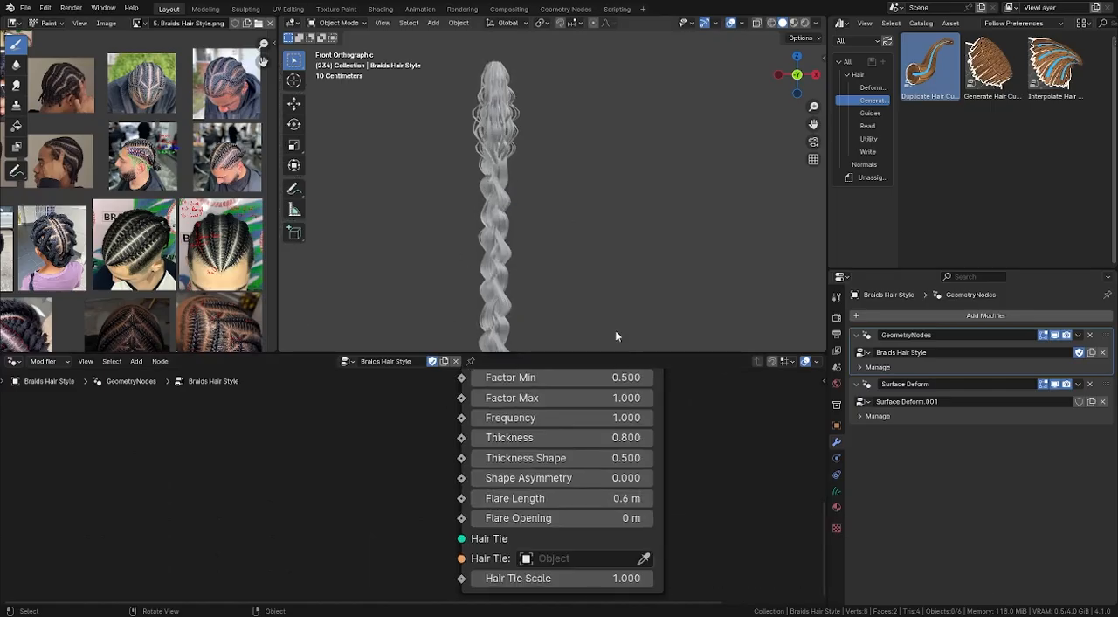
left_click_drag(567, 498, 564, 498)
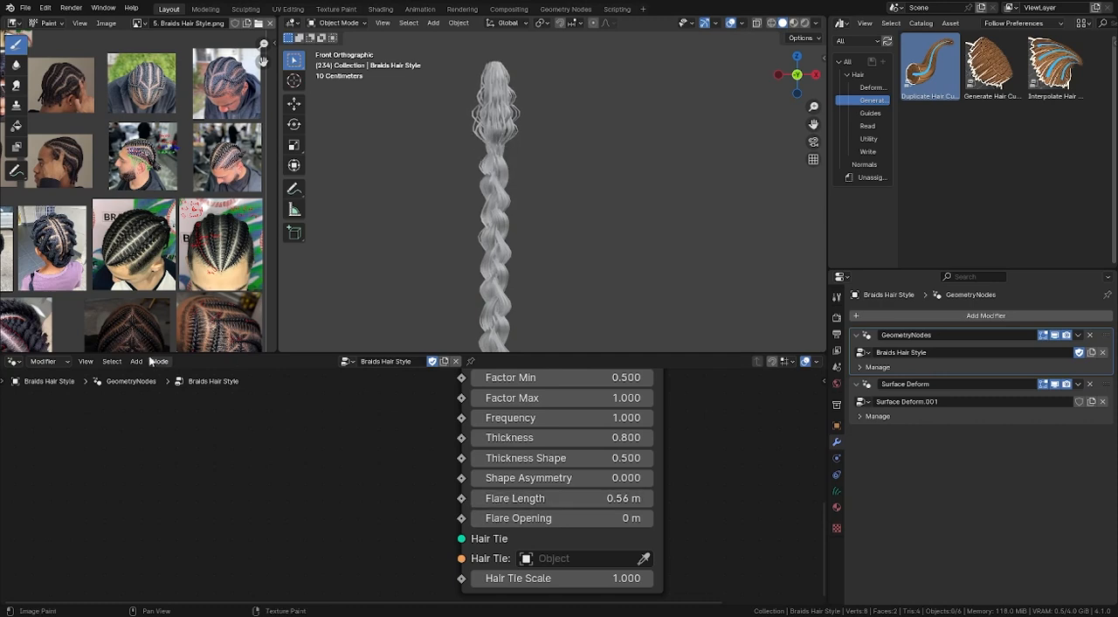
- Enlarge the reference photo of the head with tight cornrow braids to examine how the braids taper
scroll(179, 262, "up", 6)
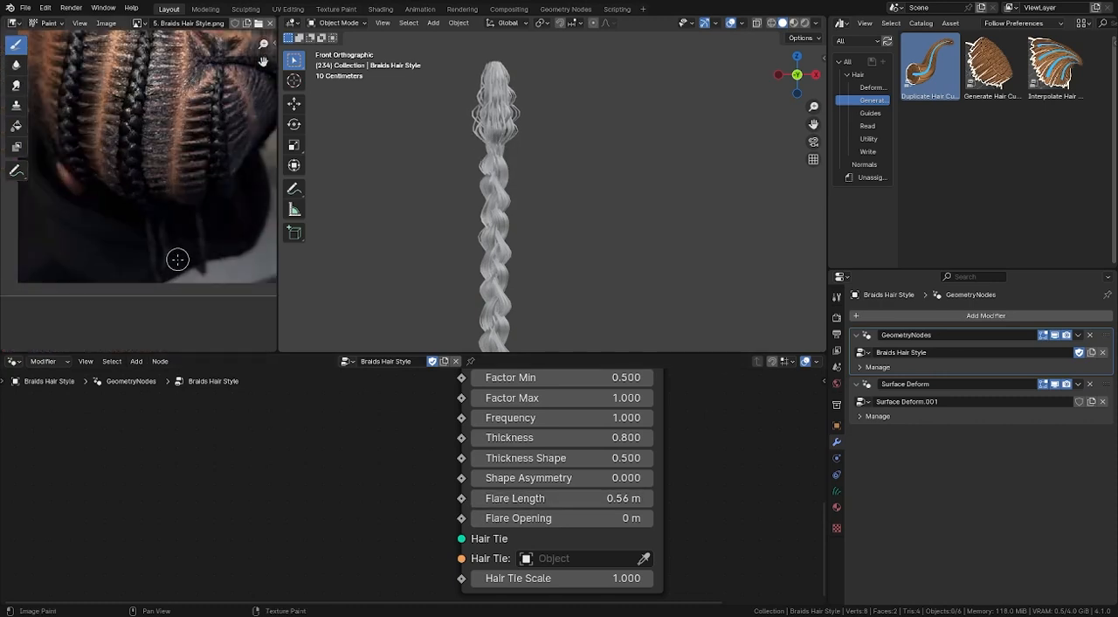
scroll(183, 278, "down", 3)
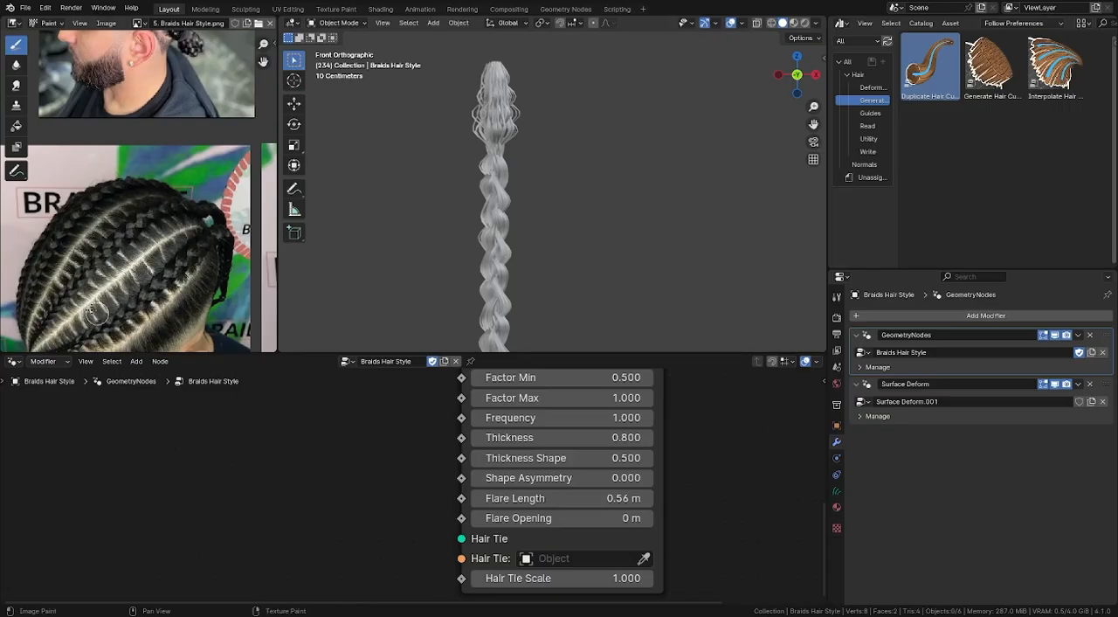
middle_click_drag(100, 302, 105, 239)
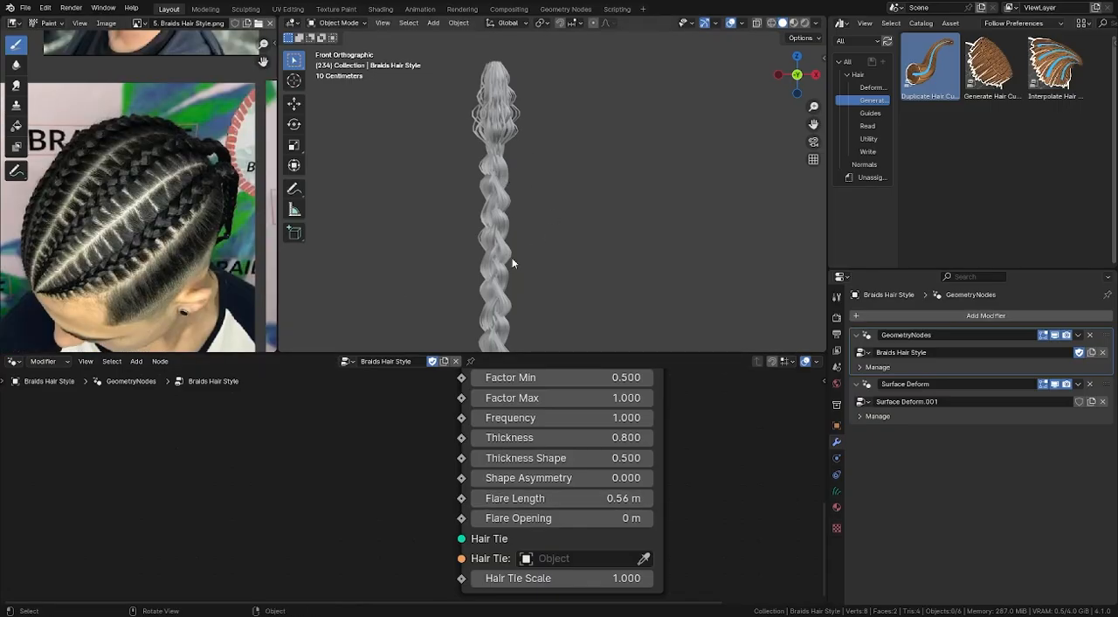
- Open the Braid Hair Curves node group for editing and locate the Float Curve inside its Flare Shape frame
key("Home")
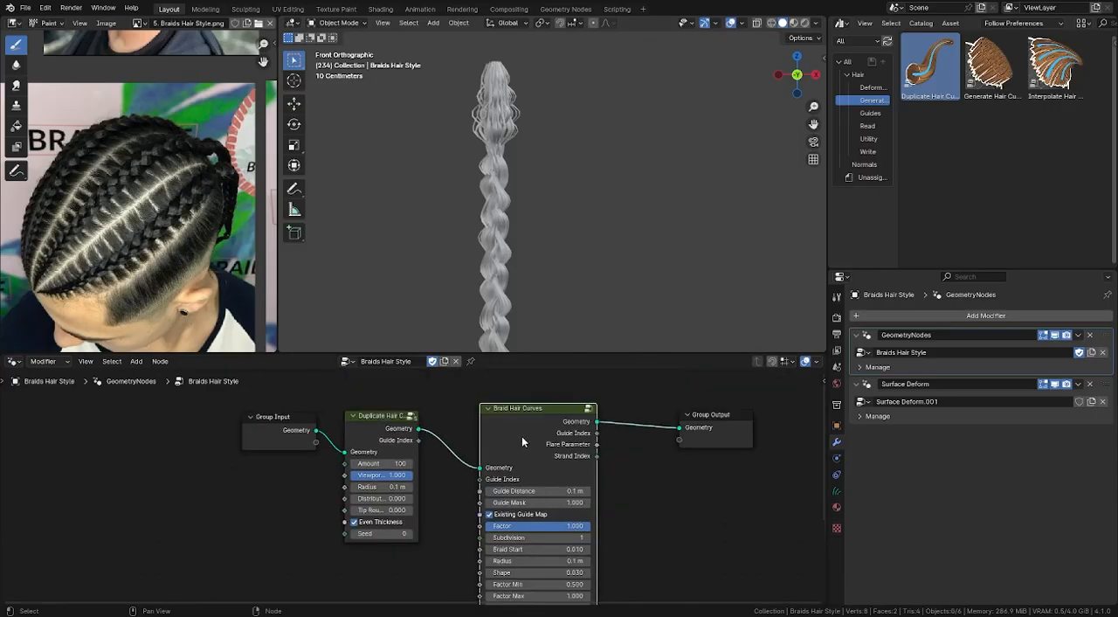
key("Tab")
scroll(481, 459, "down", 4)
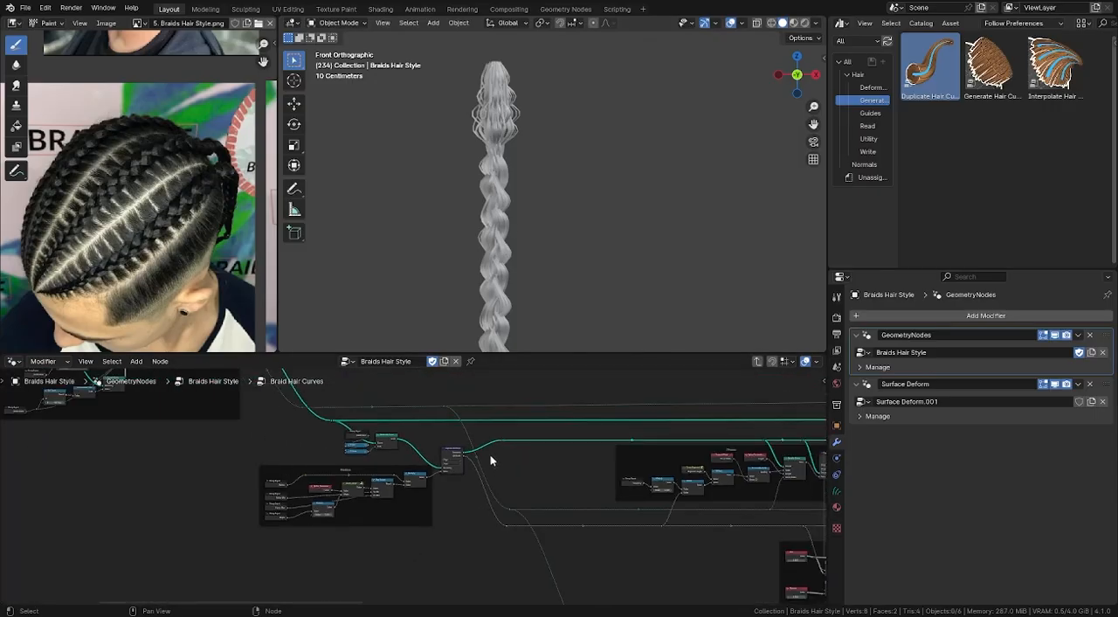
scroll(520, 480, "down", 6)
middle_click_drag(520, 480, 326, 540)
middle_click_drag(544, 456, 224, 477)
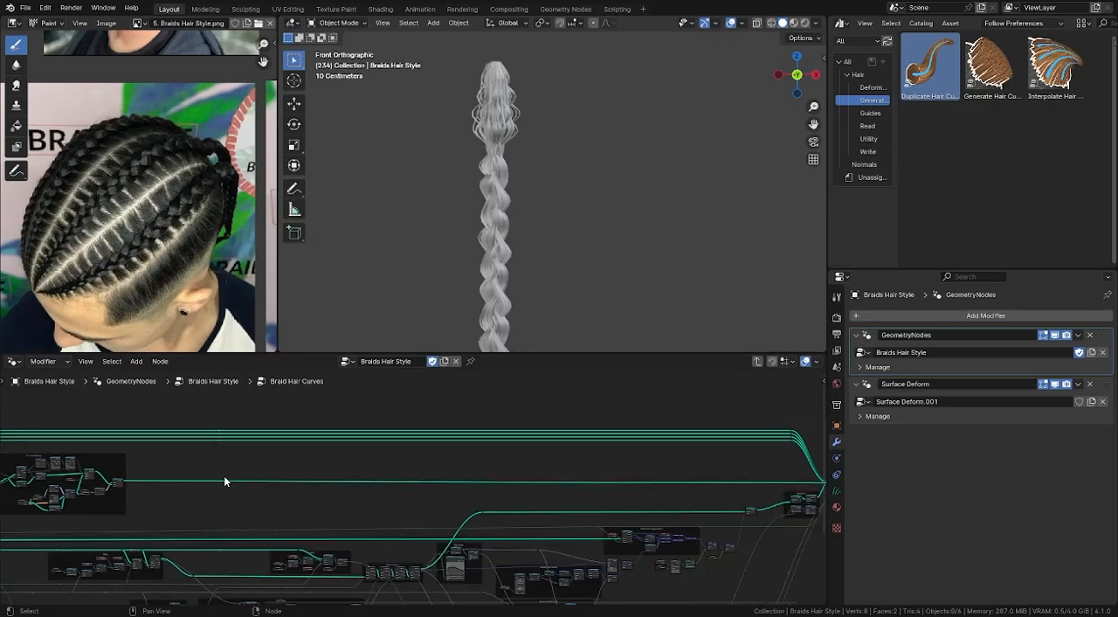
middle_click_drag(397, 486, 267, 477)
scroll(535, 519, "up", 6)
middle_click_drag(535, 519, 437, 501)
scroll(390, 524, "up", 2)
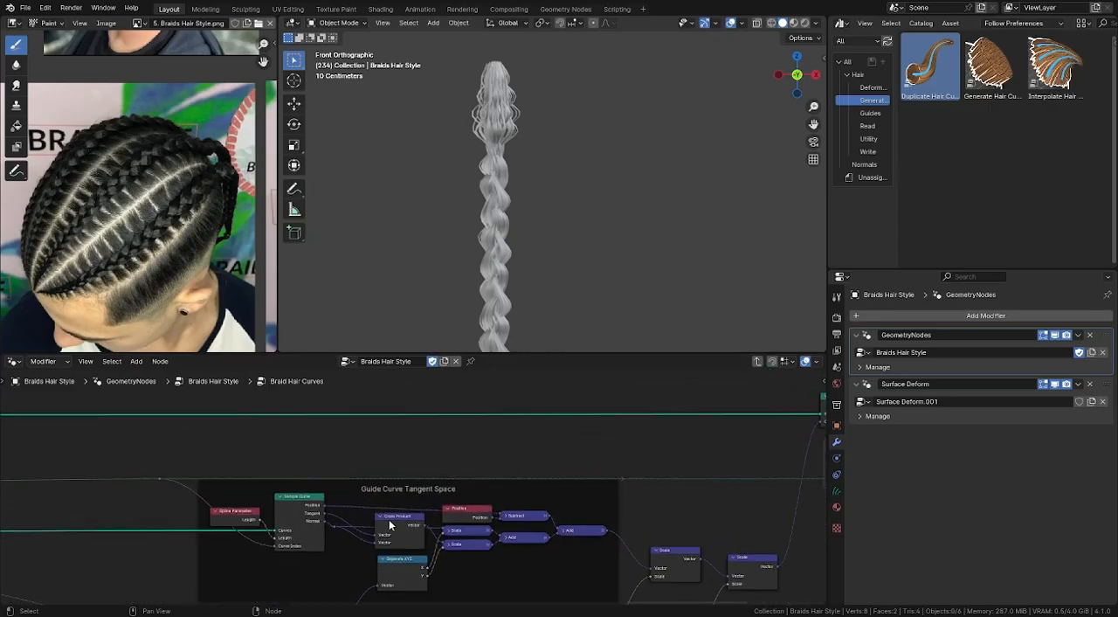
scroll(385, 526, "down", 5)
middle_click_drag(336, 535, 448, 448)
middle_click_drag(157, 485, 479, 461)
scroll(472, 456, "up", 9)
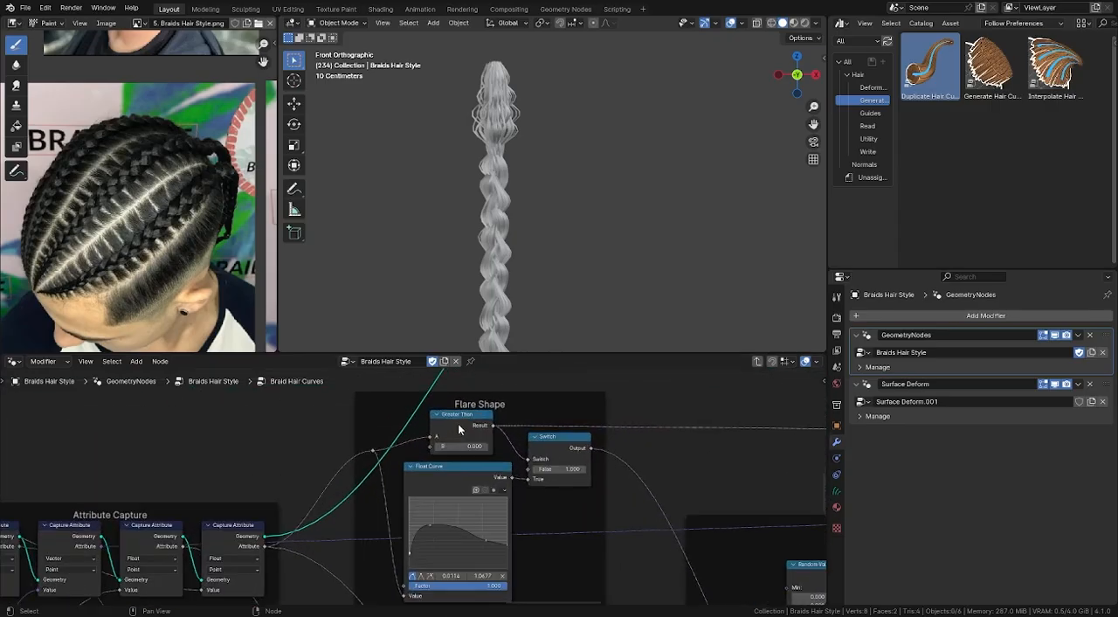
middle_click_drag(472, 507, 491, 427)
scroll(456, 492, "up", 4)
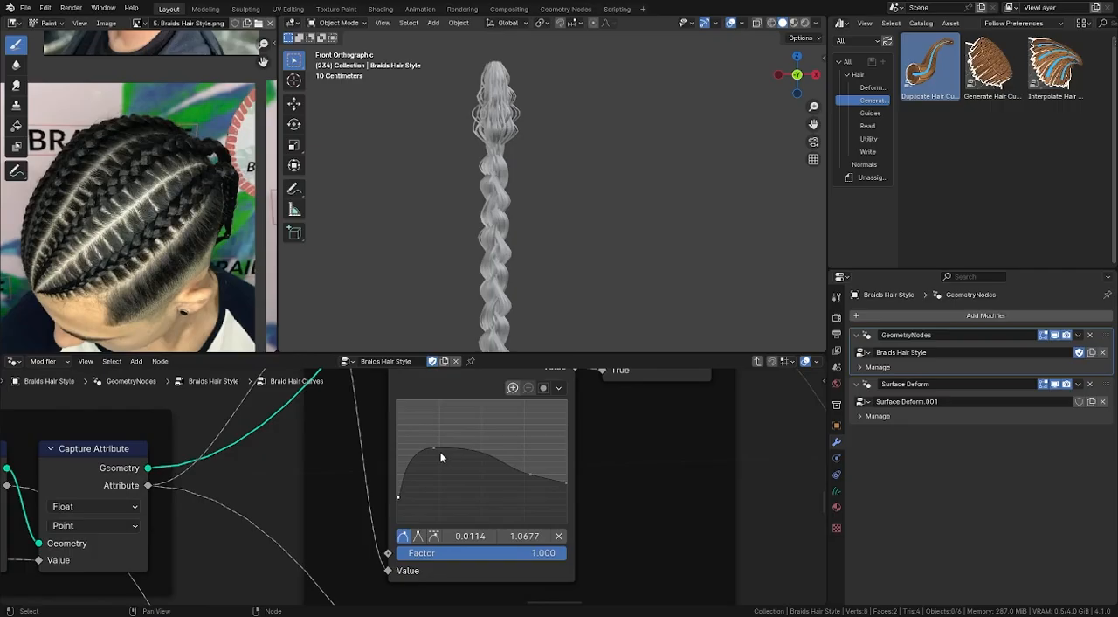
- Reshape the Flare Shape Float Curve into a low, rounded hump falling off at its end, with one point at about 0.7317, 0.6666
left_click_drag(441, 456, 404, 516)
left_click(396, 507)
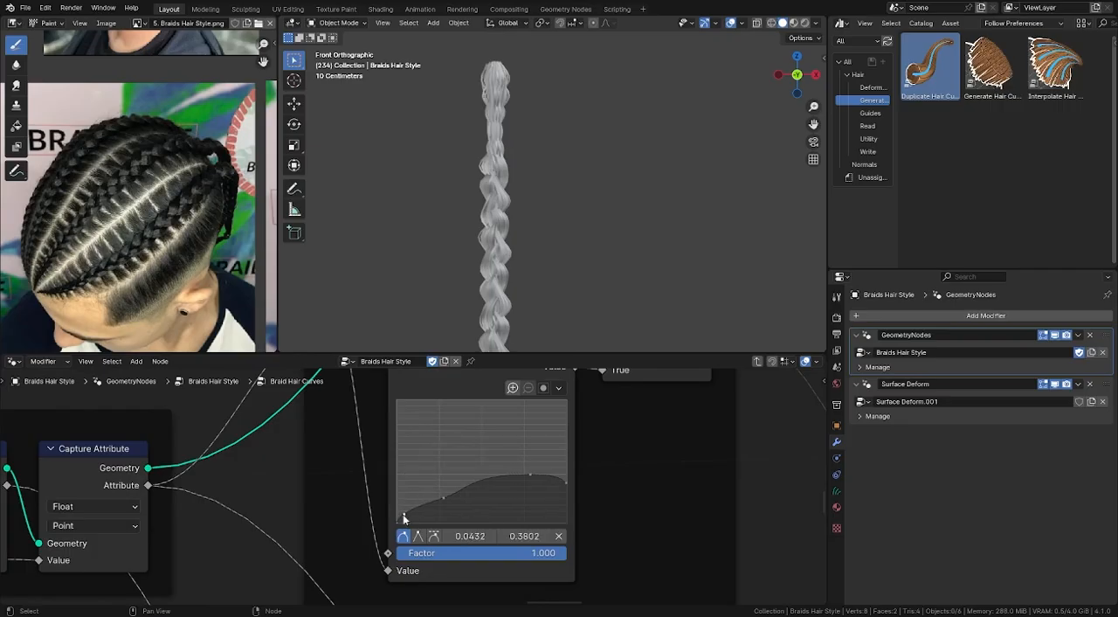
left_click_drag(531, 476, 565, 481)
left_click_drag(563, 480, 519, 505)
left_click_drag(440, 492, 440, 498)
mouse_move(400, 509)
left_mouse_down()
mouse_move(439, 496)
mouse_move(403, 502)
left_mouse_up()
left_click_drag(519, 504, 521, 506)
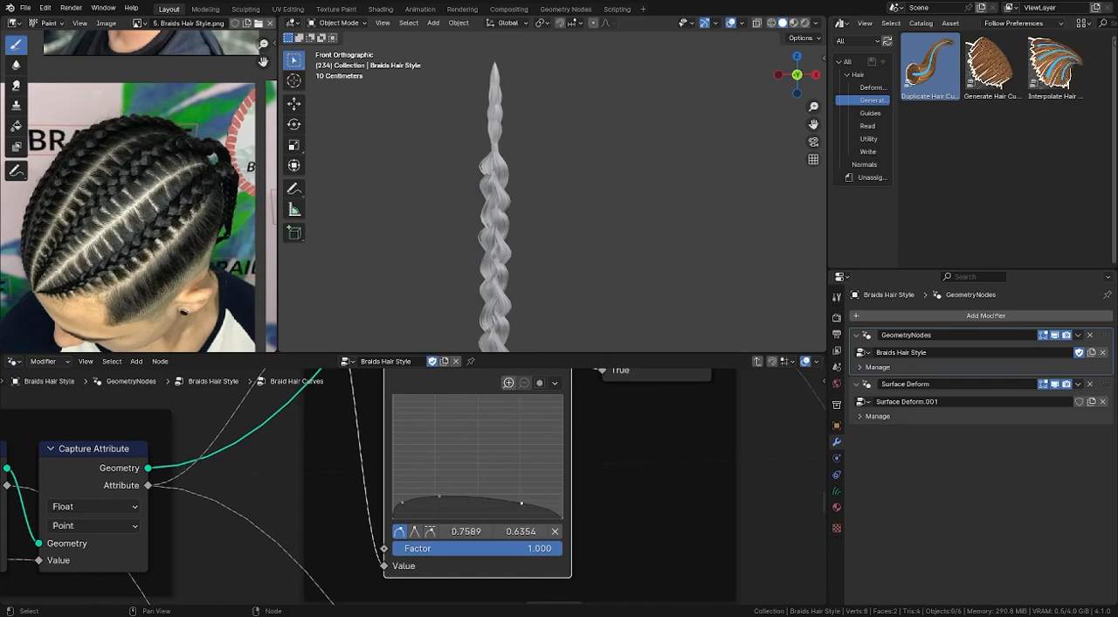
left_click_drag(438, 496, 440, 502)
left_click_drag(521, 506, 519, 502)
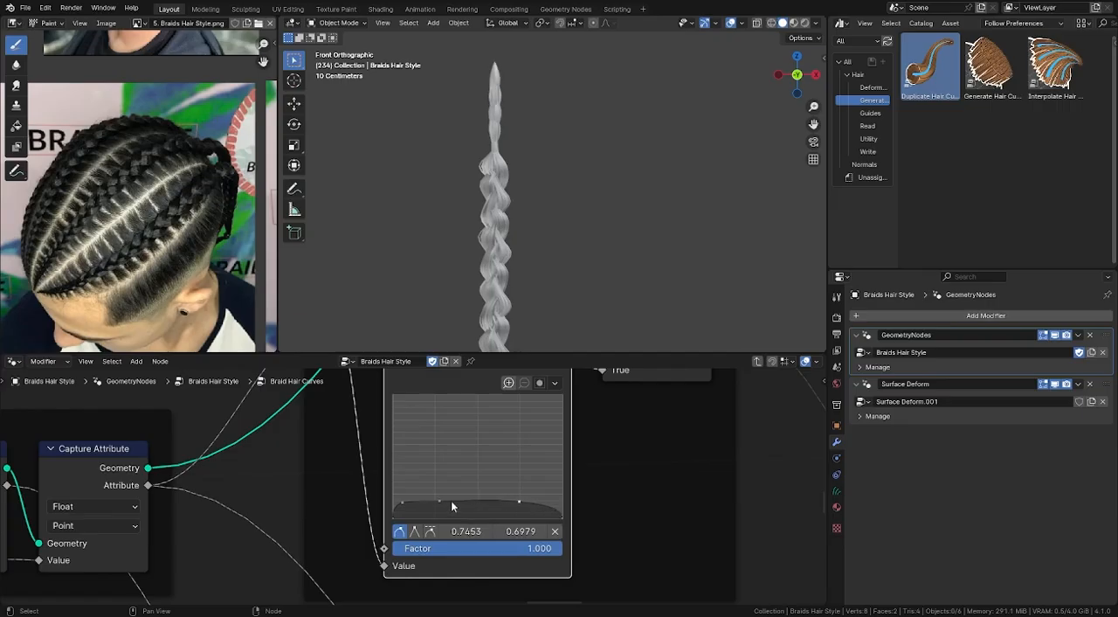
left_click_drag(439, 502, 440, 497)
left_click_drag(525, 508, 524, 509)
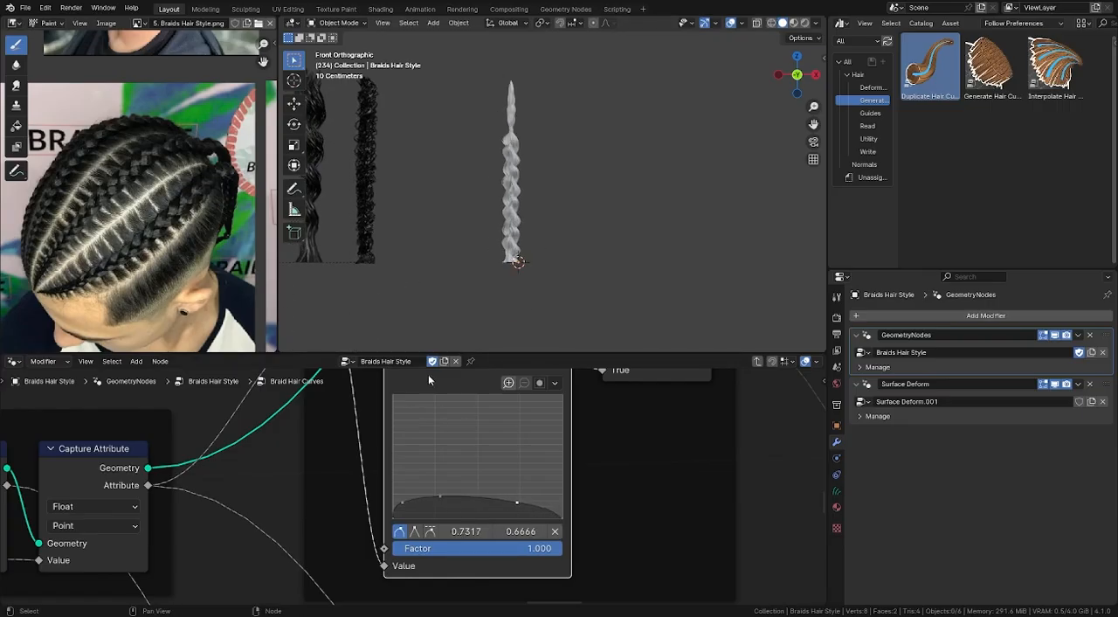
- Leave the node group and set the Braid Hair Curves node's Flare Length to 0.07 m
scroll(428, 441, "down", 3)
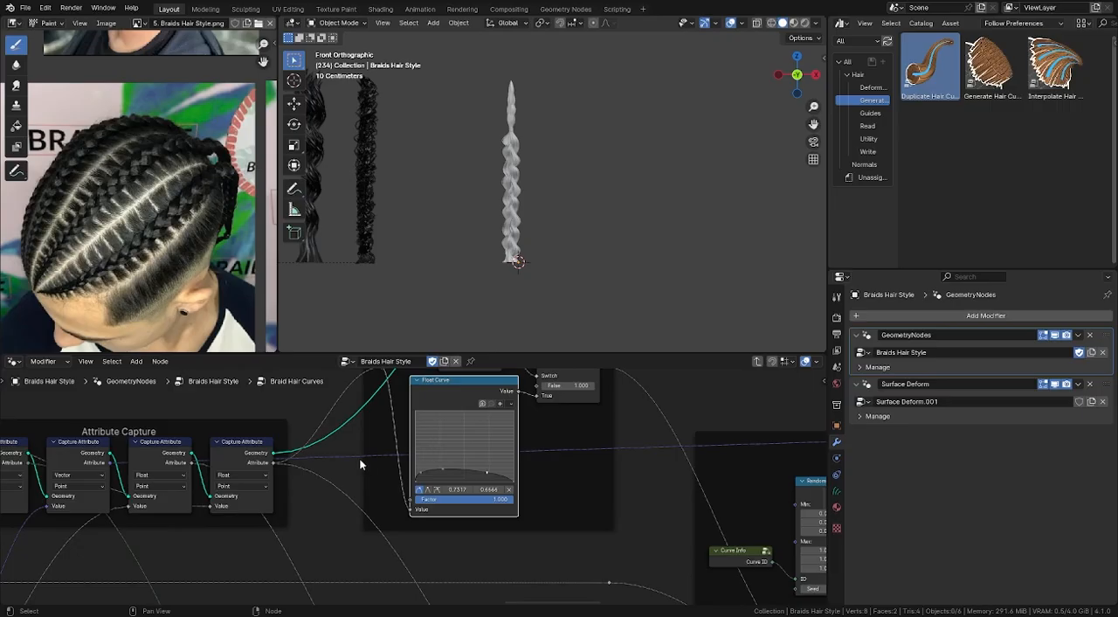
key("Tab")
scroll(458, 421, "up", 4)
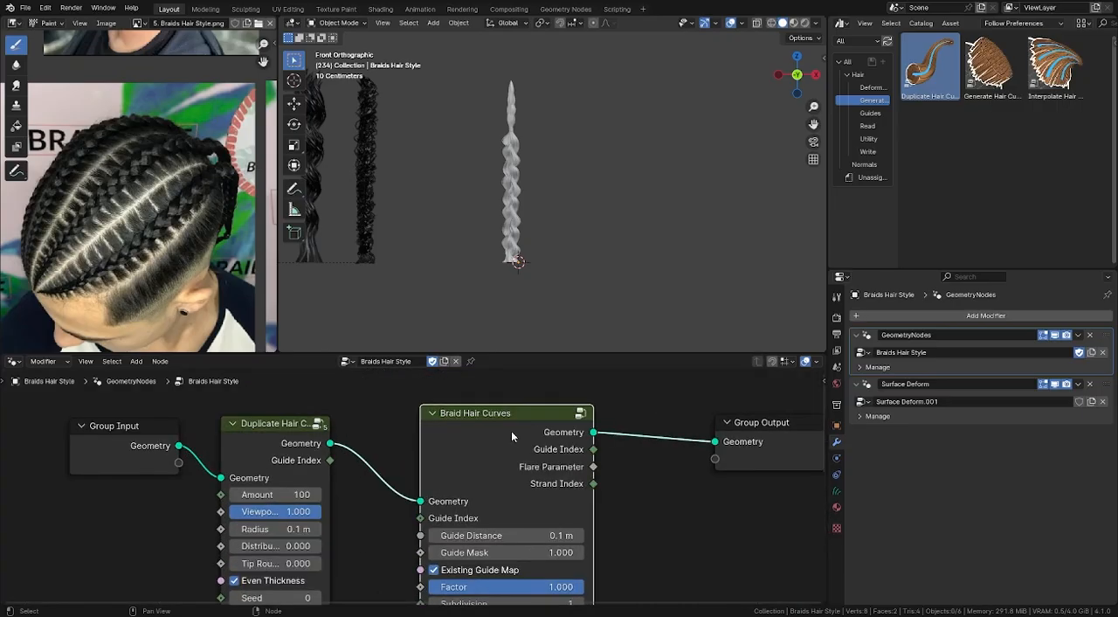
scroll(547, 477, "down", 1)
middle_click_drag(547, 477, 508, 491)
scroll(516, 466, "up", 2)
left_click_drag(496, 492, 463, 492)
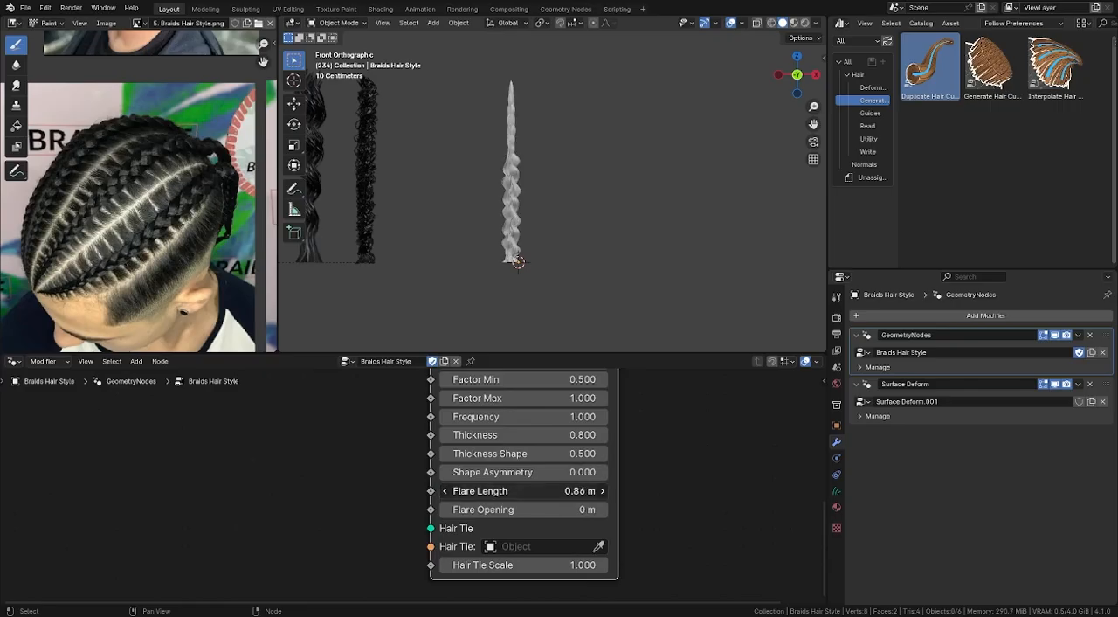
scroll(518, 150, "up", 5)
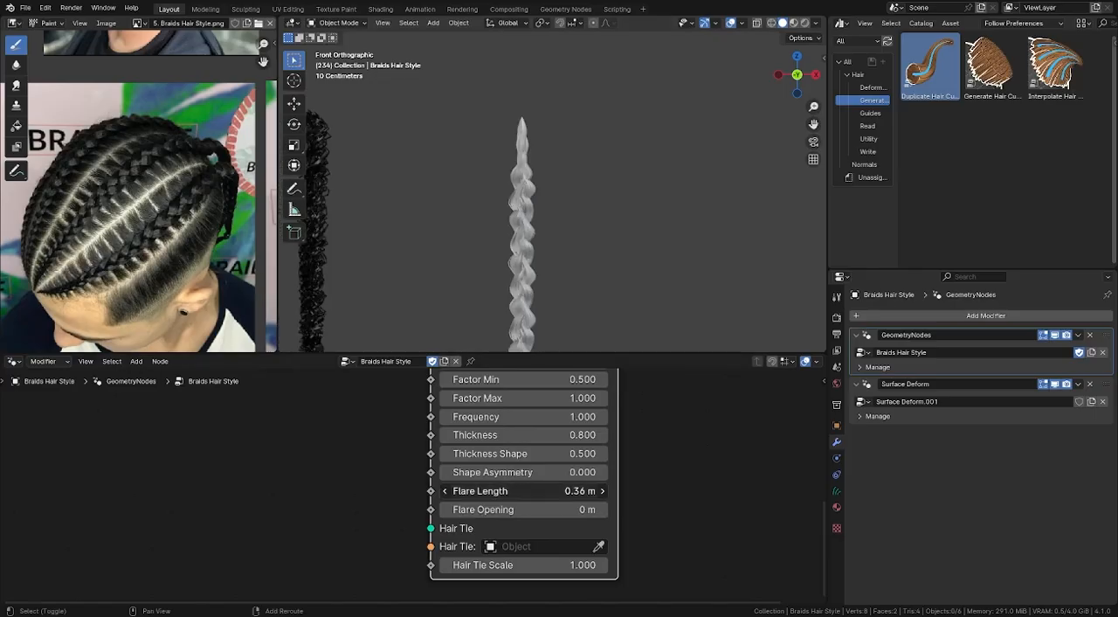
left_click_drag(524, 491, 503, 491)
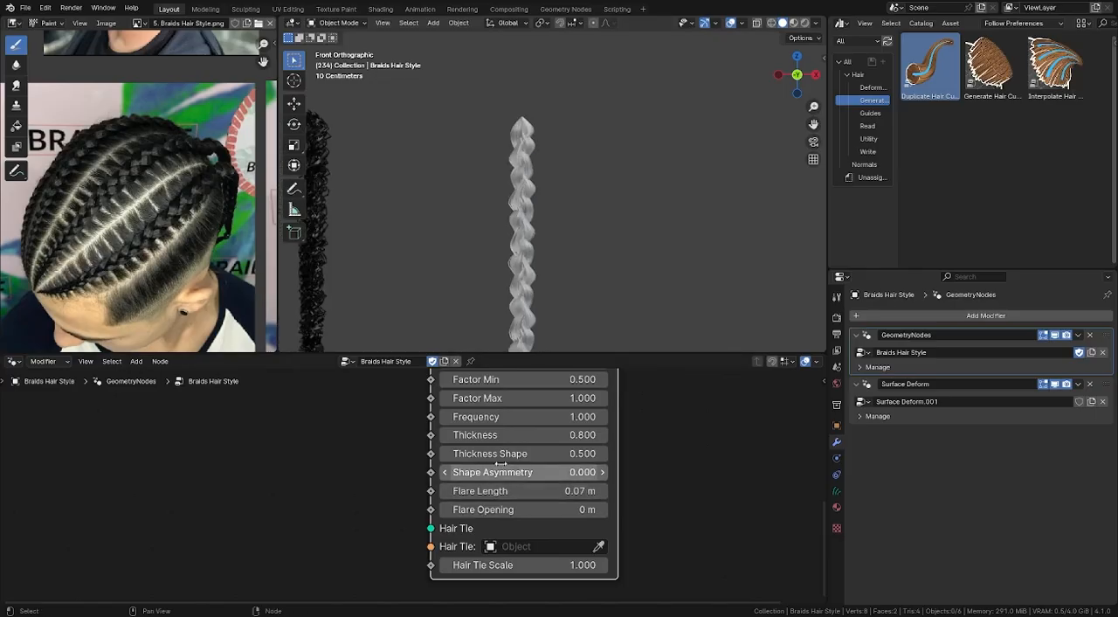
- Set the Flare Length of the Braid Hair Curves node to 0 m
scroll(390, 454, "down", 4)
scroll(475, 454, "up", 3)
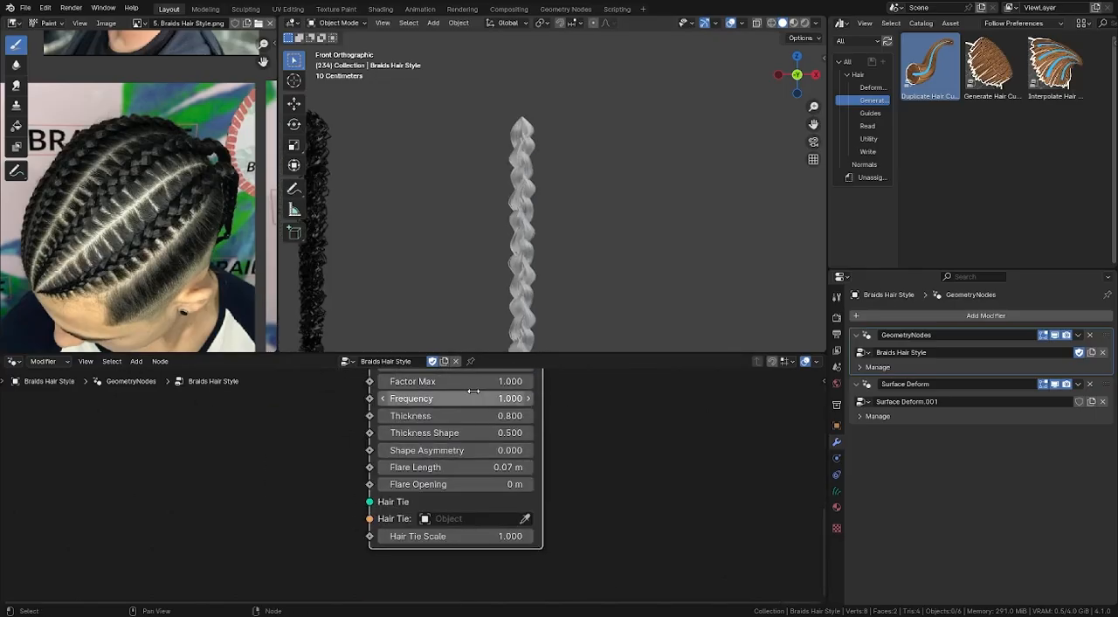
left_click_drag(482, 464, 459, 464)
middle_click_drag(681, 434, 671, 456)
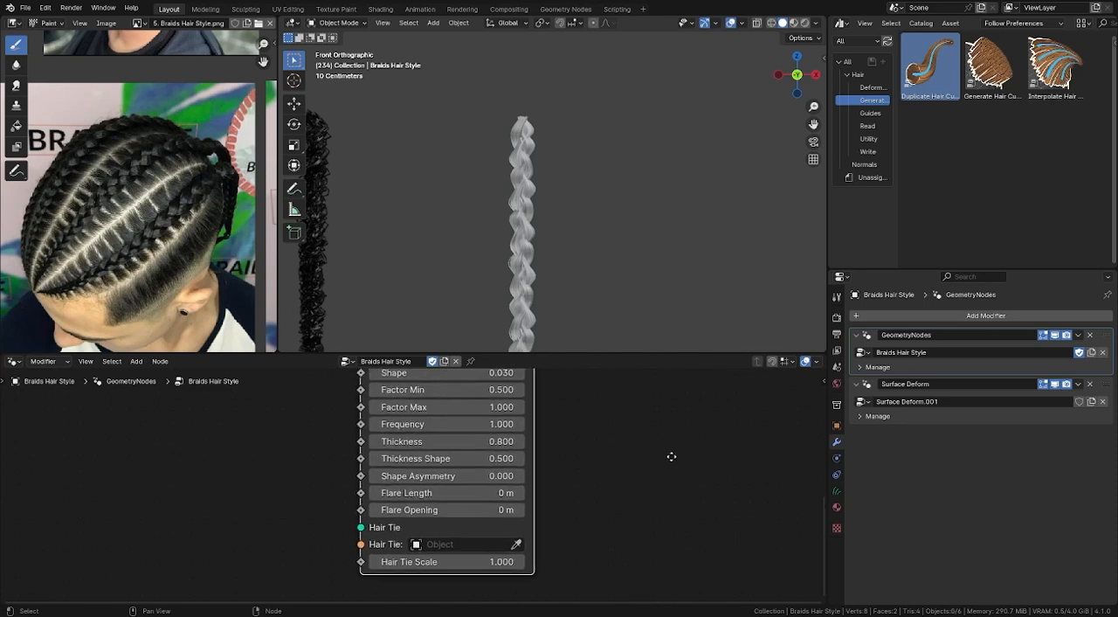
scroll(631, 462, "down", 1)
- Add the Clump Hair Curves asset from the Guides catalog and insert it between Braid Hair Curves and Group Output
left_click(872, 113)
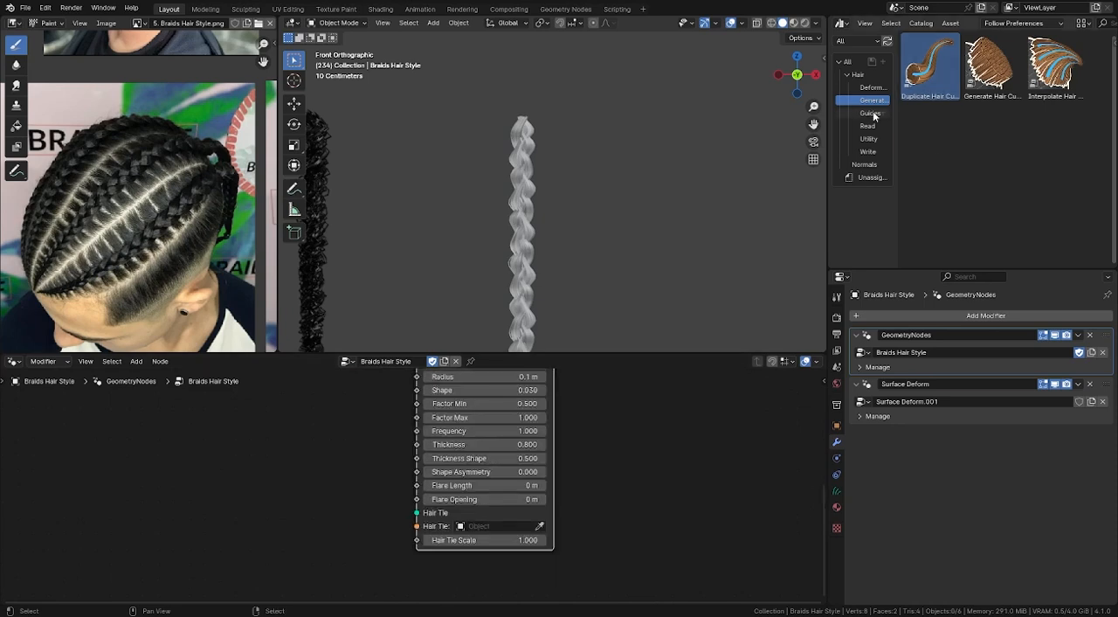
key("Home")
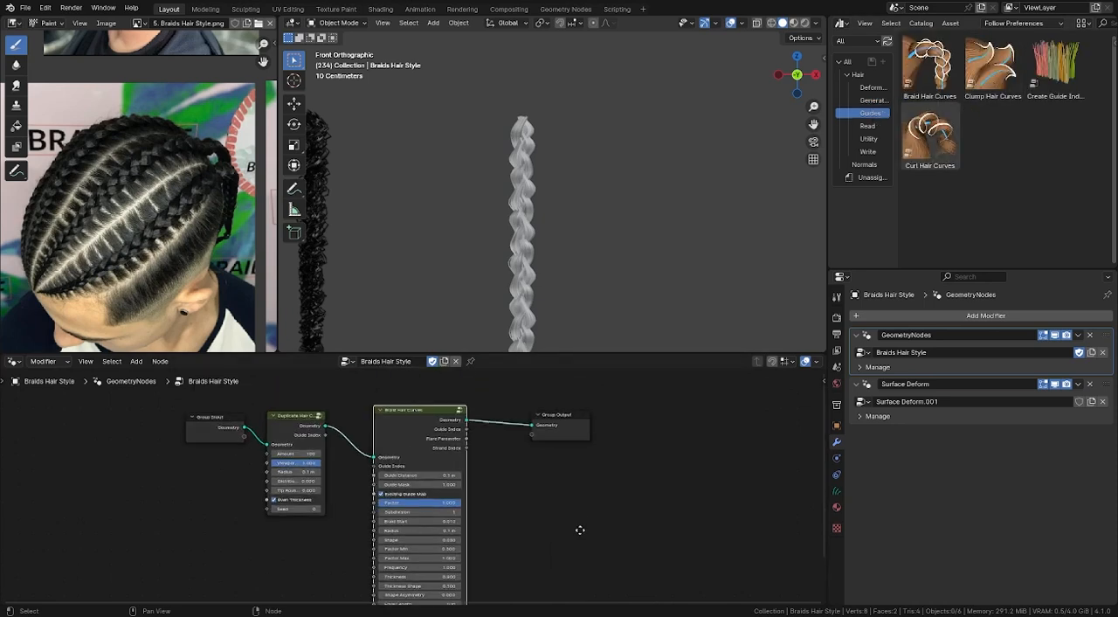
left_click_drag(991, 86, 669, 451)
left_click_drag(527, 444, 529, 441)
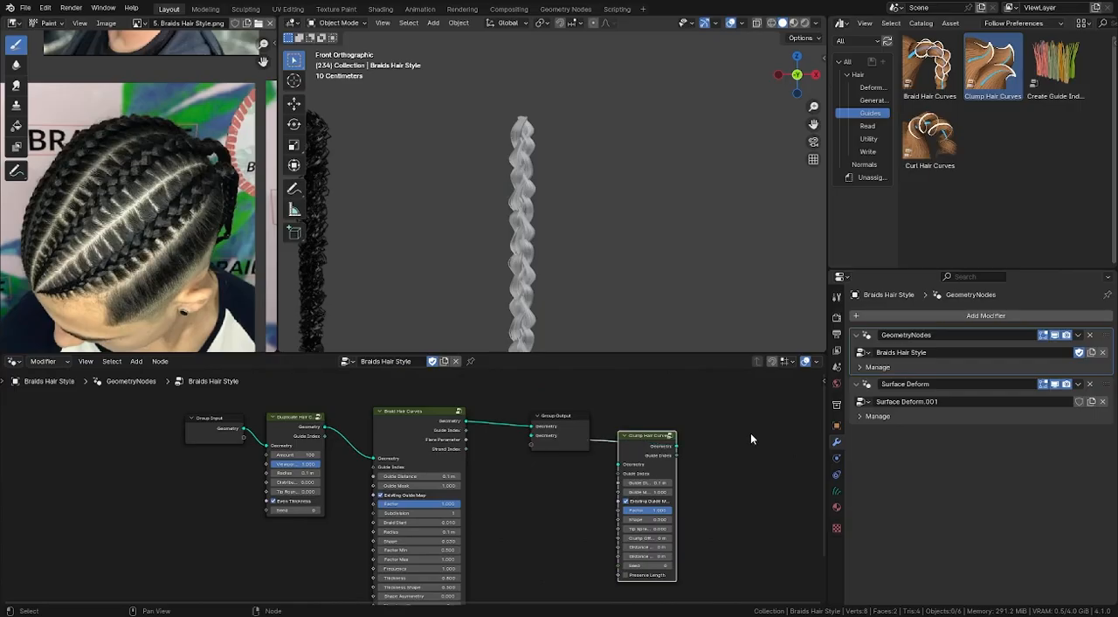
key("ctrl+z")
left_click_drag(648, 454, 522, 434)
middle_click_drag(527, 162, 527, 130, "shift")
middle_click_drag(538, 228, 533, 198, "shift")
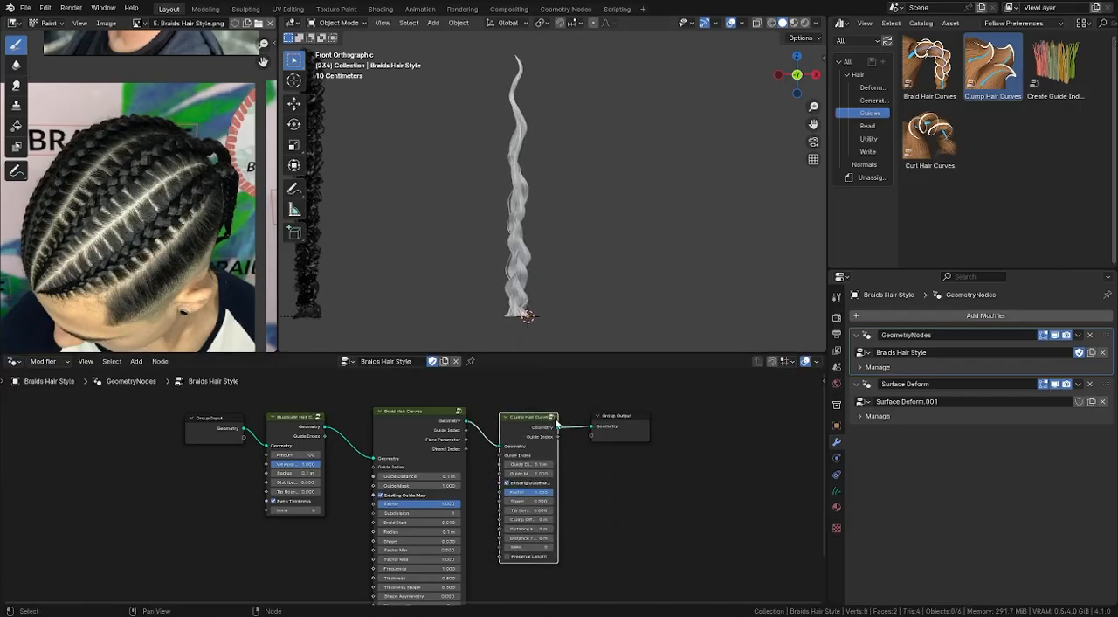
- Raise the Shape value of the Clump Hair Curves node to 0.920
scroll(543, 446, "up", 2)
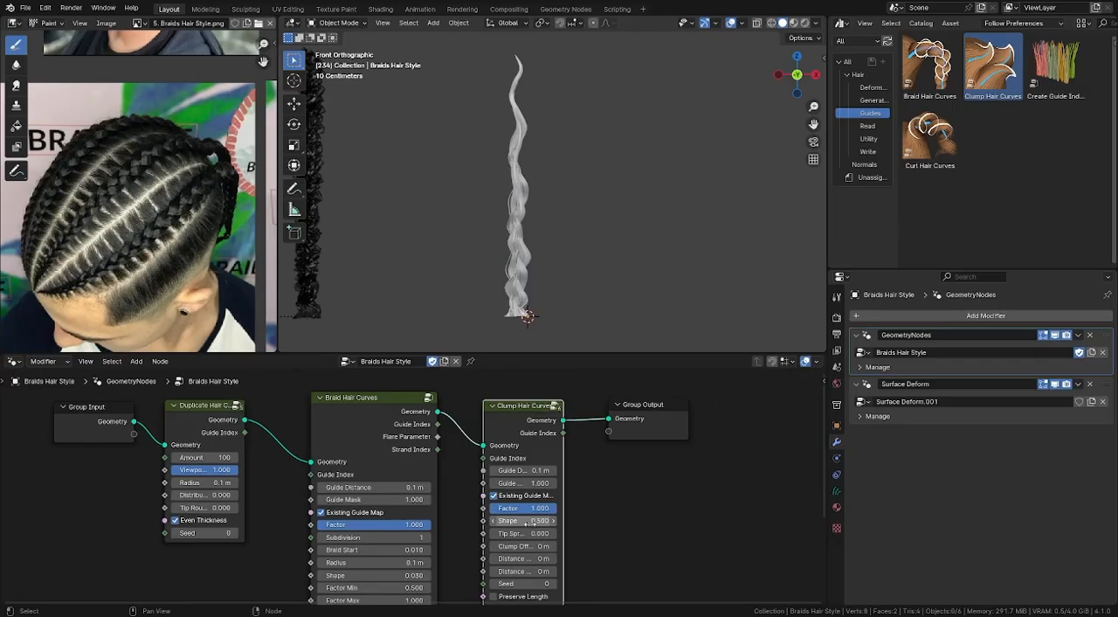
left_click_drag(529, 522, 568, 521)
scroll(535, 545, "up", 2)
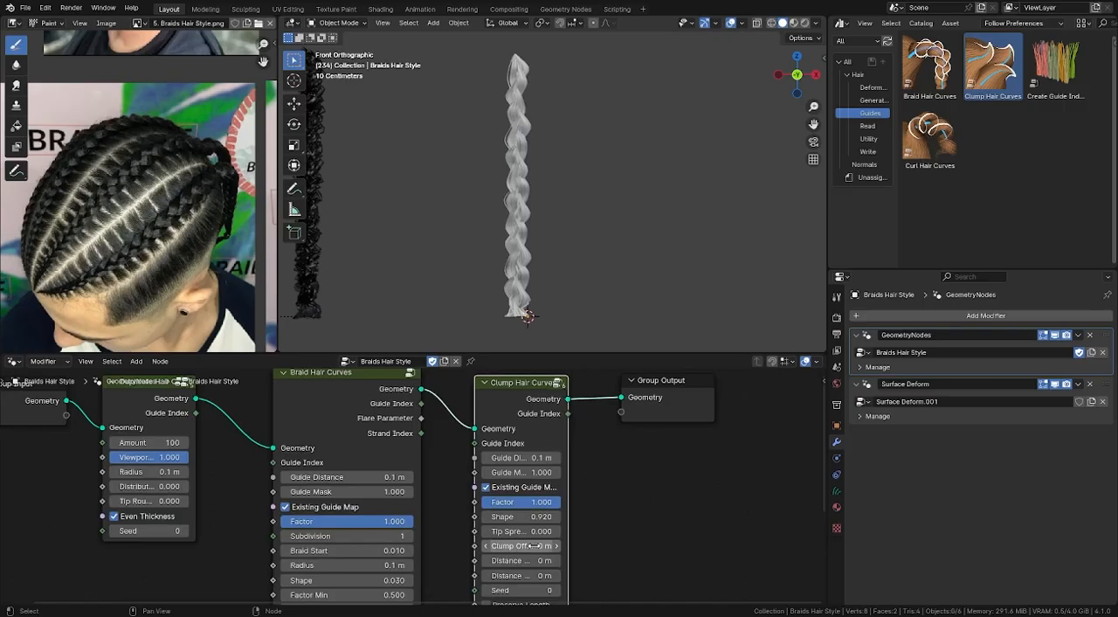
- Set the Clump Hair Curves node's tip spread to 0.025 while checking the braid's tip up close
scroll(535, 545, "up", 3)
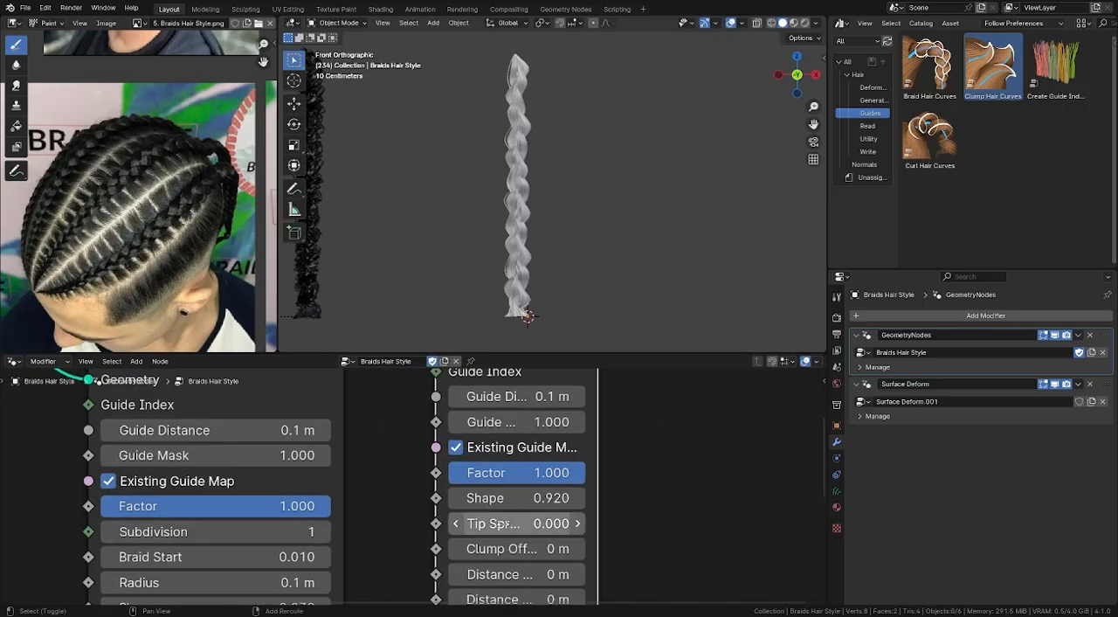
middle_click_drag(537, 75, 551, 134, "shift")
scroll(531, 166, "up", 3)
middle_click_drag(530, 95, 534, 219, "shift")
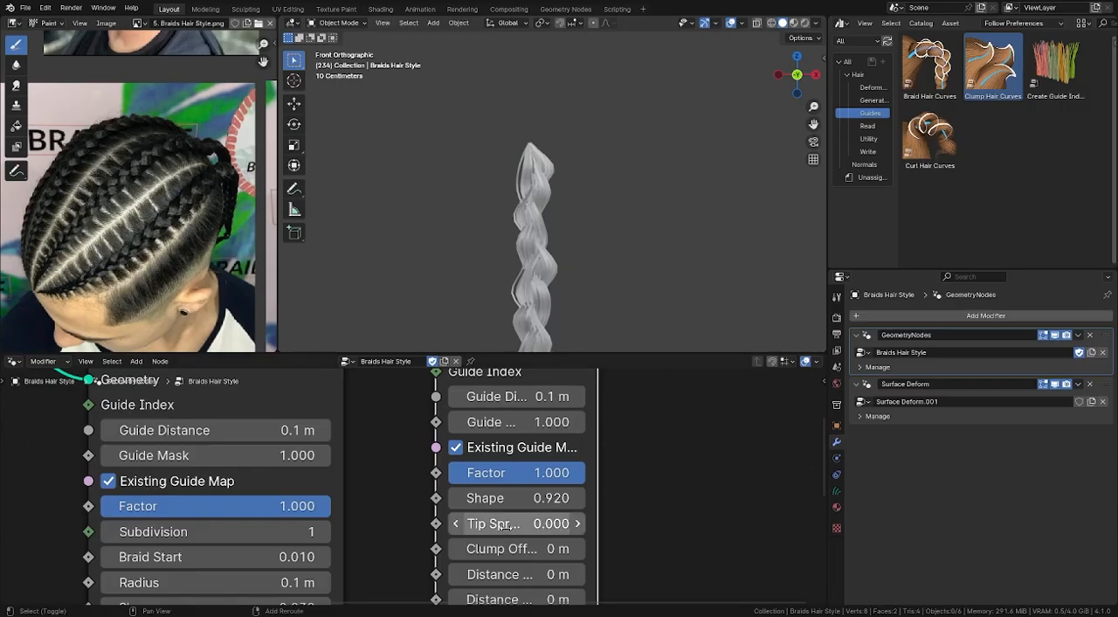
mouse_move(510, 525)
left_mouse_down()
mouse_move(553, 525)
mouse_move(518, 524)
left_mouse_up()
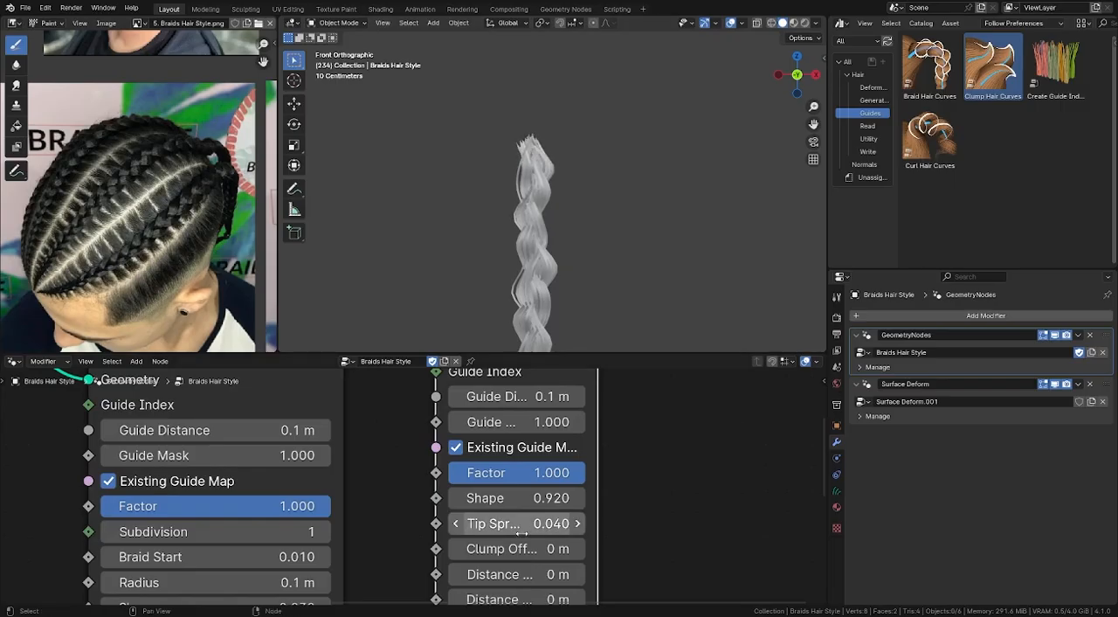
left_click(518, 524)
left_click(490, 522)
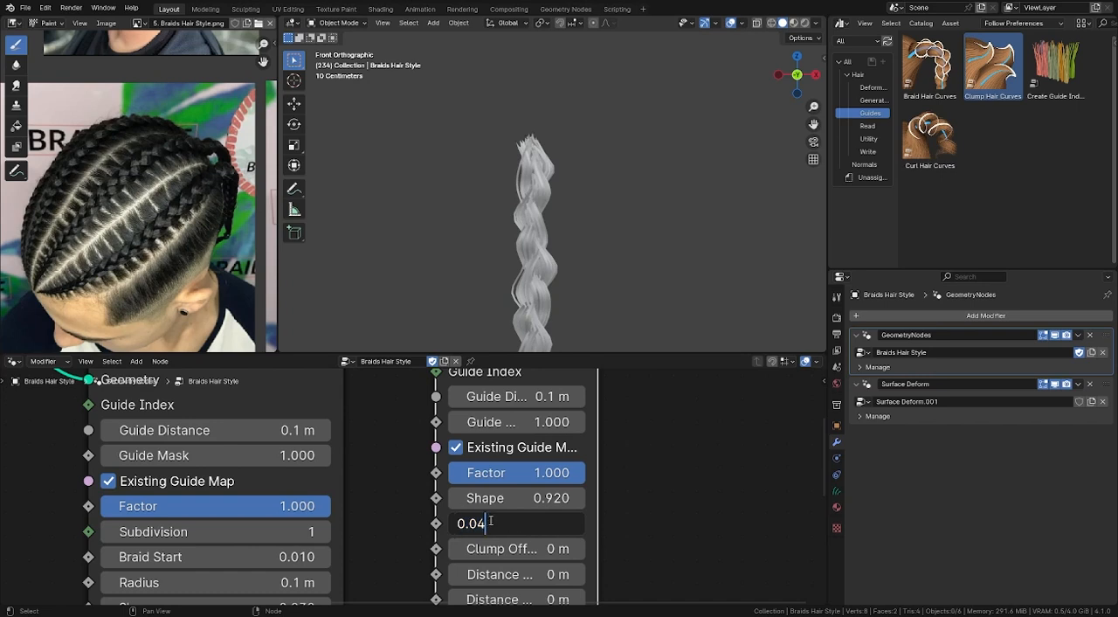
key("BackSpace")
type("25")
key("Return")
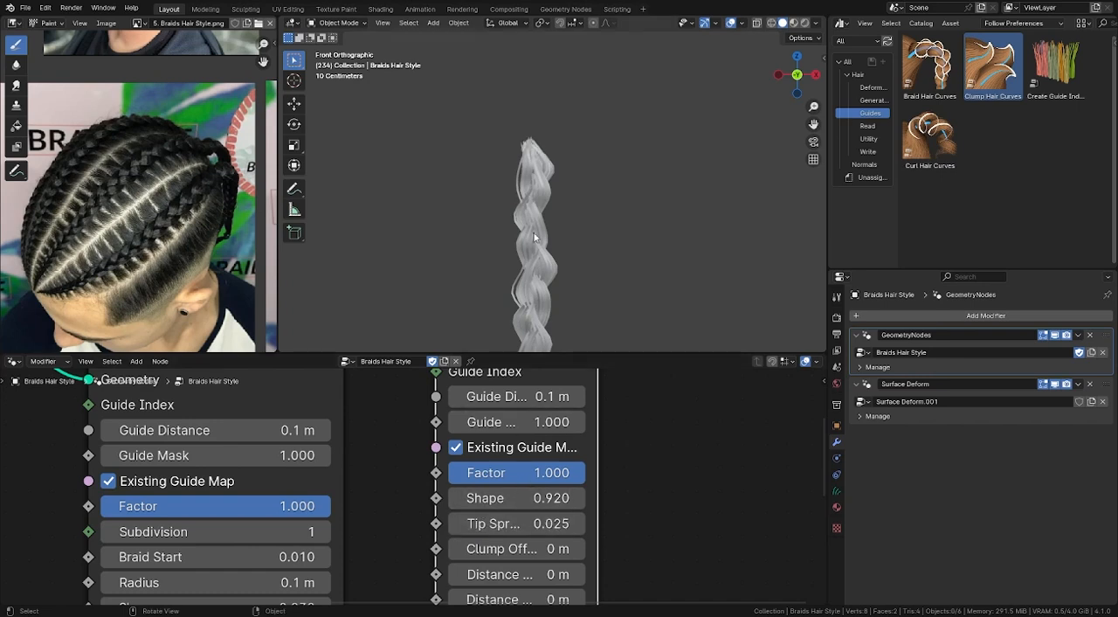
- Enable Preserve Length on the Clump Hair Curves node and compare its effect on the braid's tip
middle_click_drag(534, 237, 469, 250)
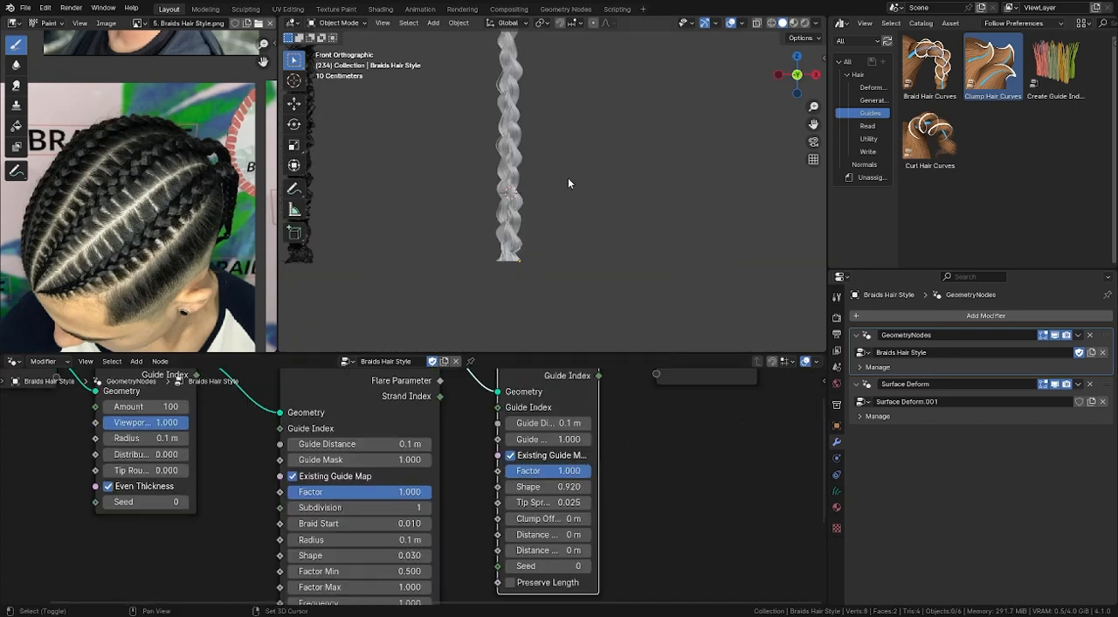
left_click(511, 582)
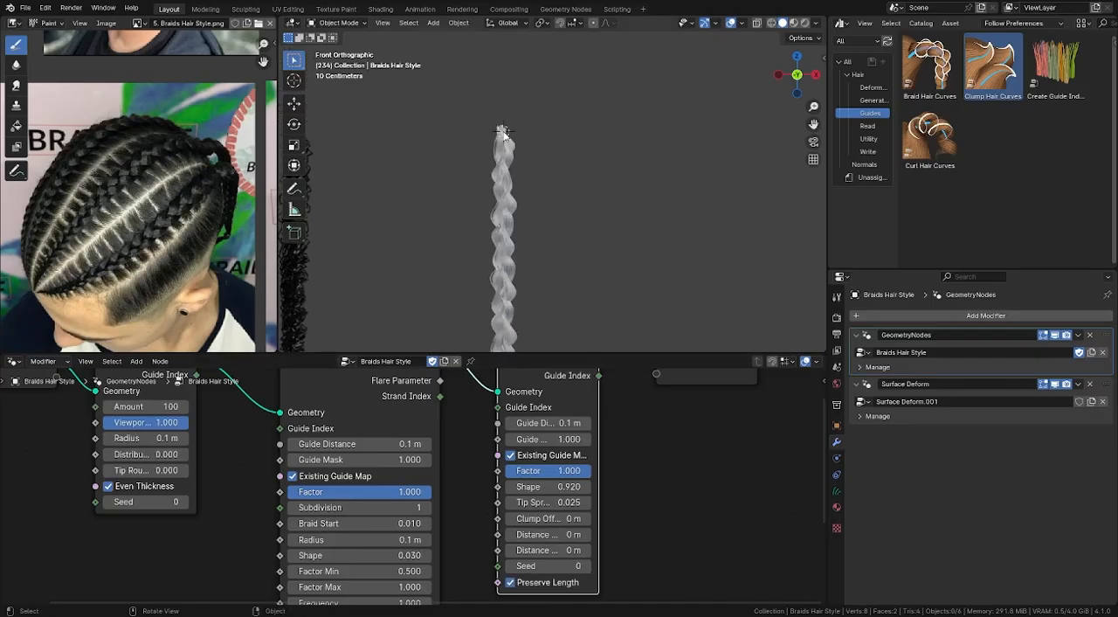
scroll(503, 131, "up", 5)
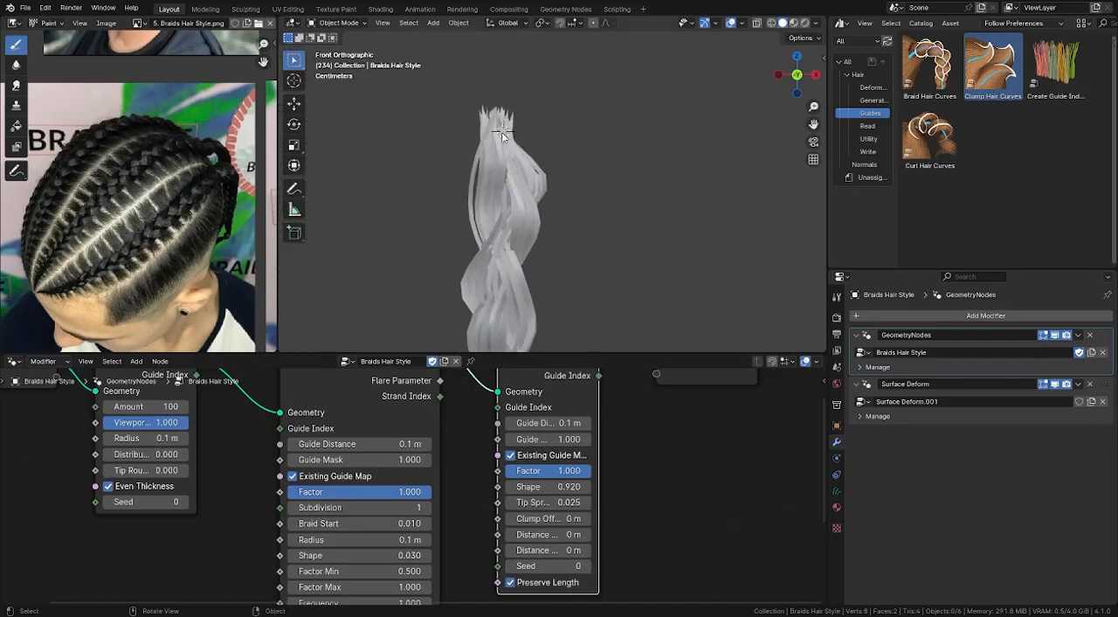
left_click(511, 582)
scroll(490, 234, "down", 5)
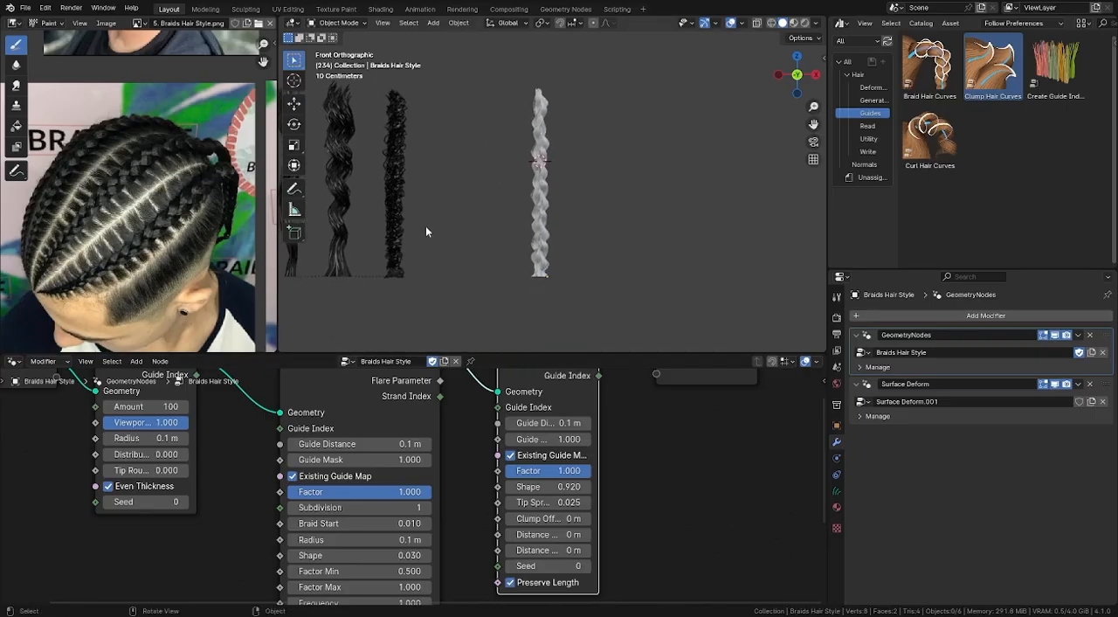
- Examine the cornrows in the reference photo up close and the Flare Shape Float Curve inside the Braid Hair Curves node group
middle_click_drag(445, 259, 404, 291)
scroll(63, 266, "up", 4)
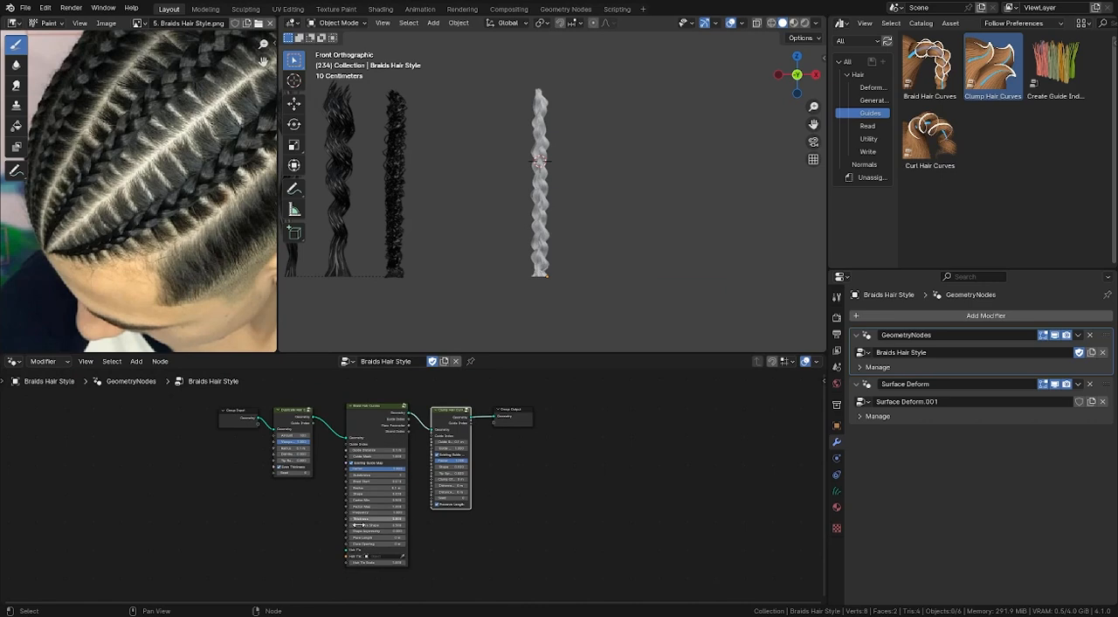
left_click(382, 427)
key("Tab")
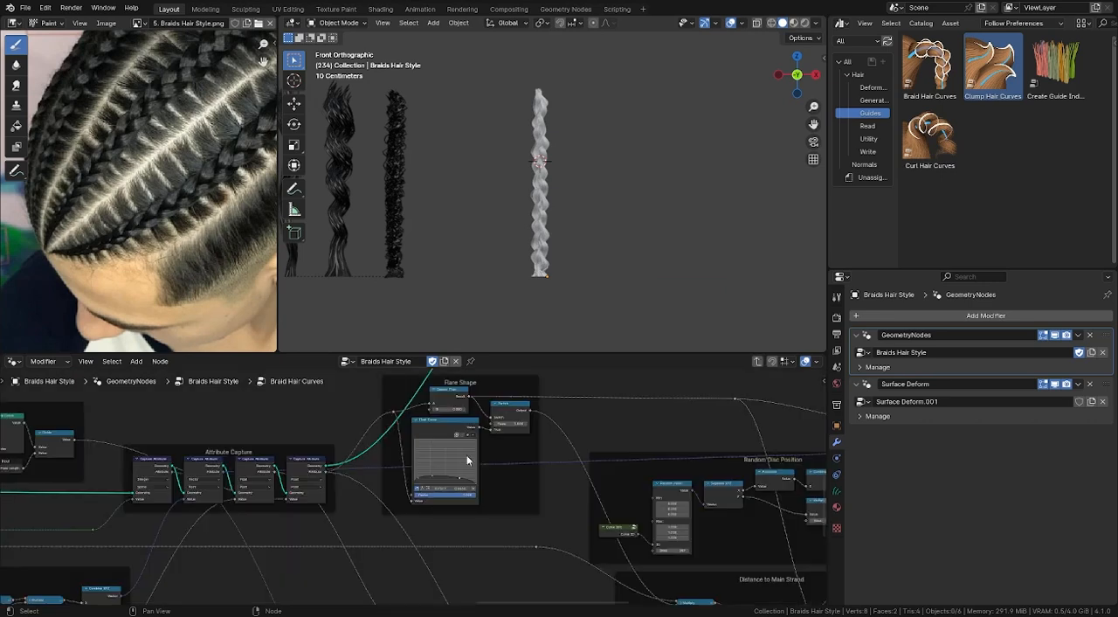
middle_click_drag(464, 435, 460, 503)
key("Tab")
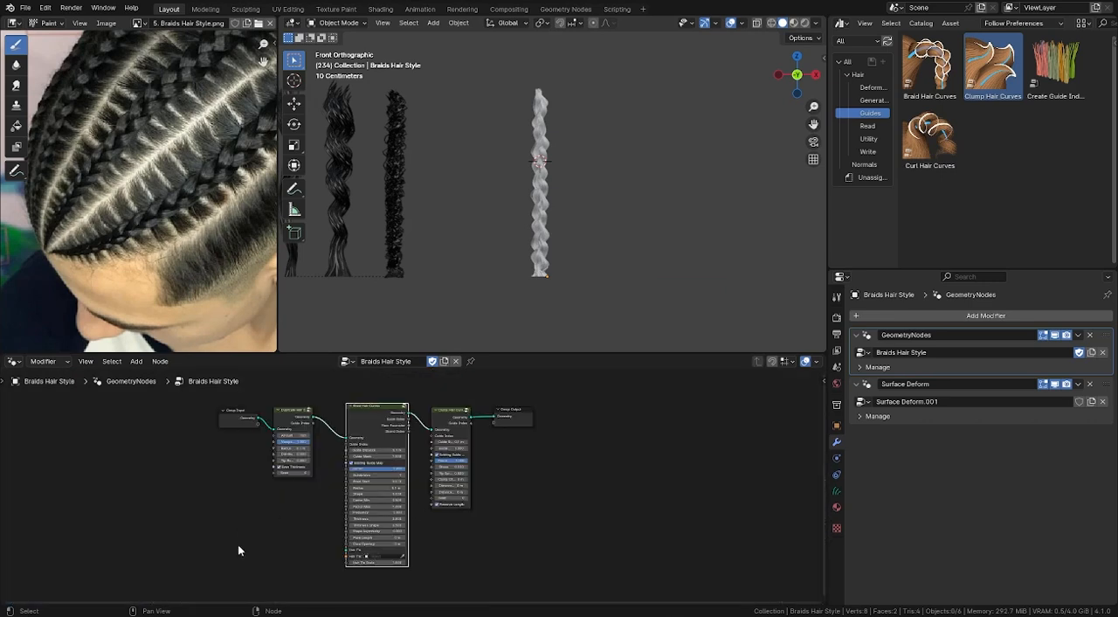
key("Home")
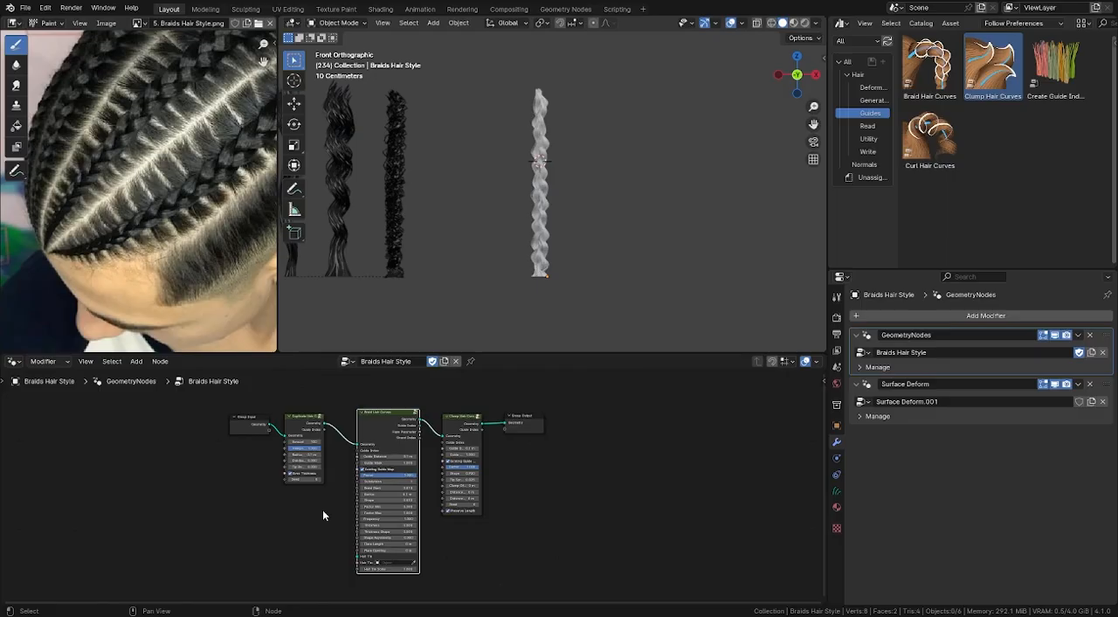
- Add a Float Curve node and connect its Value output to the Radius input of Braid Hair Curves
middle_click_drag(277, 520, 375, 501)
scroll(375, 501, "up", 4)
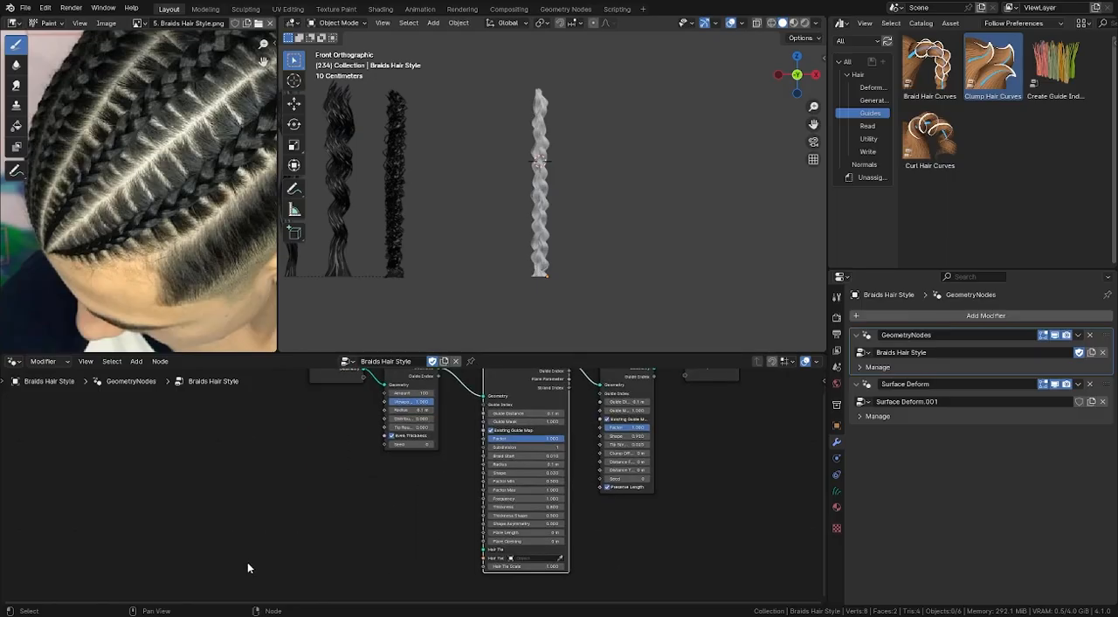
key("shift+a")
mouse_move(248, 566)
type("flo")
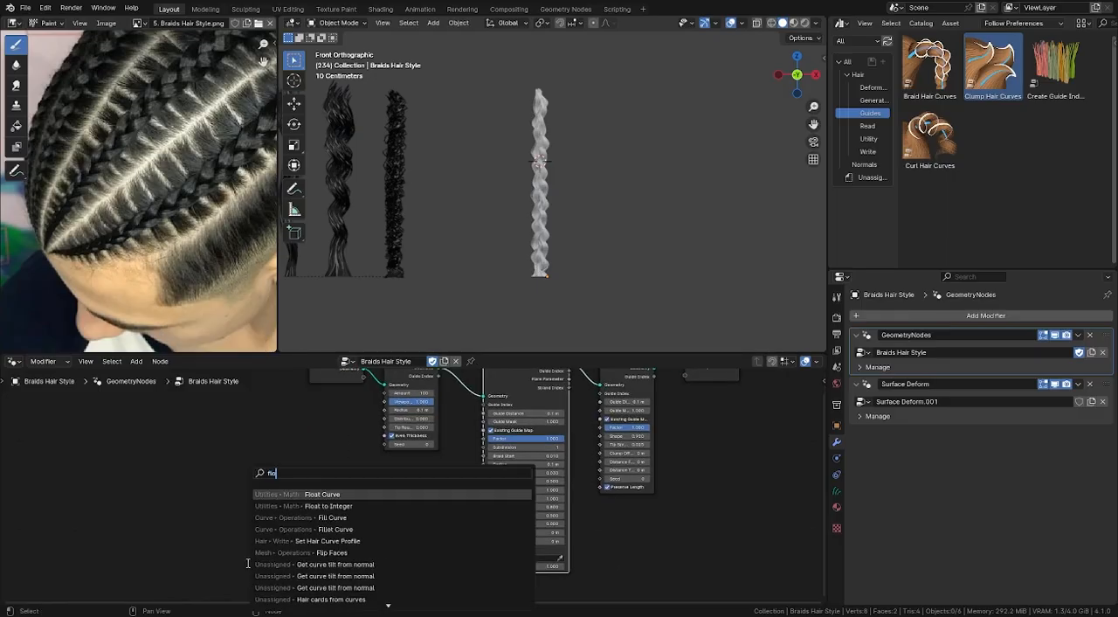
left_click(322, 494)
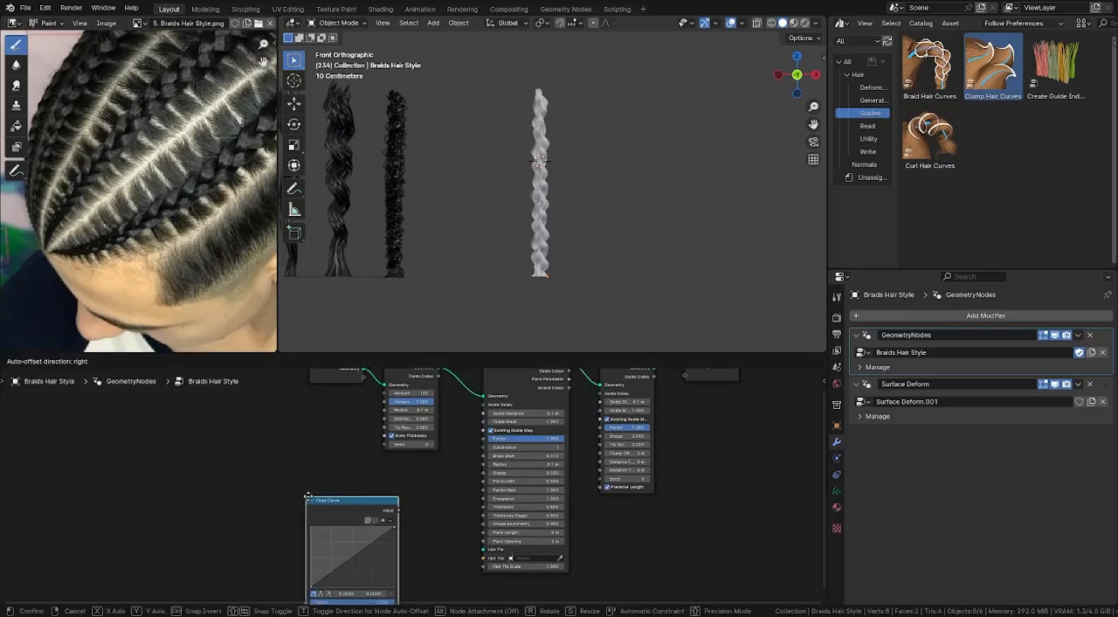
left_click(304, 489)
middle_click_drag(354, 518, 345, 494)
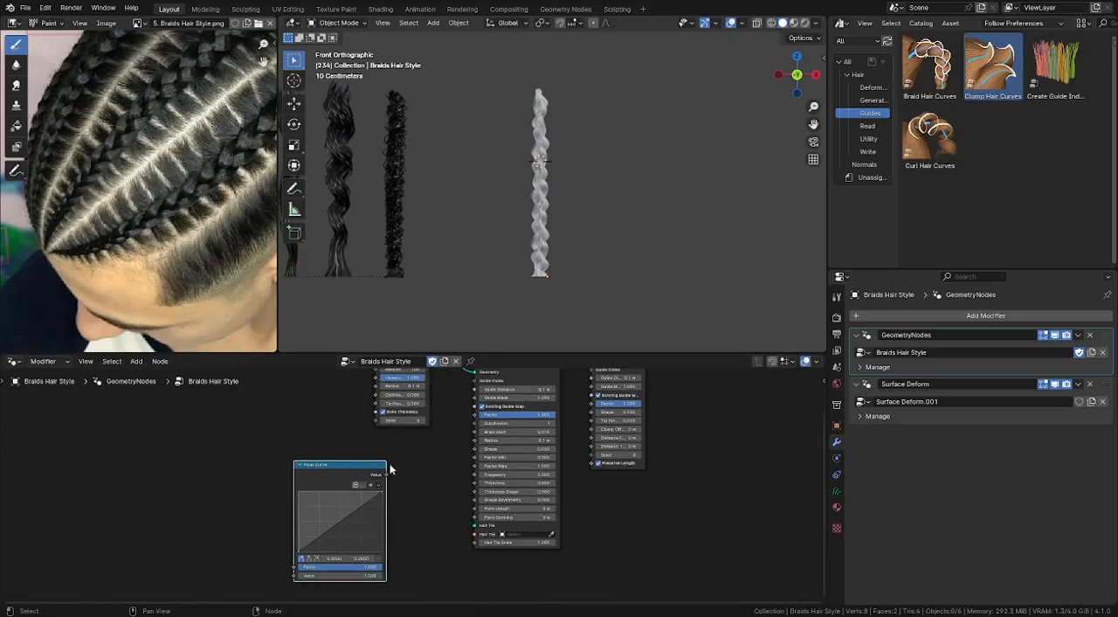
left_click_drag(383, 474, 469, 442)
left_click_drag(470, 443, 471, 442)
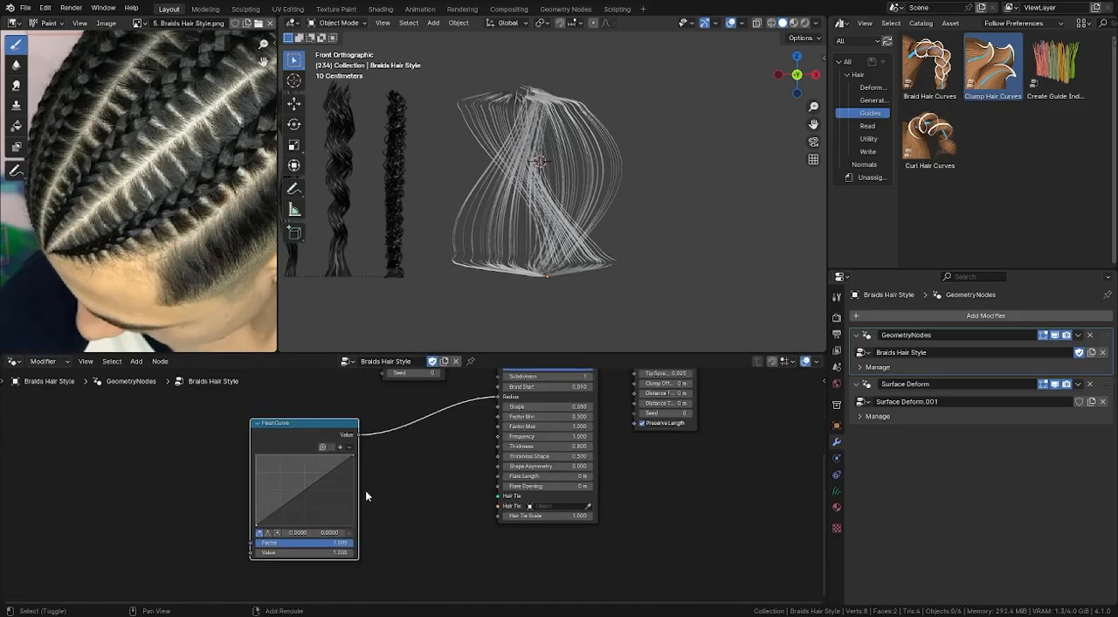
- Insert a Math node set to Multiply with a value of 0.080 between the Float Curve and the braid's Radius
key("shift+a")
mouse_move(366, 491)
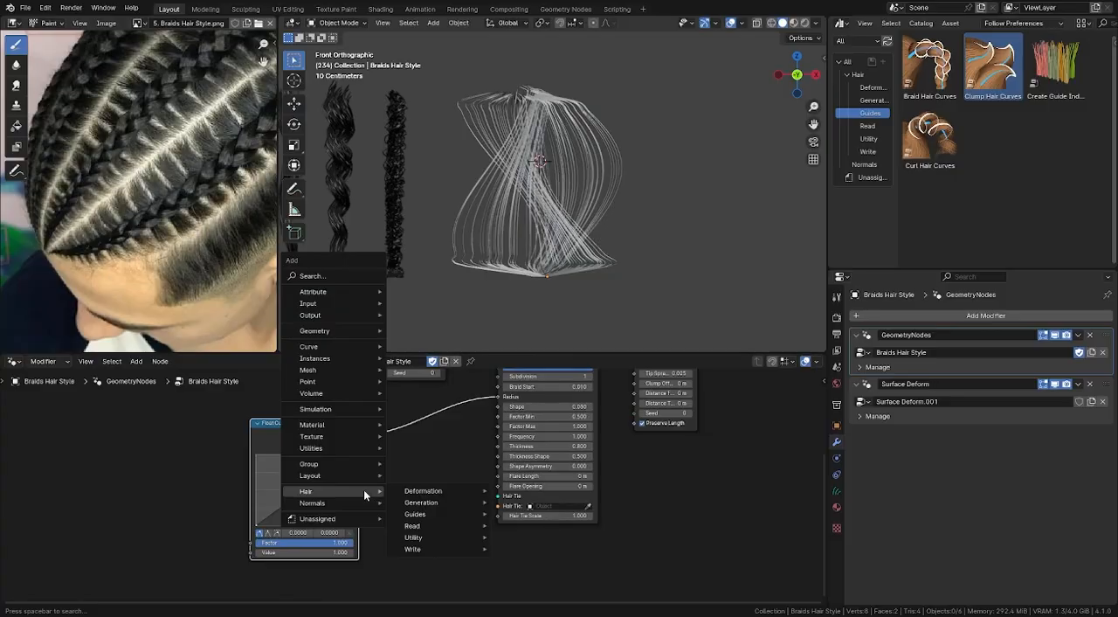
mouse_move(340, 436)
mouse_move(431, 498)
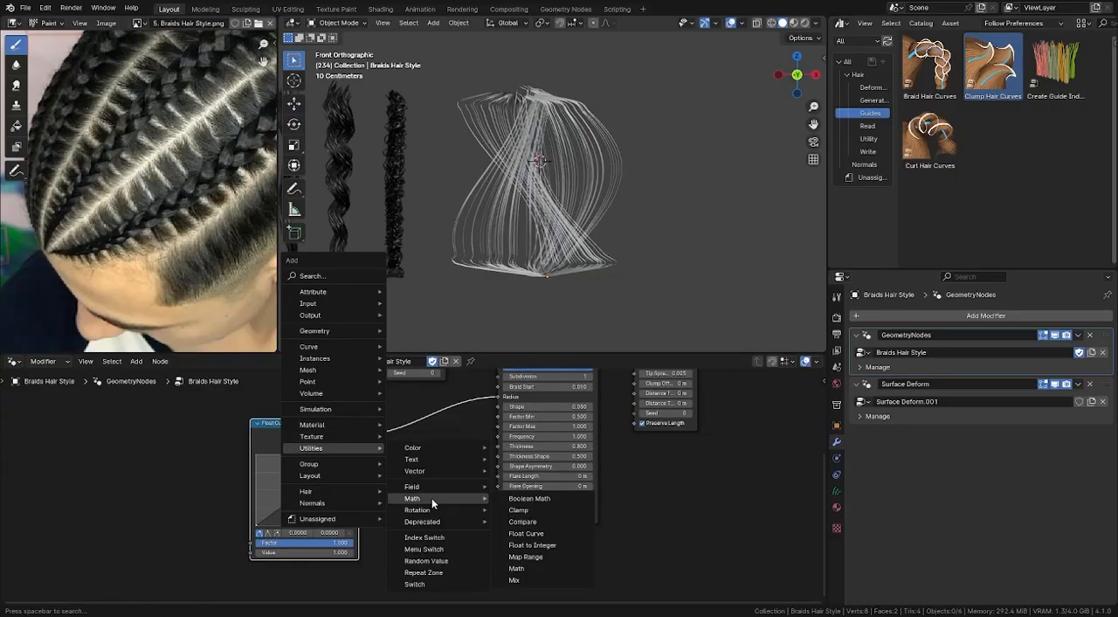
left_click(540, 569)
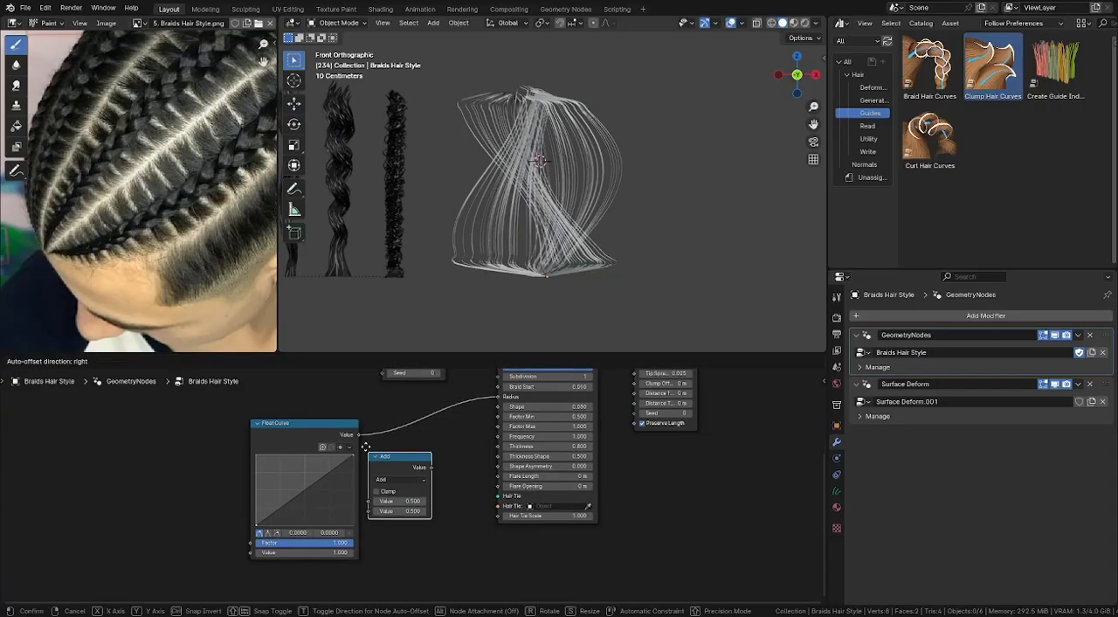
left_click(389, 413)
left_click(421, 441)
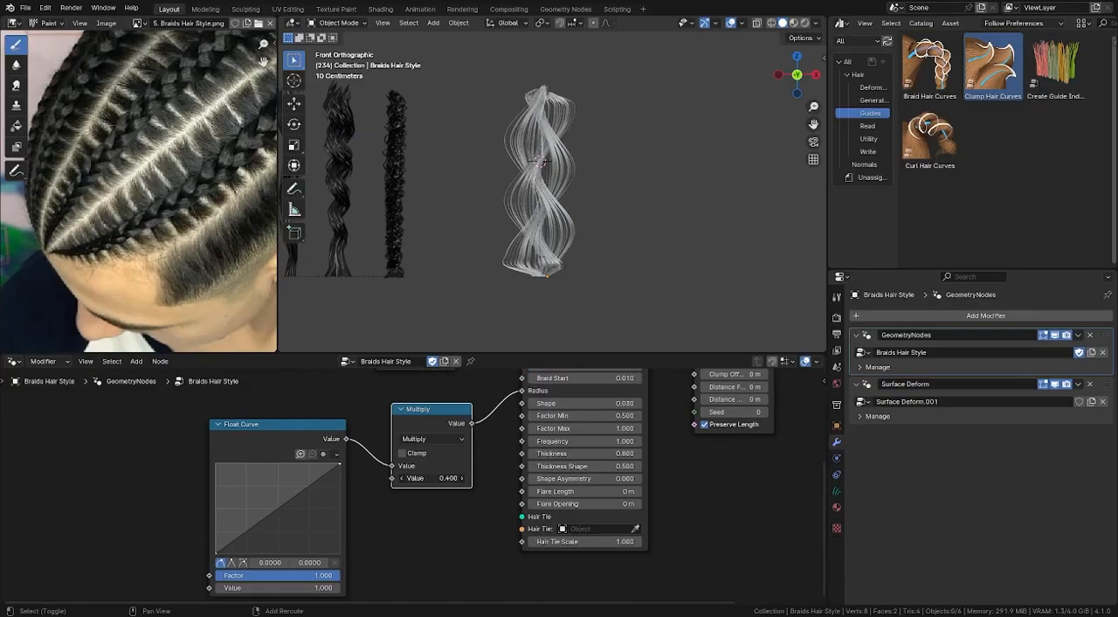
left_click_drag(432, 478, 301, 498)
middle_click_drag(302, 494, 376, 475)
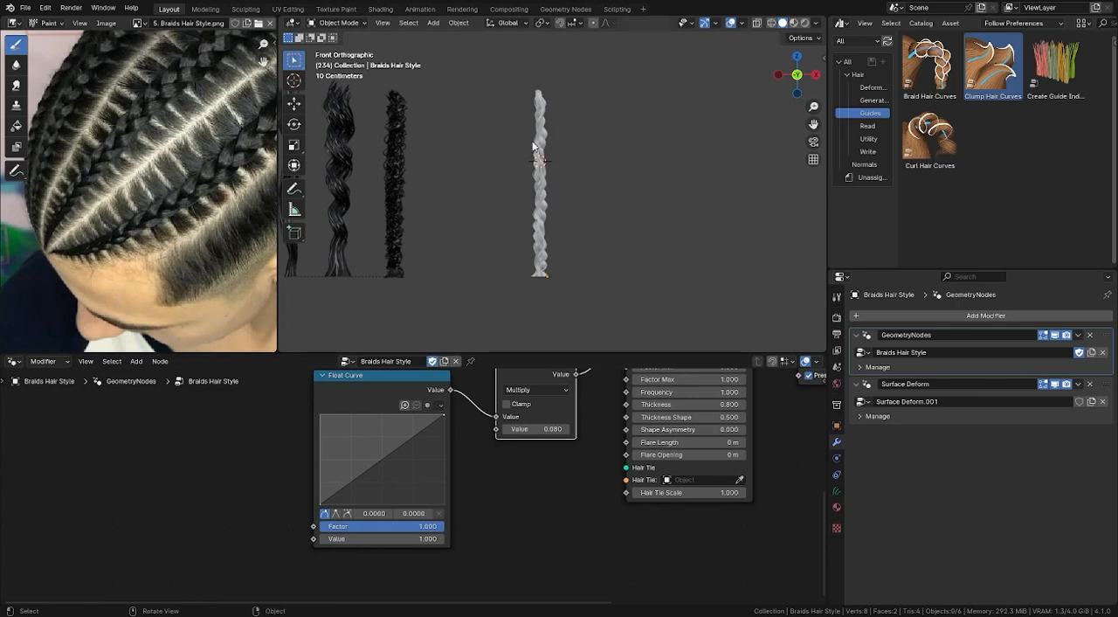
- Add a Spline Parameter node and connect its Factor output to the Float Curve's Value input
key("shift+a")
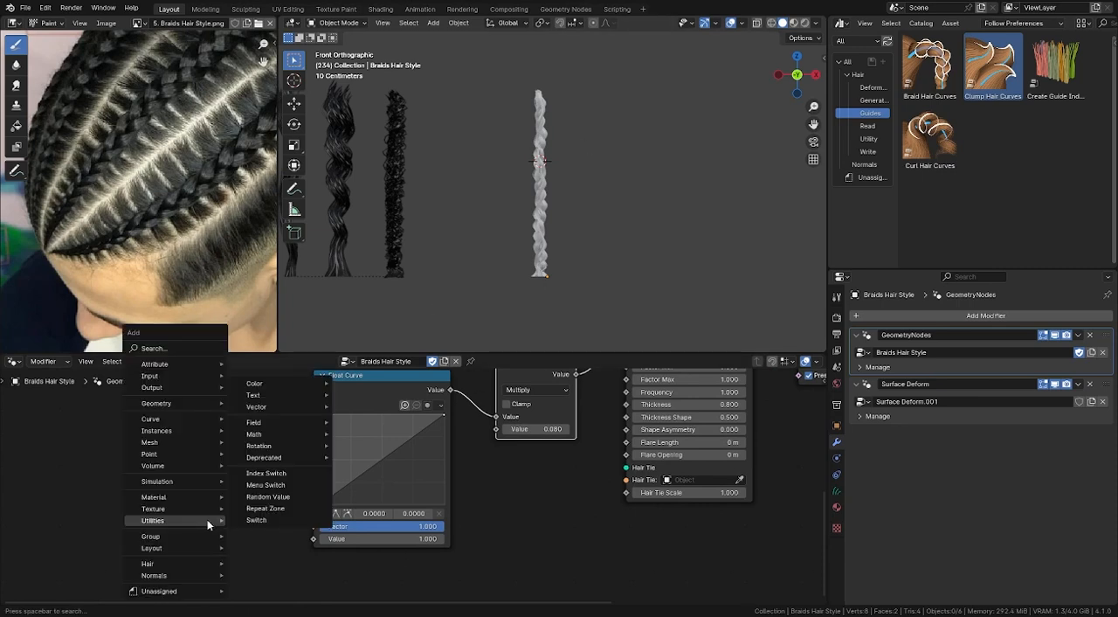
type("sp")
left_click(286, 587)
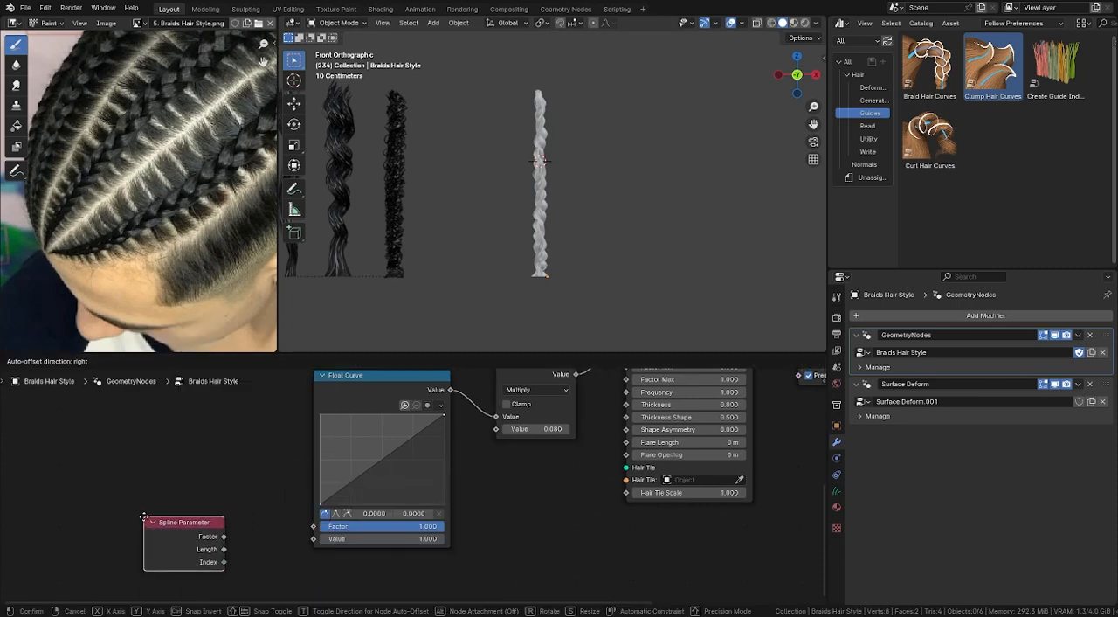
left_click_drag(216, 535, 314, 538)
middle_click_drag(540, 230, 543, 216, "shift")
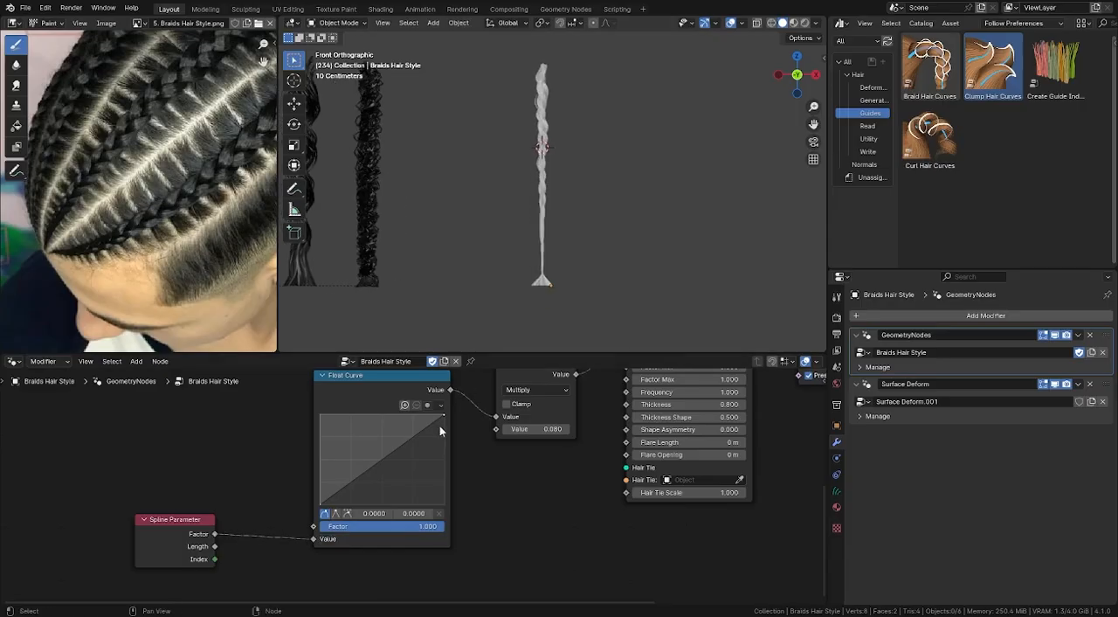
- Shape the Float Curve into an arch with its middle about 0.5 high and its end point at 0.0625, and widen the node
left_click_drag(442, 421, 407, 461)
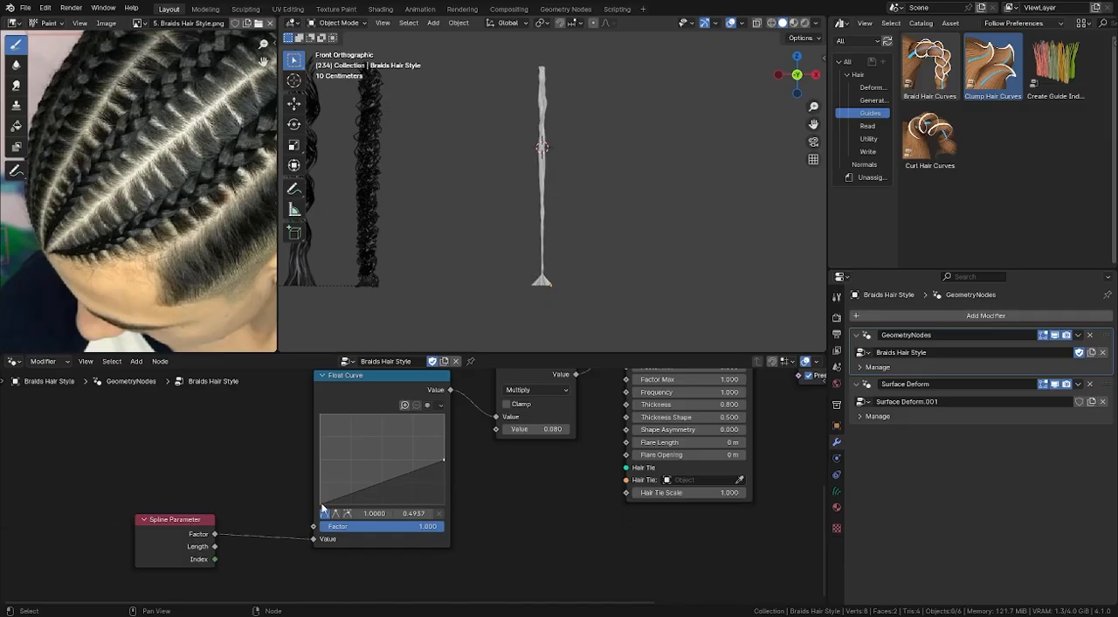
left_click_drag(336, 502, 444, 498)
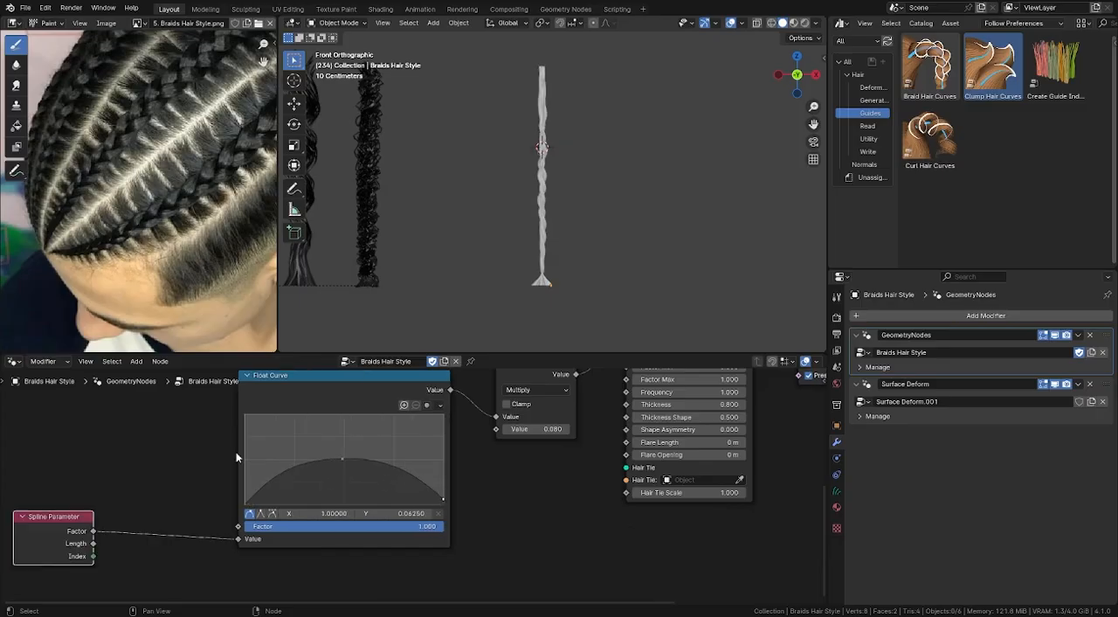
left_click_drag(239, 450, 97, 471)
middle_click_drag(28, 525, 146, 554)
left_click_drag(145, 548, 65, 548)
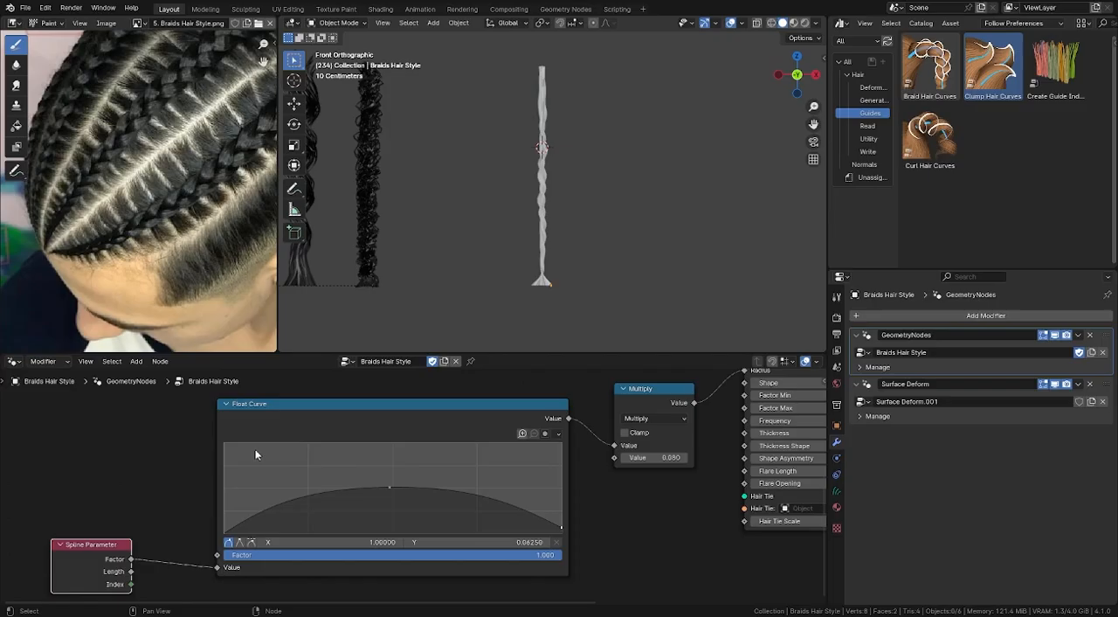
left_click_drag(215, 469, 95, 478)
left_click_drag(86, 545, 67, 547)
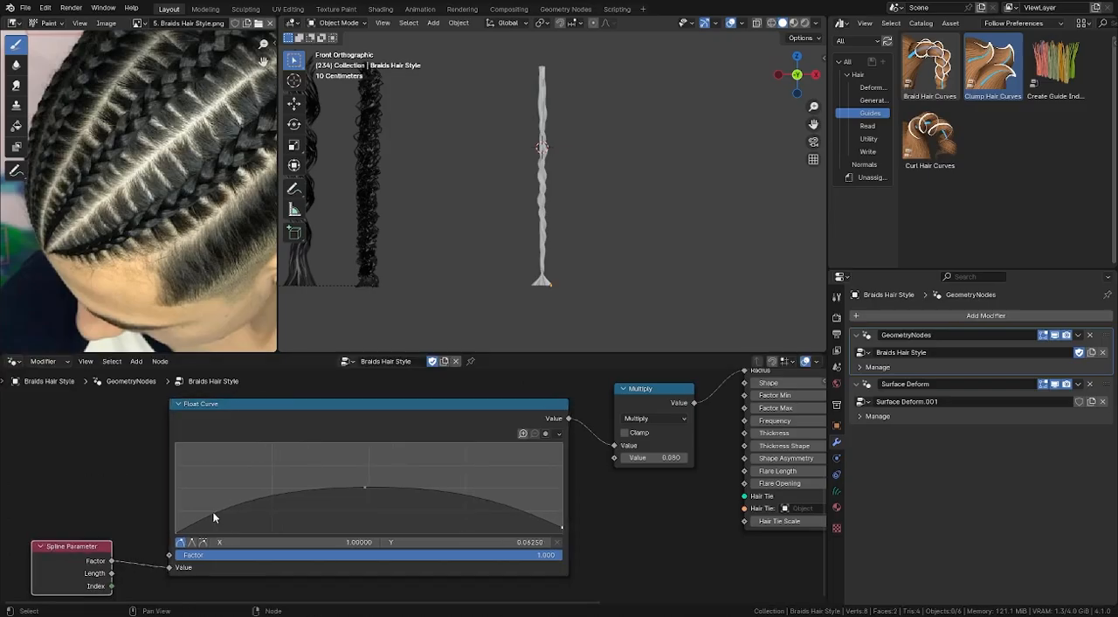
- Add control points to turn the Float Curve into a bell shape with softly tapered ends, and raise the Multiply value to 0.120
left_click_drag(212, 513, 217, 528)
left_click_drag(365, 487, 366, 480)
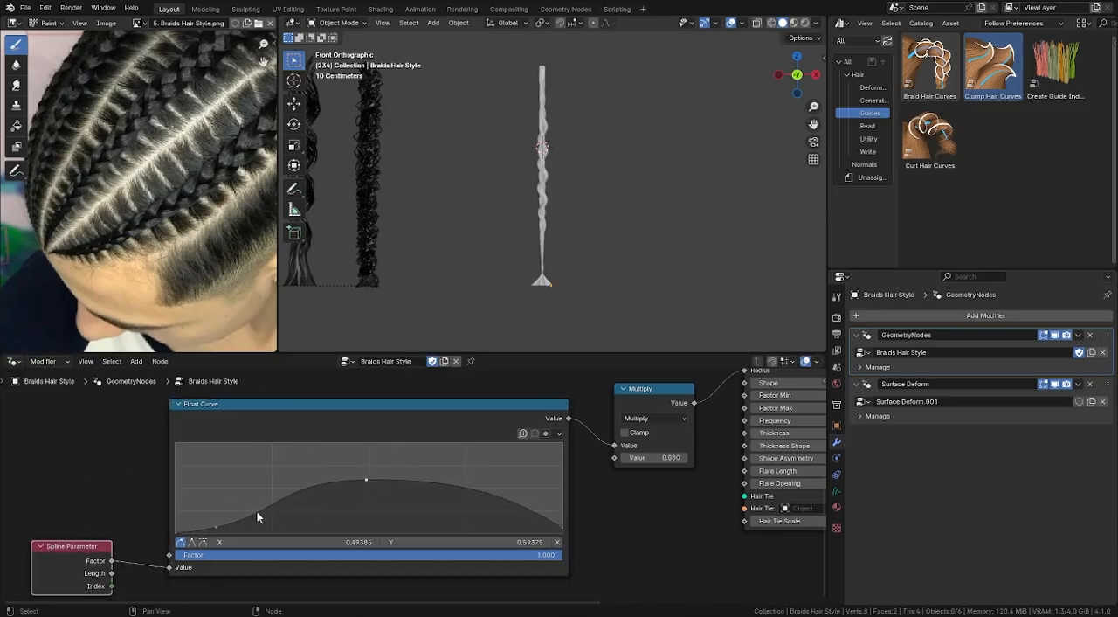
left_click_drag(259, 515, 266, 501)
left_click_drag(218, 527, 209, 528)
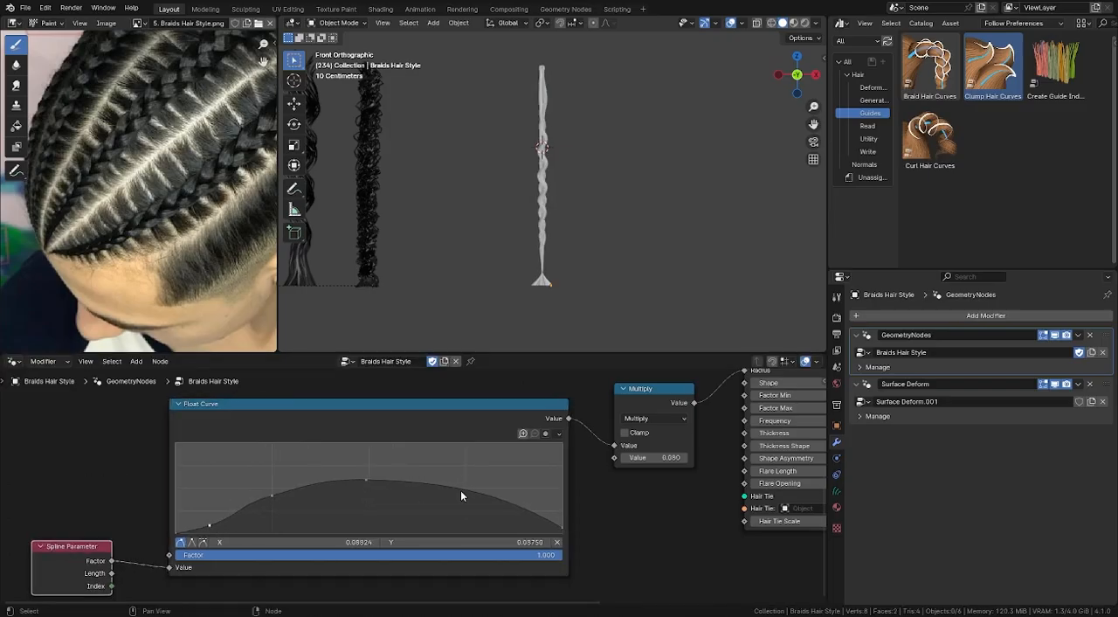
left_click_drag(461, 496, 509, 517)
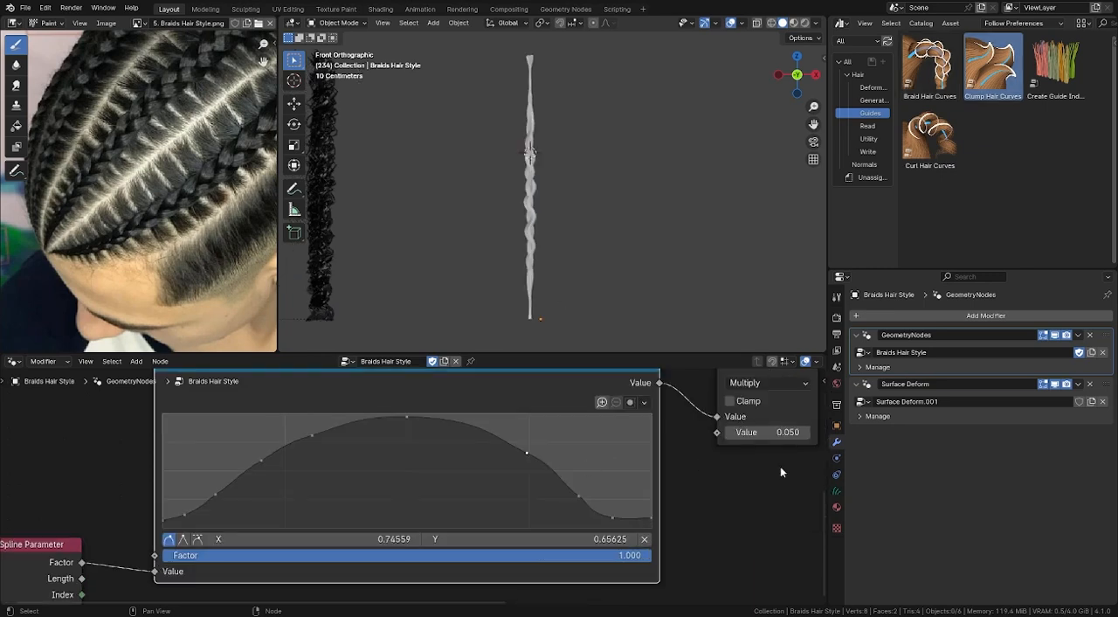
middle_click_drag(780, 472, 710, 487)
left_click_drag(695, 448, 730, 448)
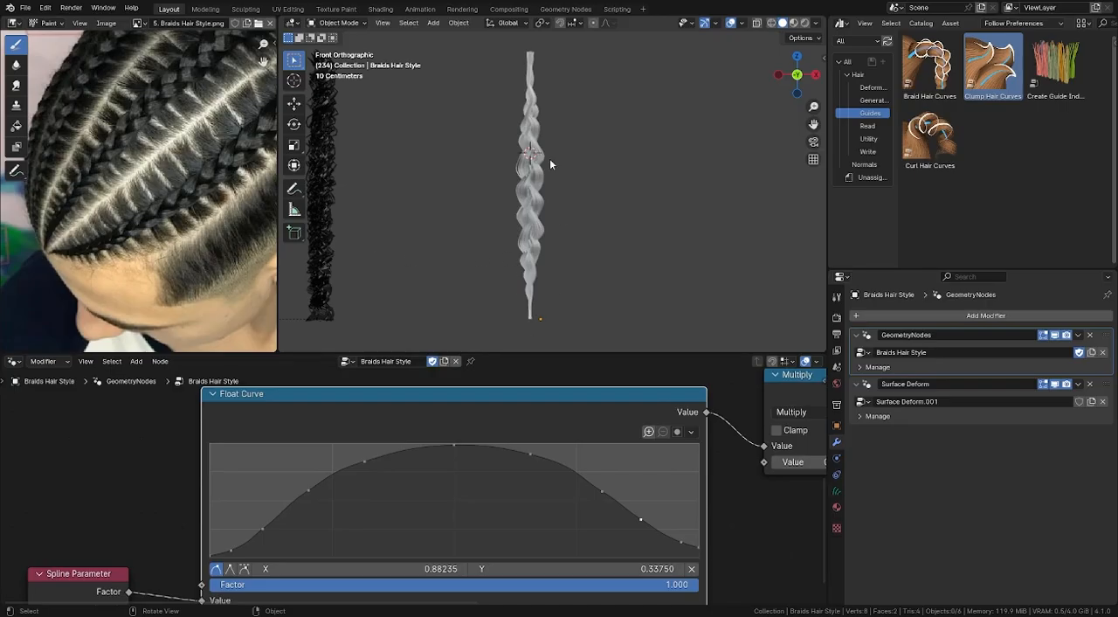
- Try a Shape of 1.000 on Clump Hair Curves and compare the braid with the node muted and unmuted
scroll(734, 518, "down", 3)
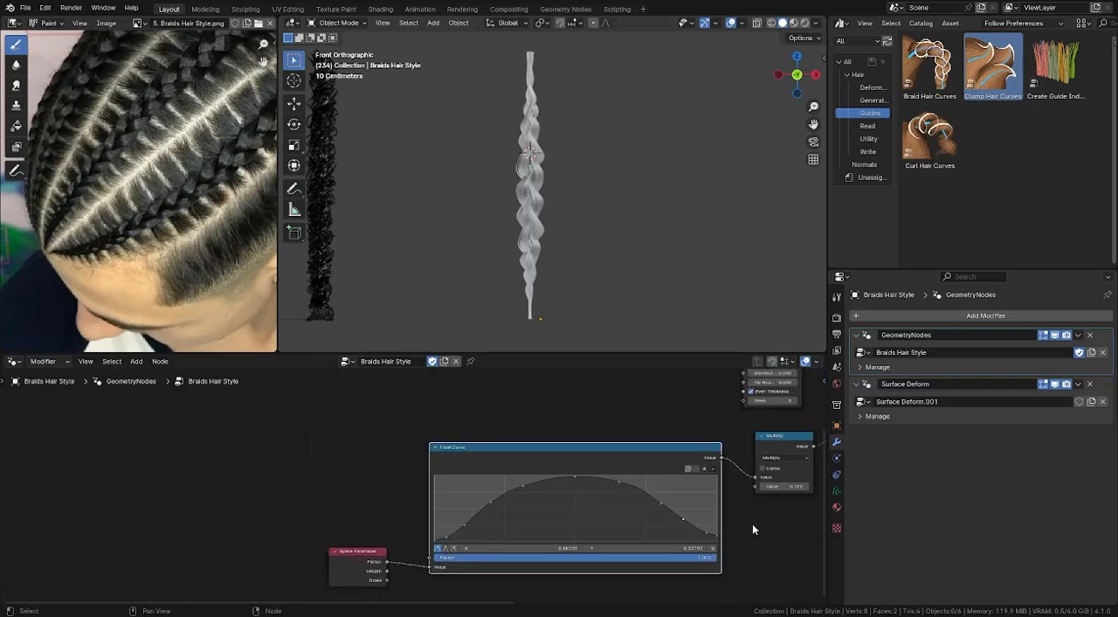
middle_click_drag(749, 524, 460, 563)
scroll(563, 513, "up", 1)
scroll(797, 514, "up", 1)
middle_click_drag(735, 486, 668, 547)
scroll(762, 458, "up", 2)
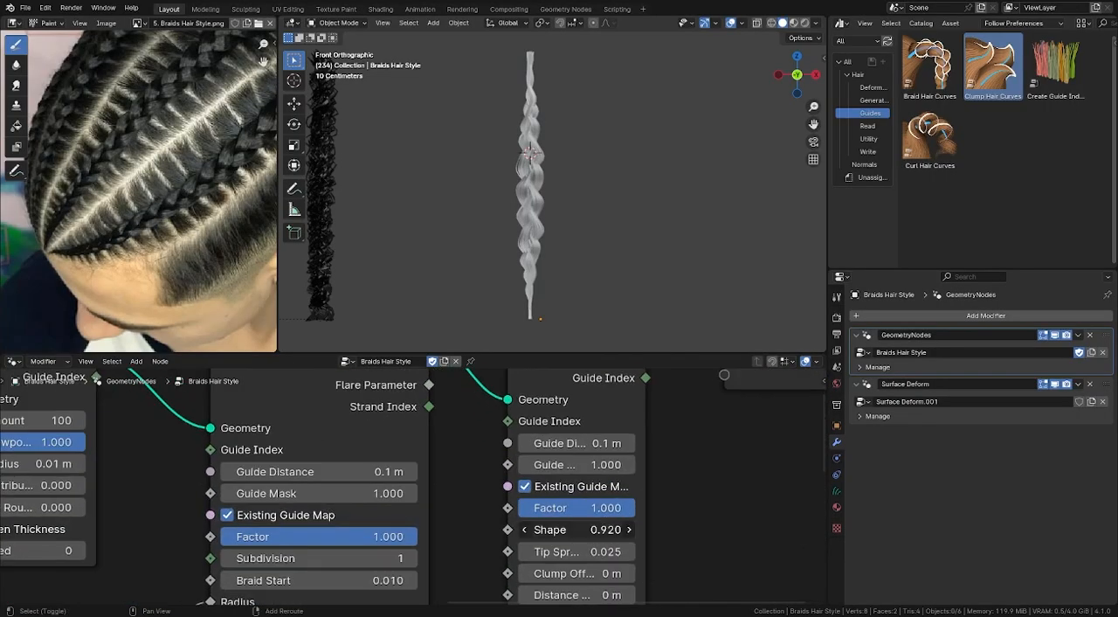
left_click_drag(577, 529, 612, 530)
key("m")
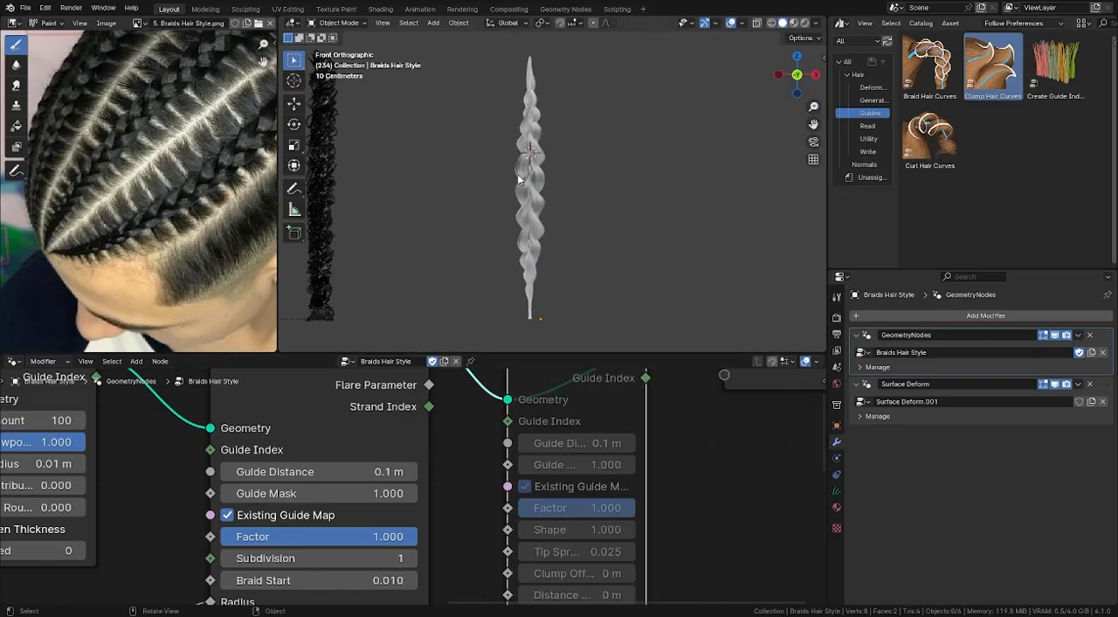
key("m")
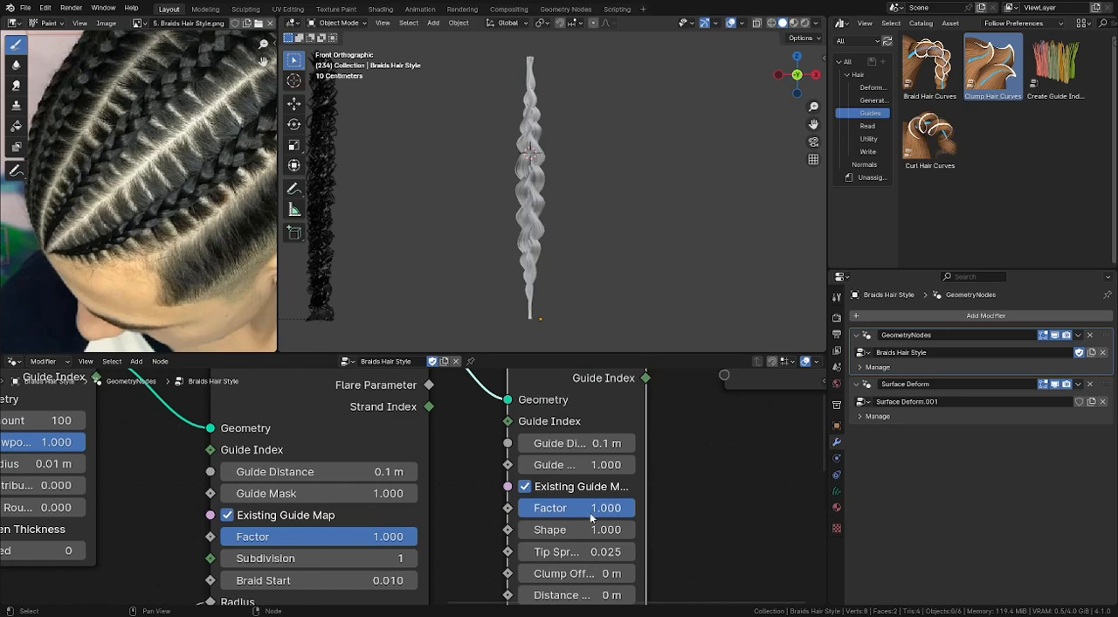
- Set the Shape of the Clump Hair Curves node to 0.950
scroll(591, 517, "up", 1)
left_click_drag(592, 528, 568, 529)
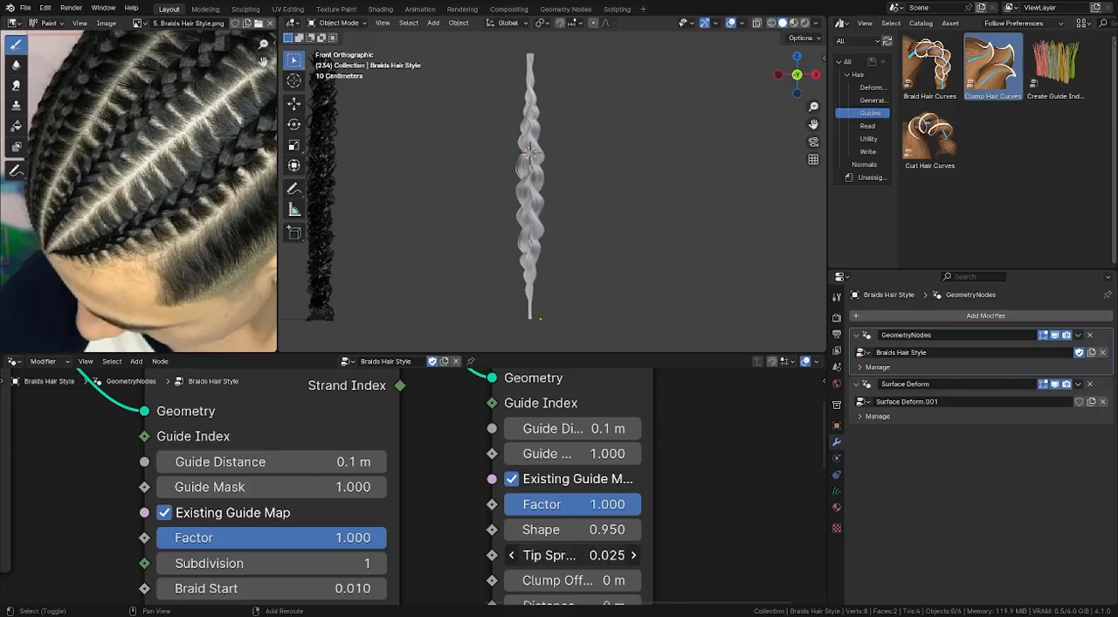
mouse_move(572, 555)
left_mouse_down()
mouse_move(585, 555)
mouse_move(572, 555)
left_mouse_up()
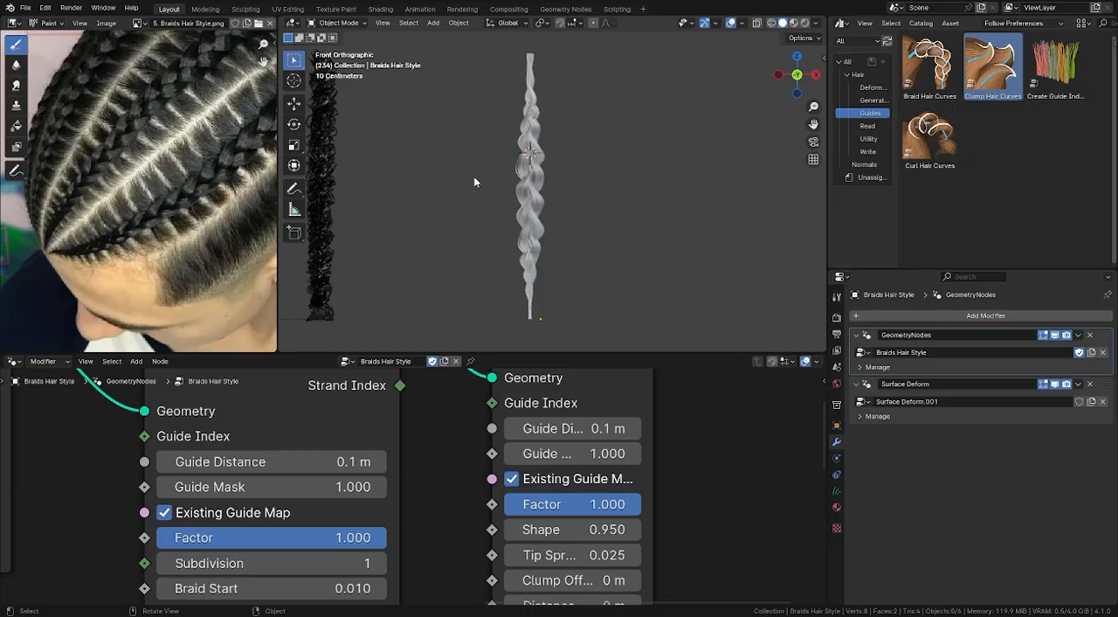
middle_click_drag(503, 164, 508, 177, "shift")
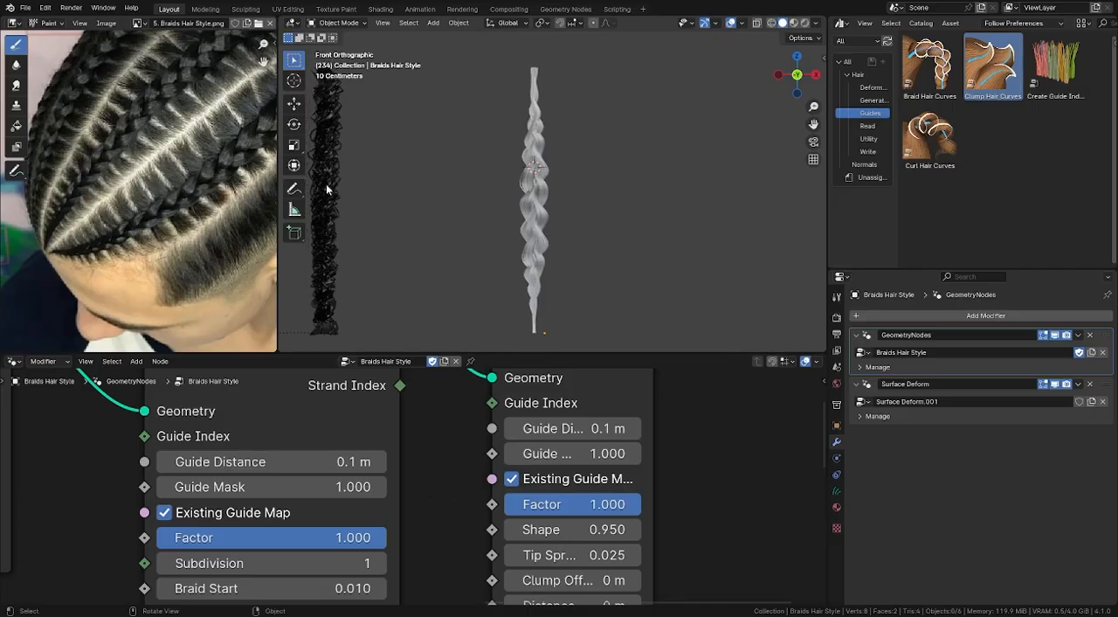
- Link the black hair material from the neighbouring curly strand to the braid
scroll(162, 184, "down", 3)
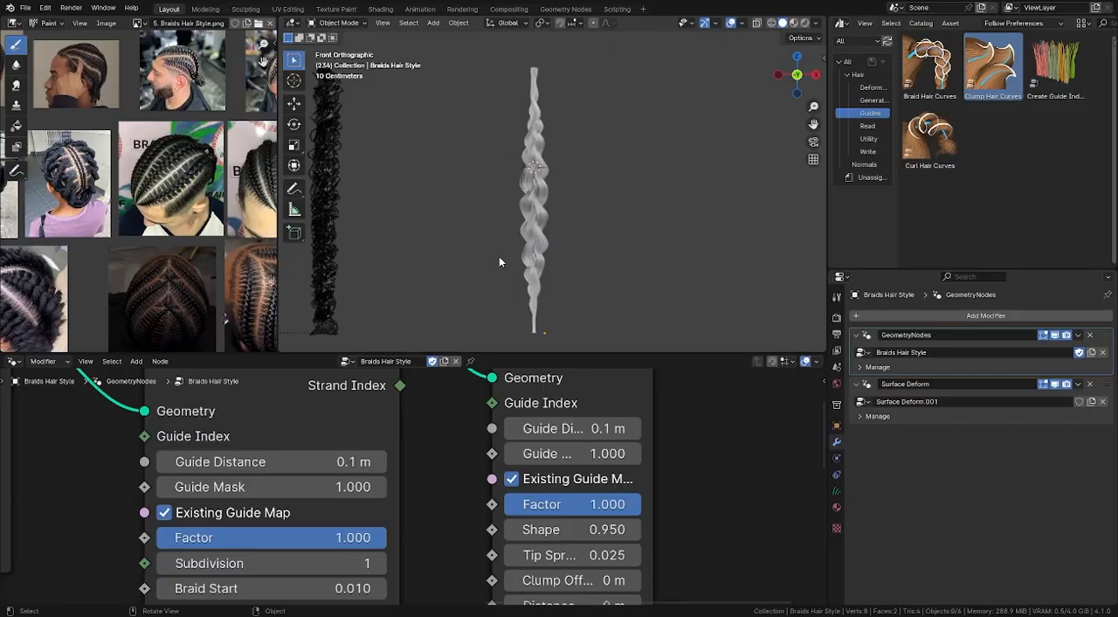
scroll(434, 471, "down", 4)
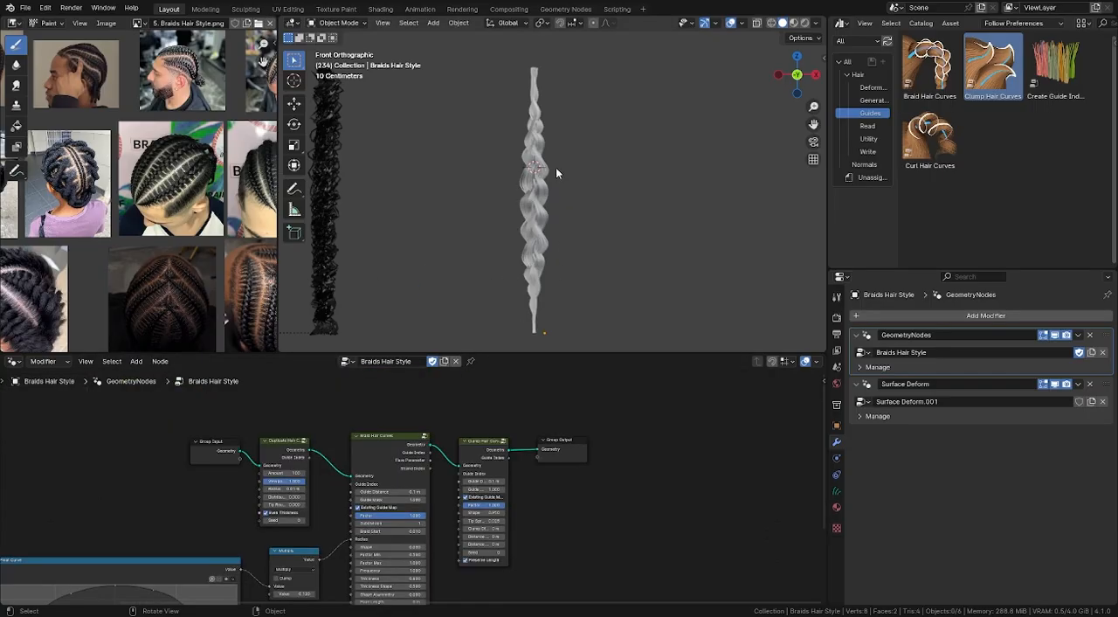
left_click(551, 160)
left_click(325, 202, "shift")
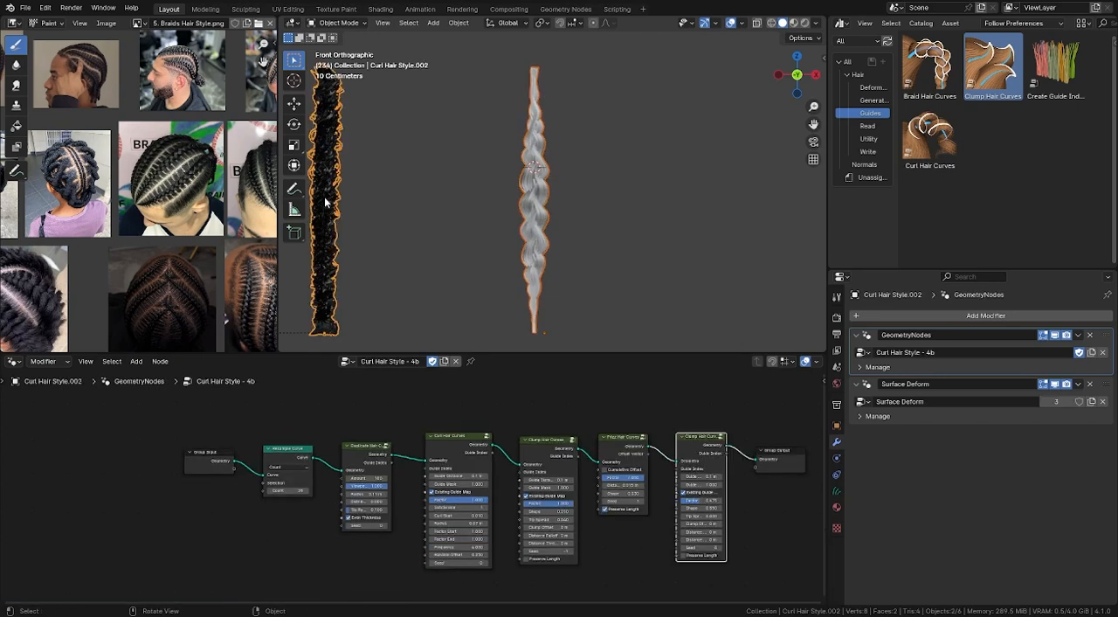
key("ctrl+l")
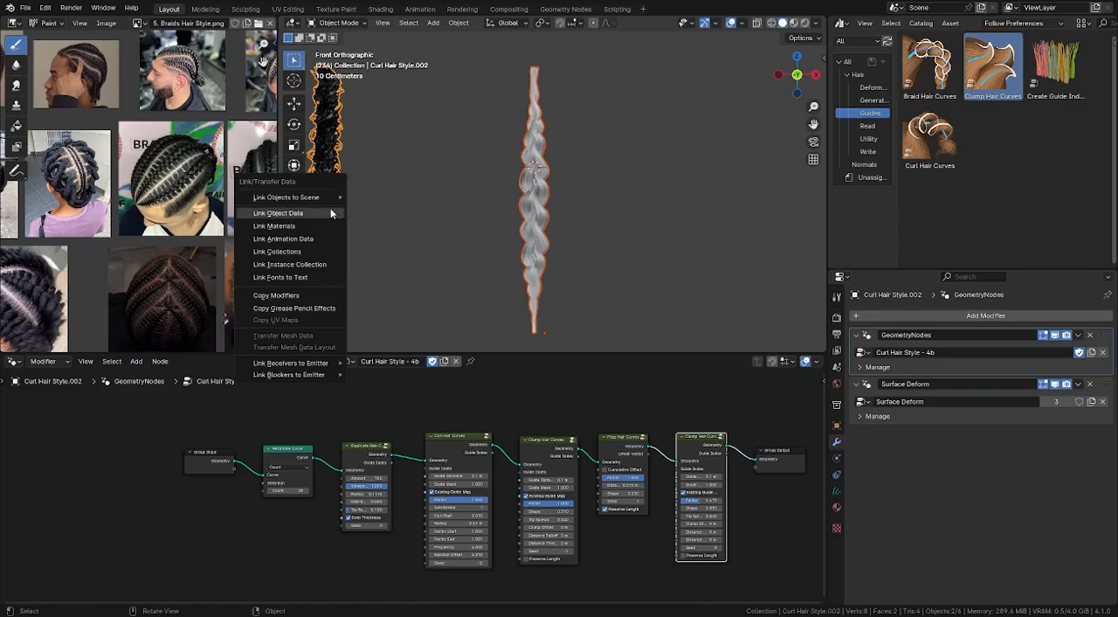
left_click(327, 225)
left_click(641, 88)
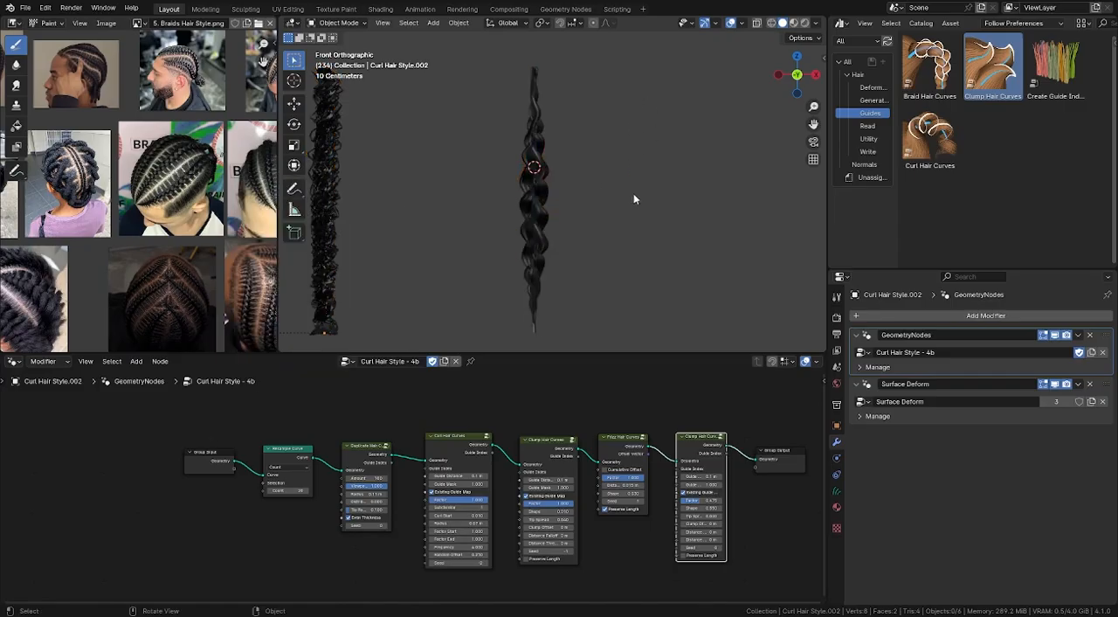
- Examine the cornrow and braid reference photos up close for strand density and surface frizz to compare with the braid
scroll(632, 188, "down", 1)
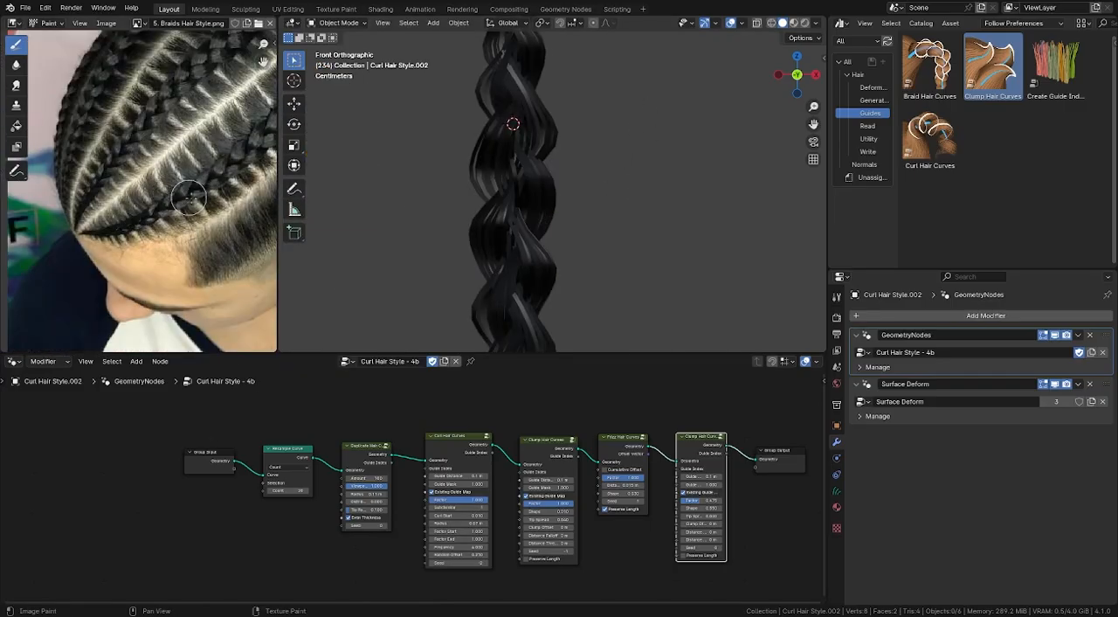
scroll(196, 196, "up", 4)
scroll(202, 181, "down", 1)
scroll(196, 191, "down", 6)
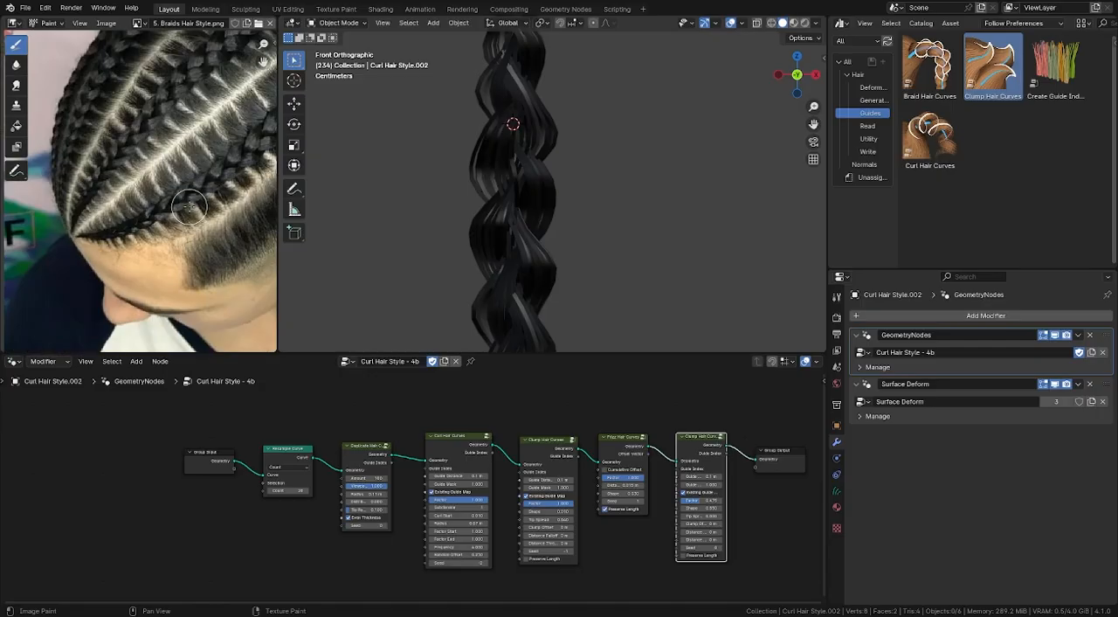
middle_click_drag(131, 177, 266, 171)
scroll(97, 160, "up", 2)
scroll(97, 161, "up", 2)
middle_click_drag(87, 284, 113, 228)
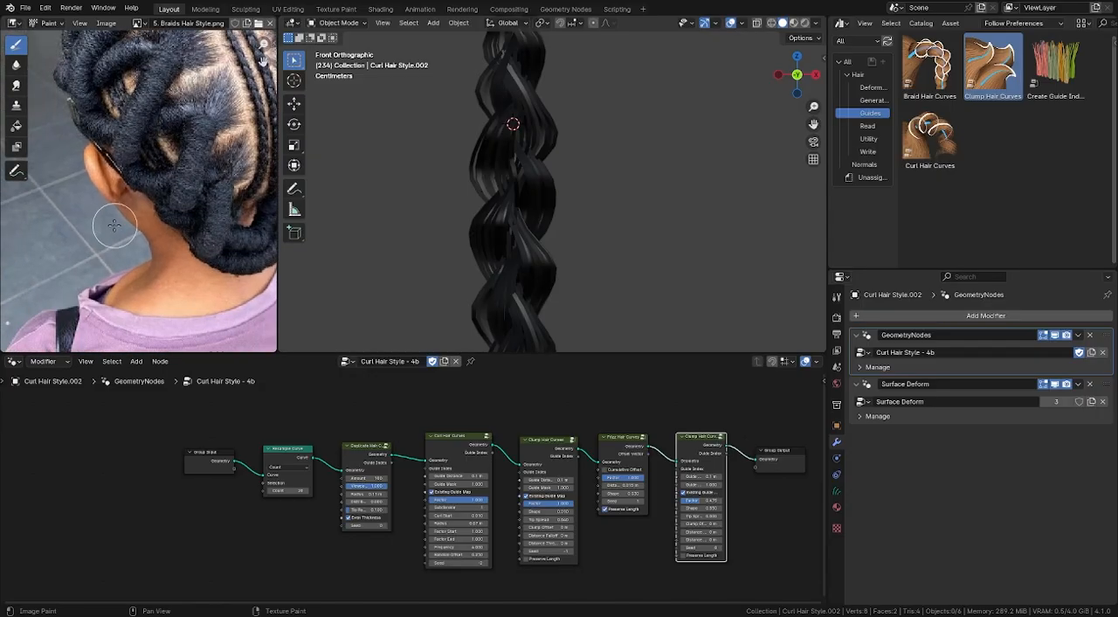
scroll(131, 205, "down", 5)
scroll(98, 264, "up", 2)
middle_click_drag(97, 266, 93, 248)
scroll(92, 252, "up", 4)
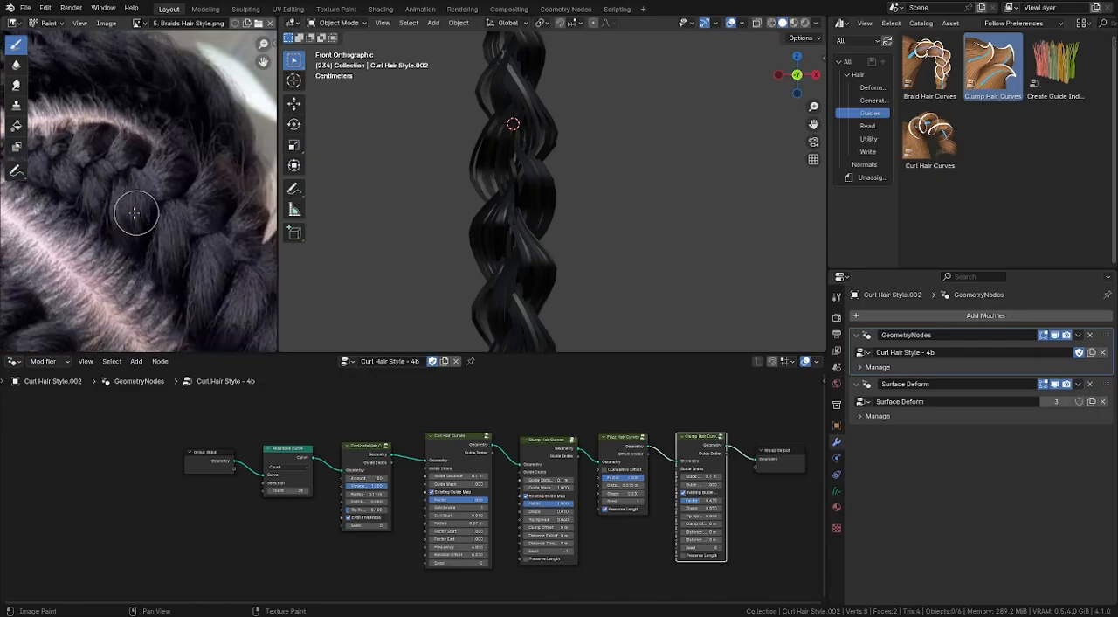
middle_click_drag(160, 256, 144, 231)
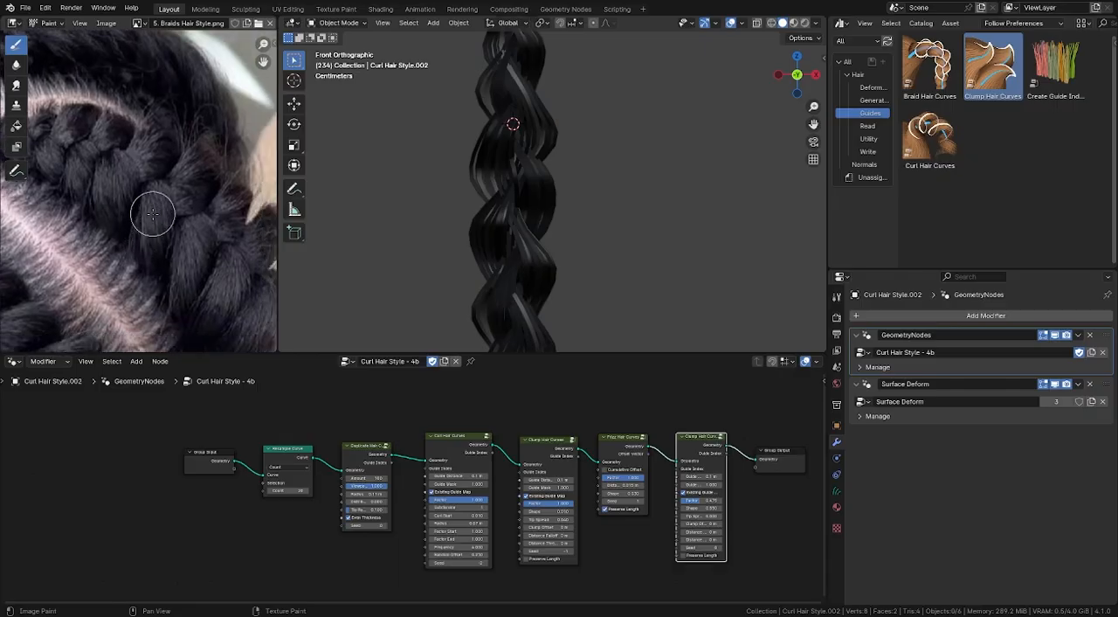
middle_click_drag(202, 261, 122, 170)
scroll(140, 227, "down", 6)
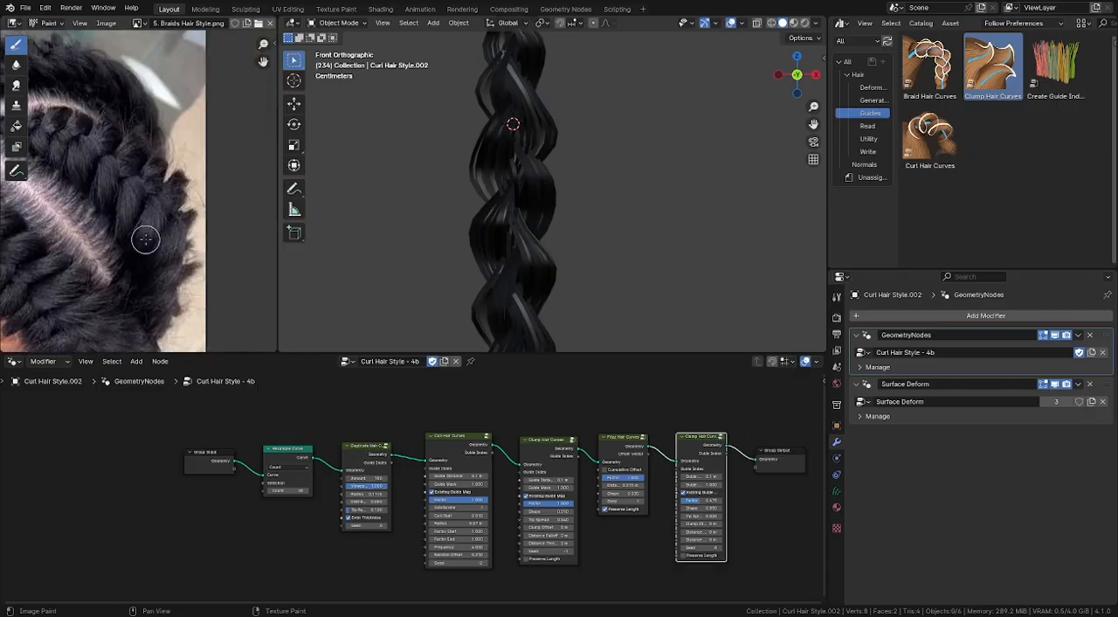
scroll(200, 235, "up", 2)
scroll(200, 235, "up", 4)
scroll(539, 222, "down", 3)
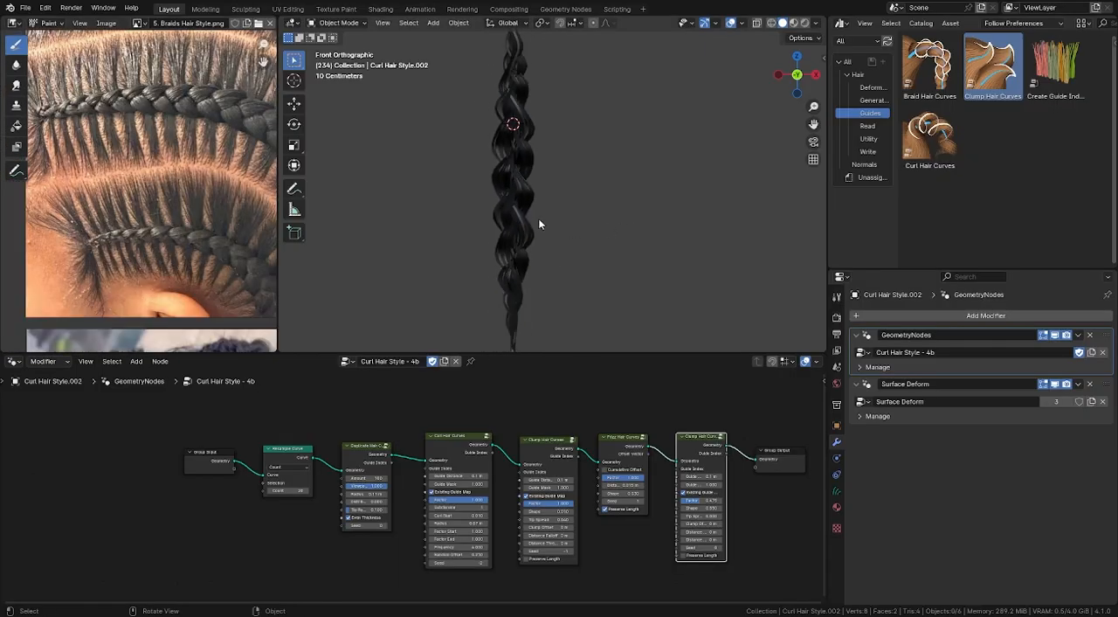
- Set the Amount of the Duplicate Hair Curves node to 500
scroll(342, 490, "up", 2)
left_click(368, 473)
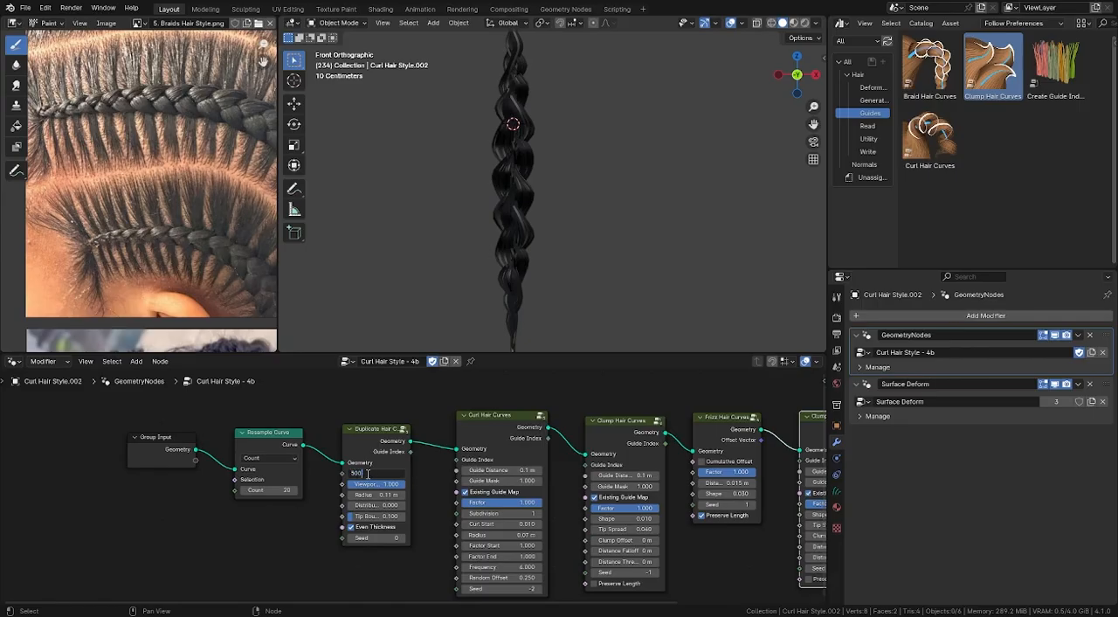
key("Return")
scroll(520, 263, "down", 7)
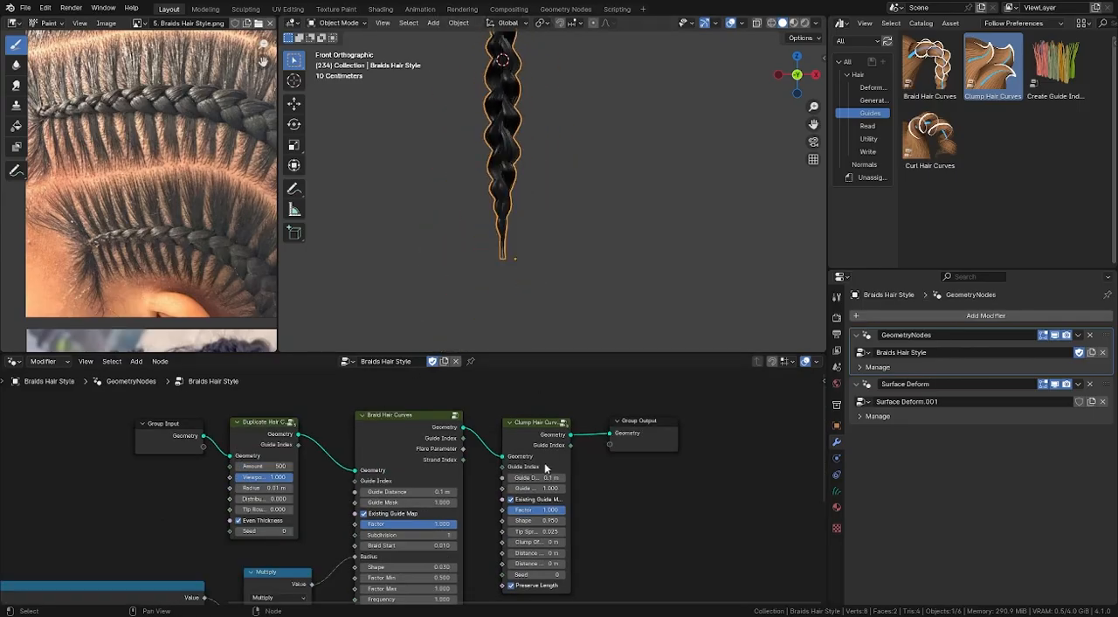
left_click_drag(528, 439, 523, 427)
scroll(577, 461, "down", 3)
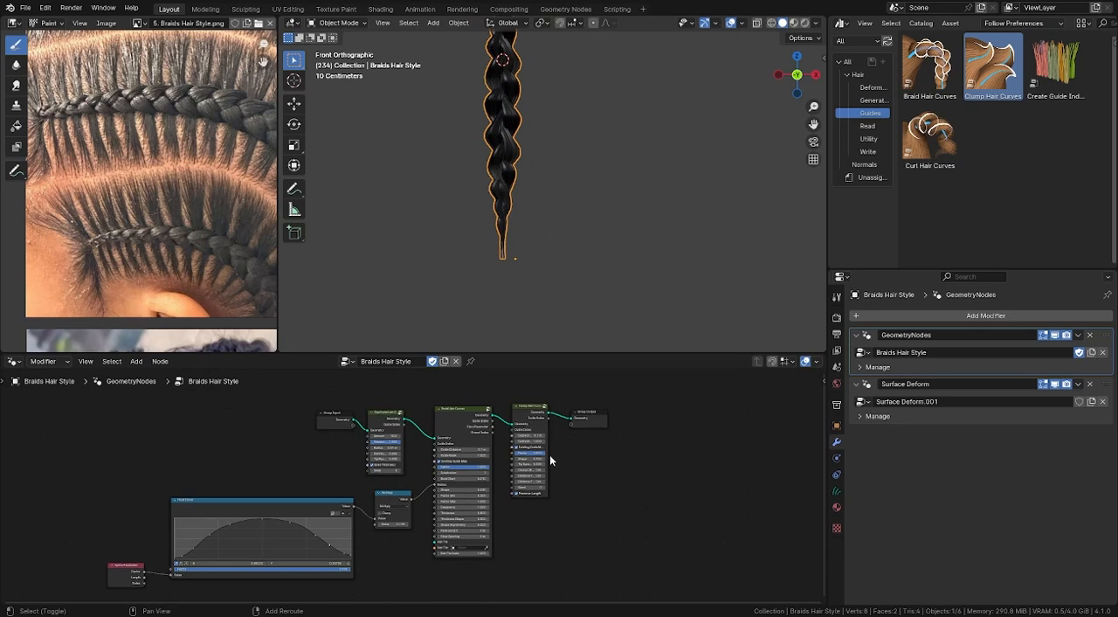
- Insert a Frizz Hair Curves node between Clump Hair Curves and Group Output in the Braids Hair Style node tree
key("shift+a")
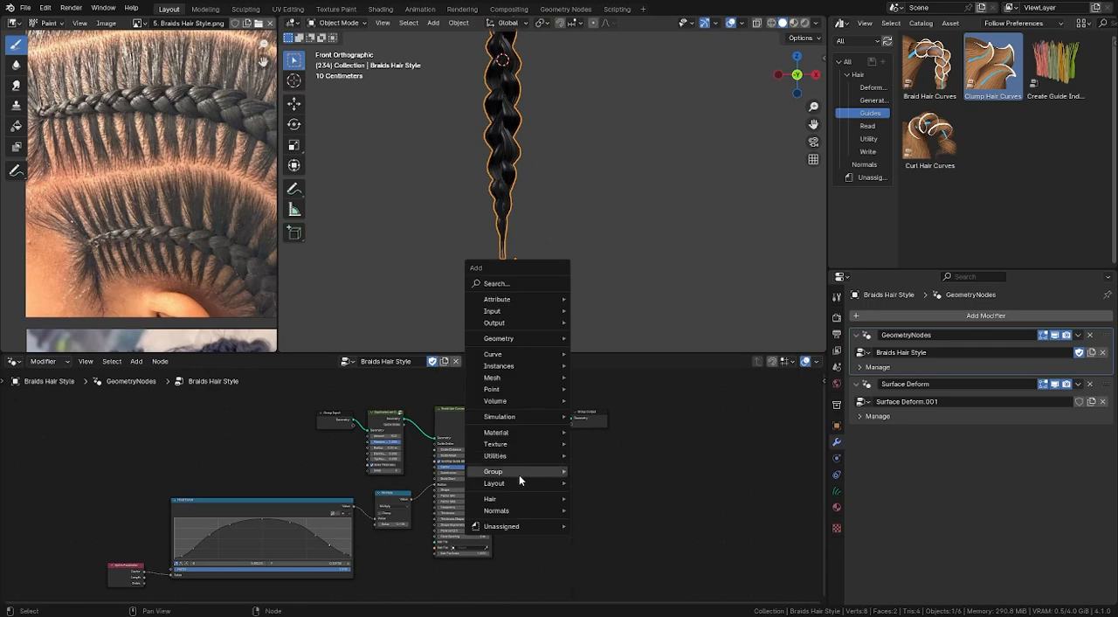
mouse_move(504, 497)
mouse_move(623, 546)
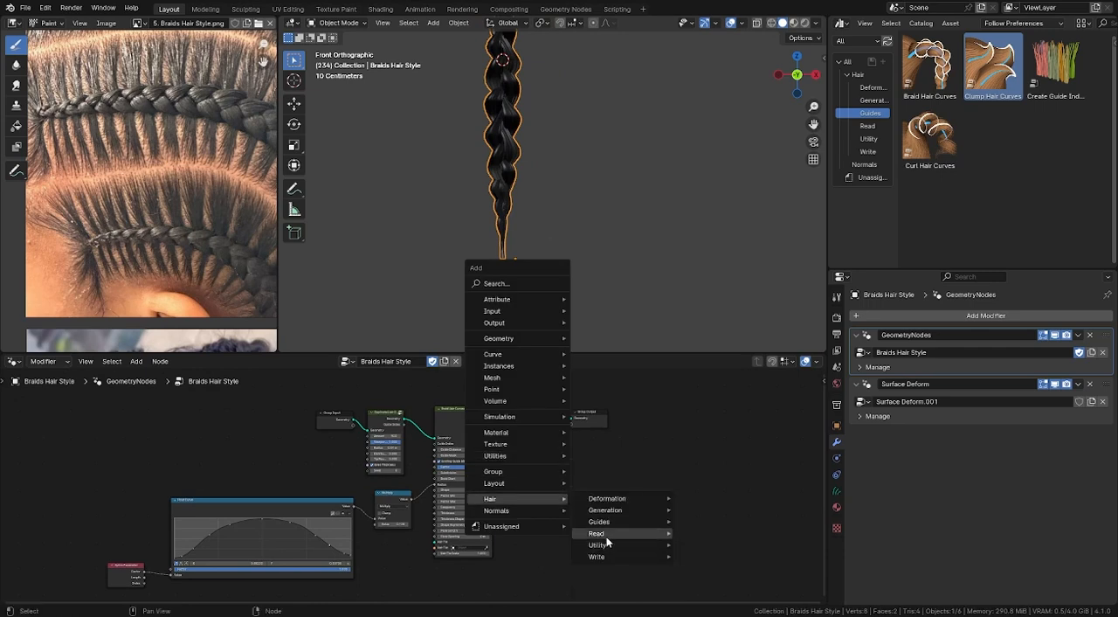
mouse_move(625, 504)
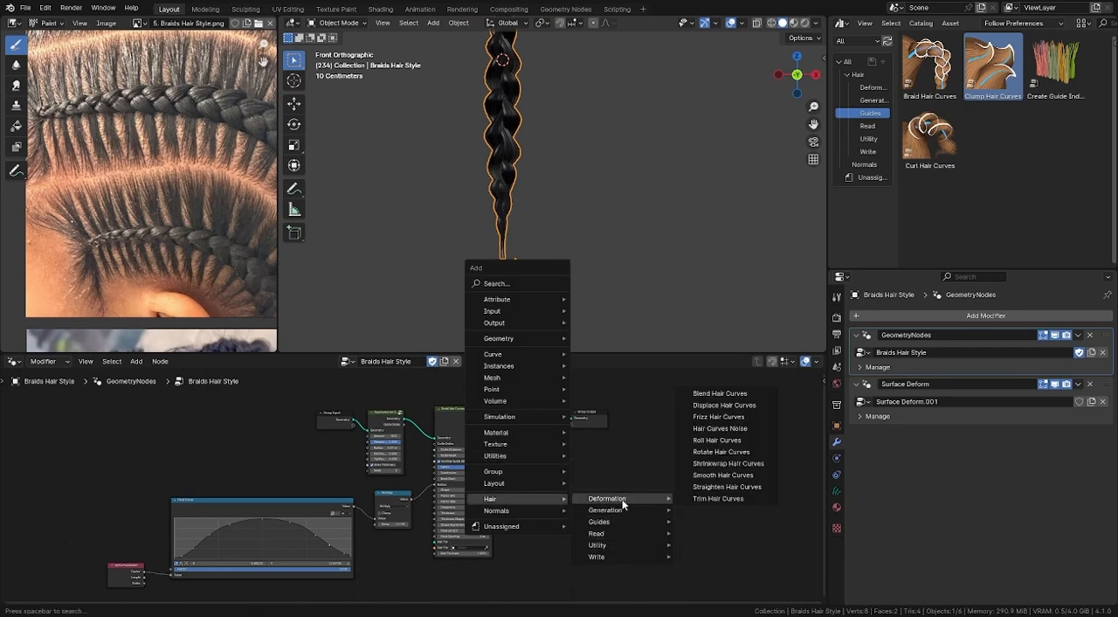
left_click(732, 429)
left_click(587, 424)
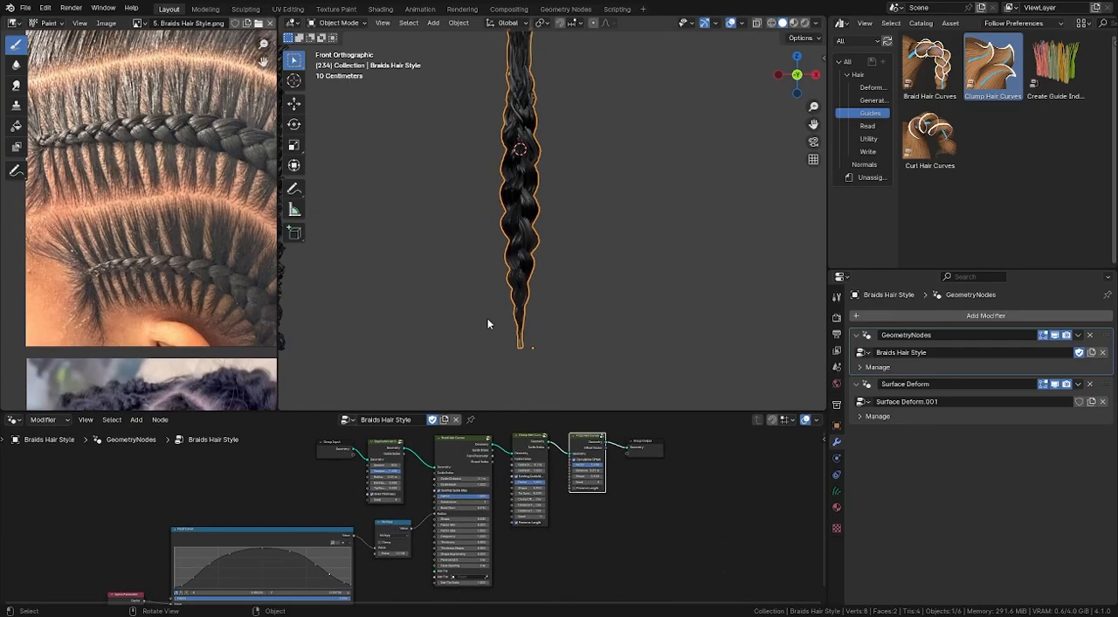
- Examine the frizz along the braid up close together with the Frizz Hair Curves node's settings
scroll(517, 322, "up", 2)
middle_click_drag(520, 253, 529, 337, "shift")
scroll(529, 337, "up", 1)
middle_click_drag(532, 194, 560, 231, "shift")
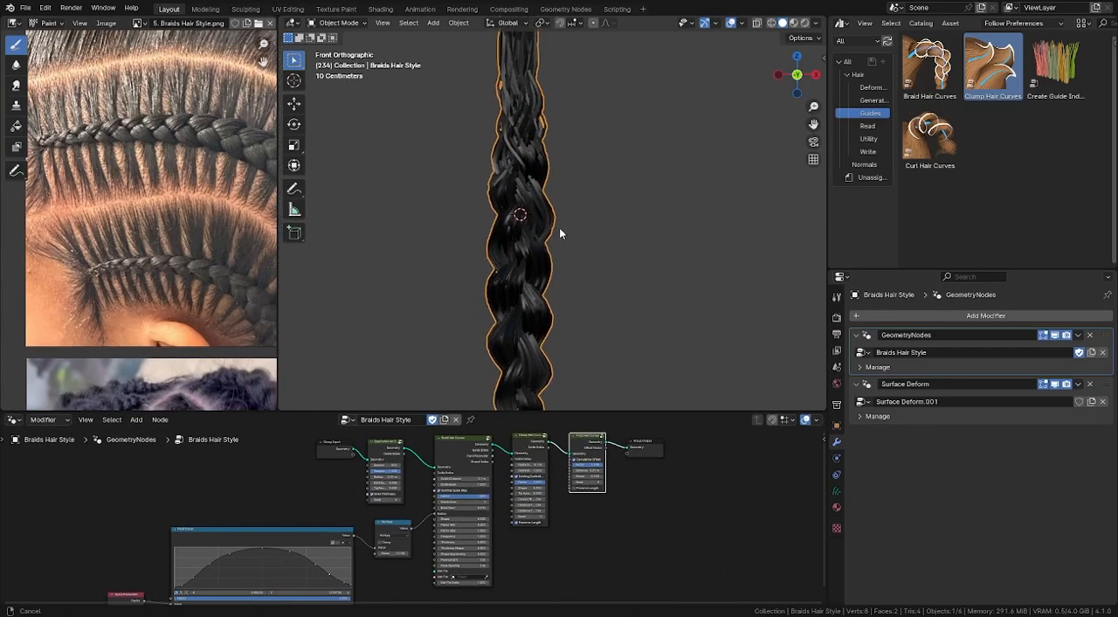
scroll(609, 474, "up", 7)
middle_click_drag(609, 474, 605, 552)
scroll(599, 549, "up", 4)
scroll(492, 312, "down", 3)
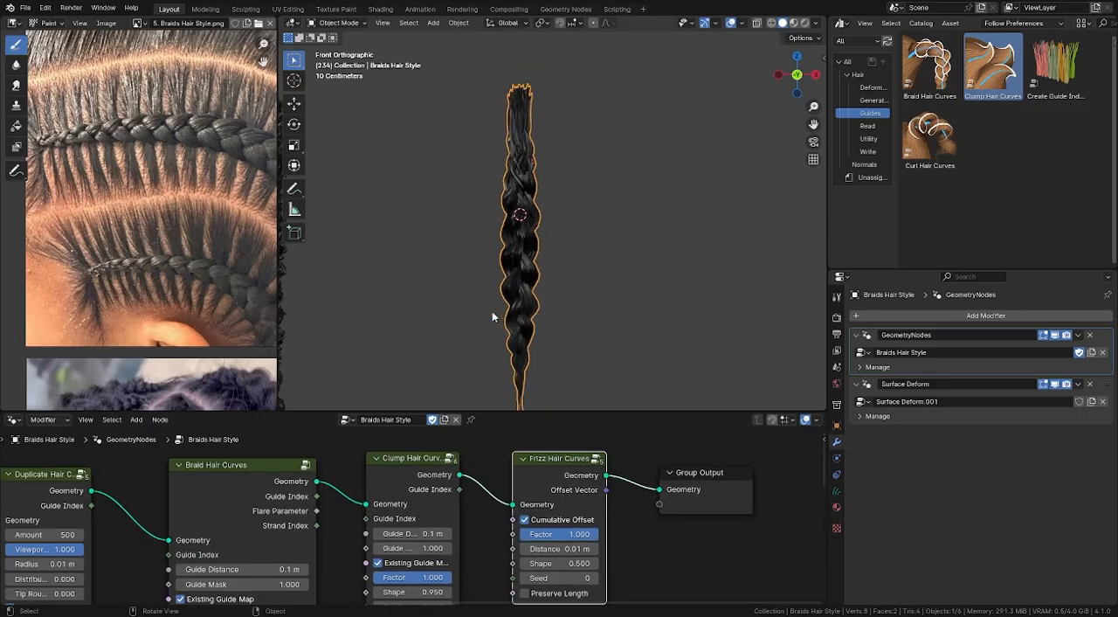
- Set the Shape of the Frizz Hair Curves node to 0.020 and turn off its Cumulative Offset
middle_click_drag(499, 339, 507, 302, "shift")
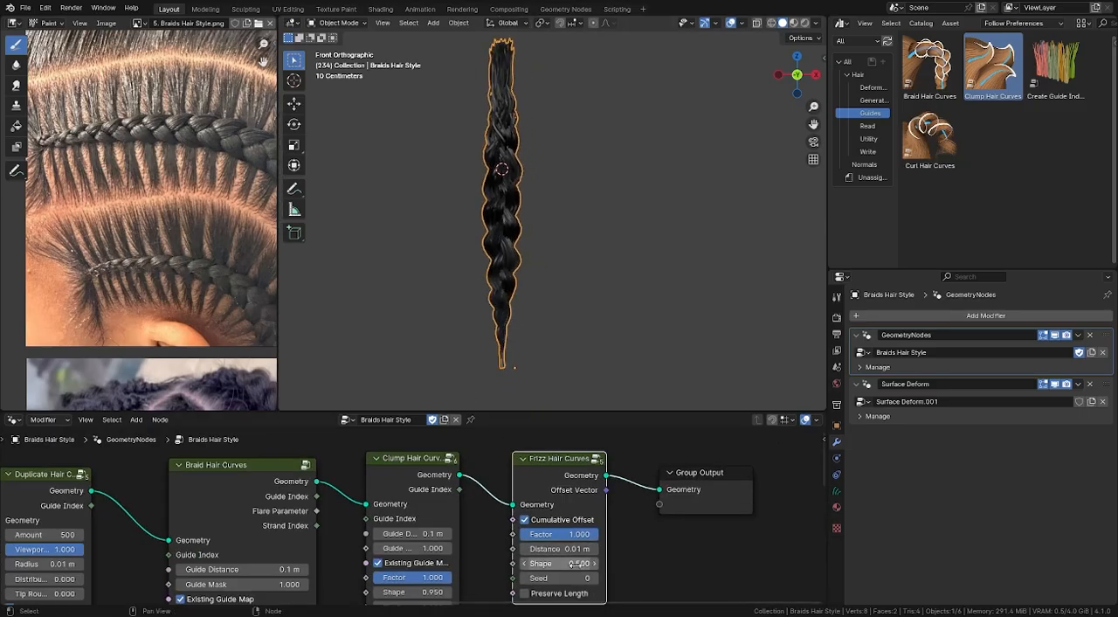
left_click_drag(573, 564, 628, 564, "shift")
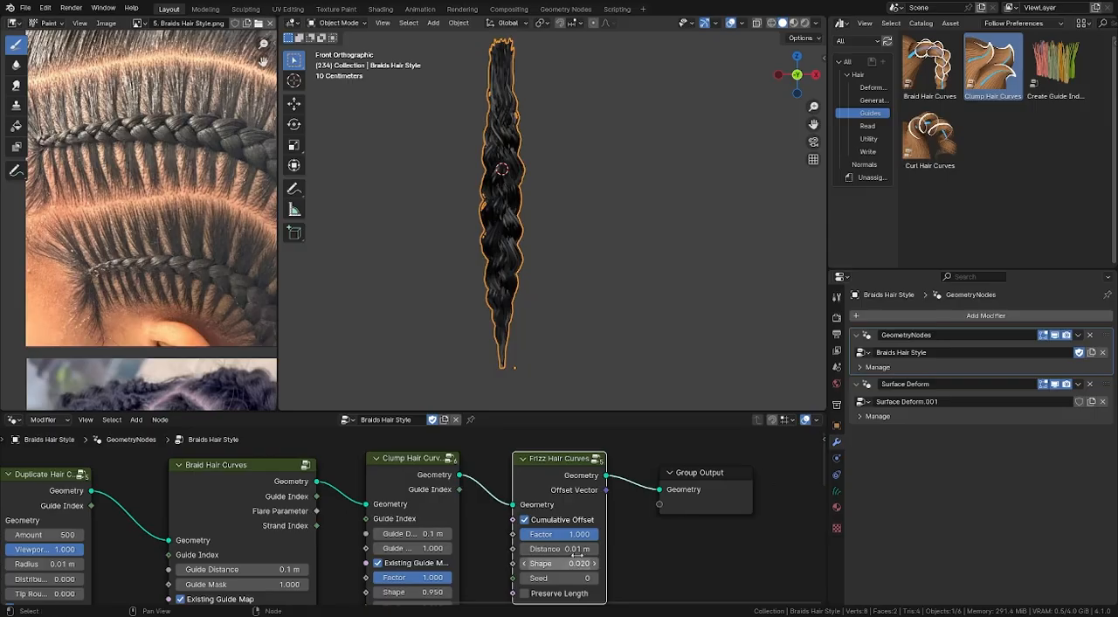
left_click(525, 520)
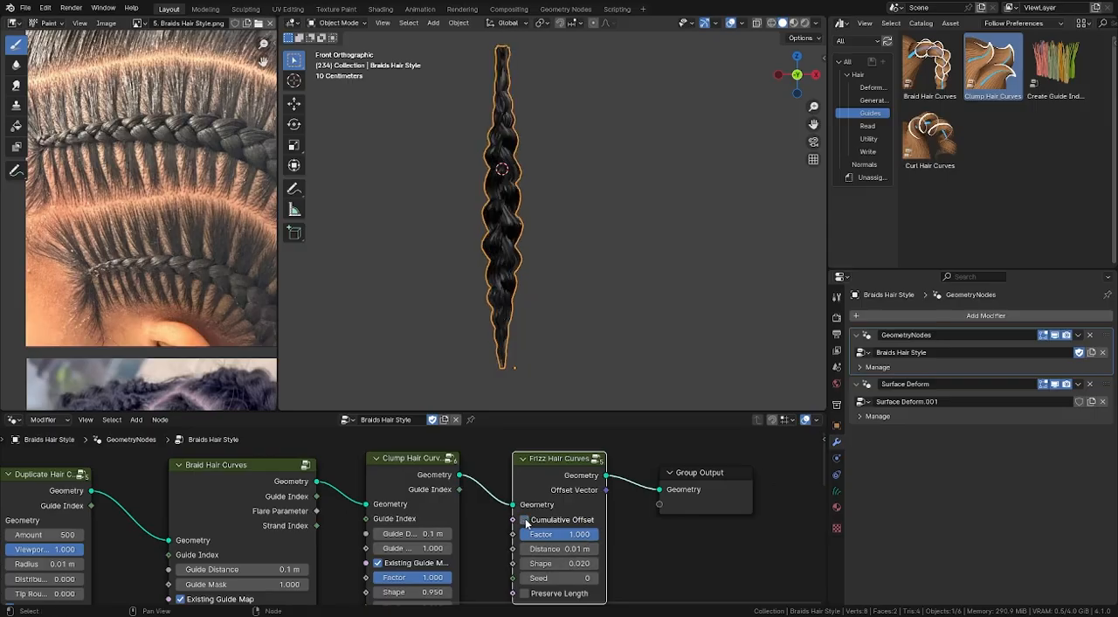
- Compare the braid with the Frizz Hair Curves node muted and unmuted
mouse_move(557, 547)
left_mouse_down("shift")
mouse_move(569, 547)
mouse_move(554, 547)
left_mouse_up("shift")
key("m")
key("m")
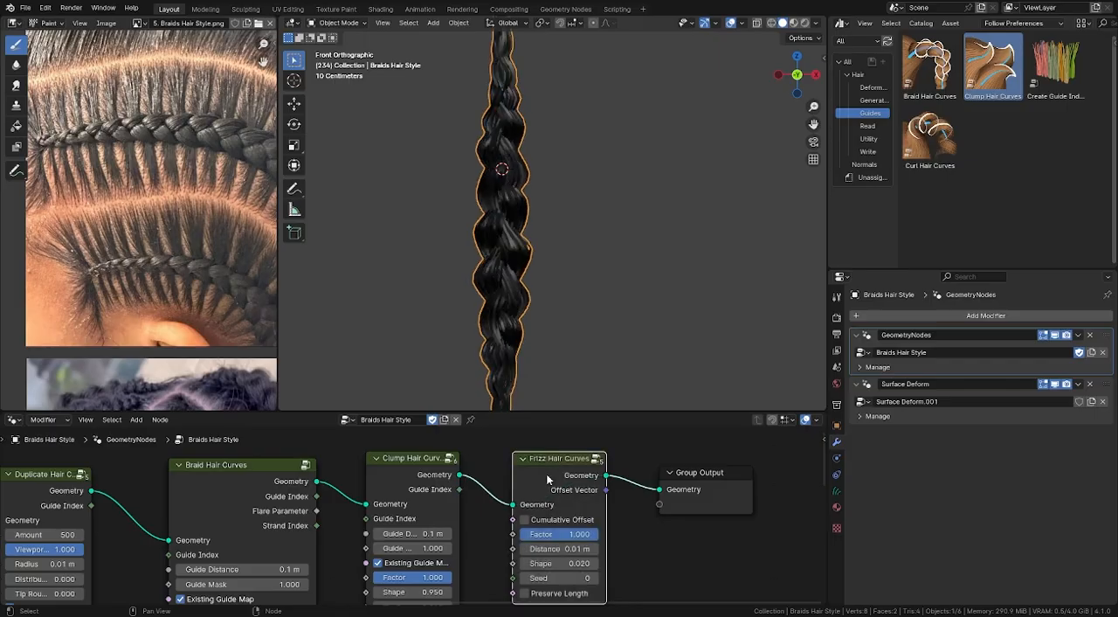
key("m")
key("m")
- Turn Cumulative Offset back on in the Frizz Hair Curves node and view the whole braid from the front
middle_click_drag(524, 297, 540, 478)
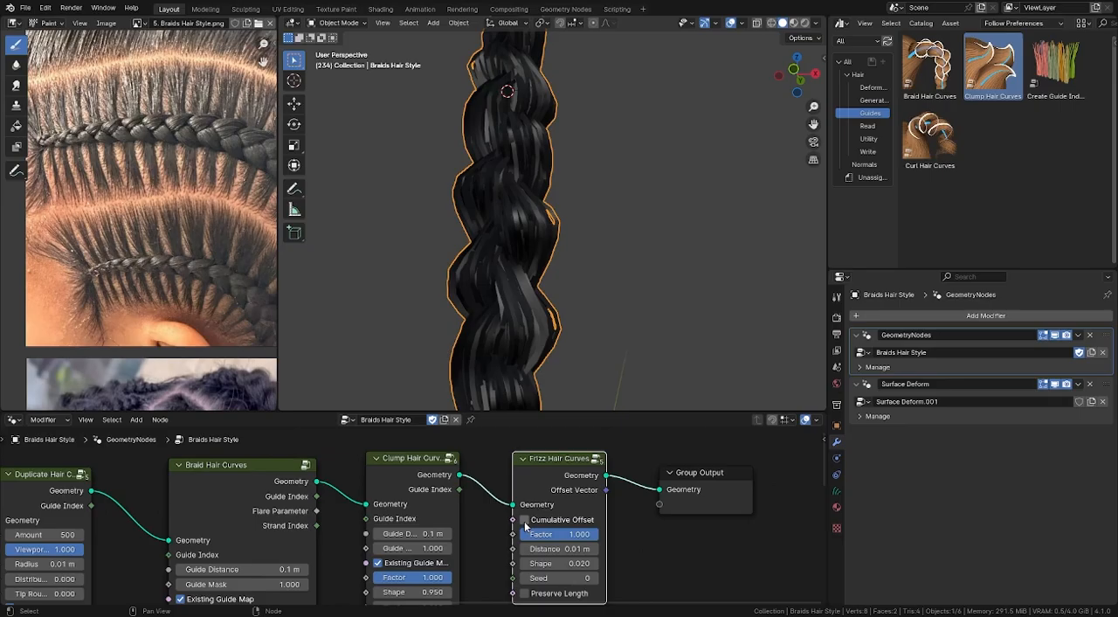
left_click(524, 520)
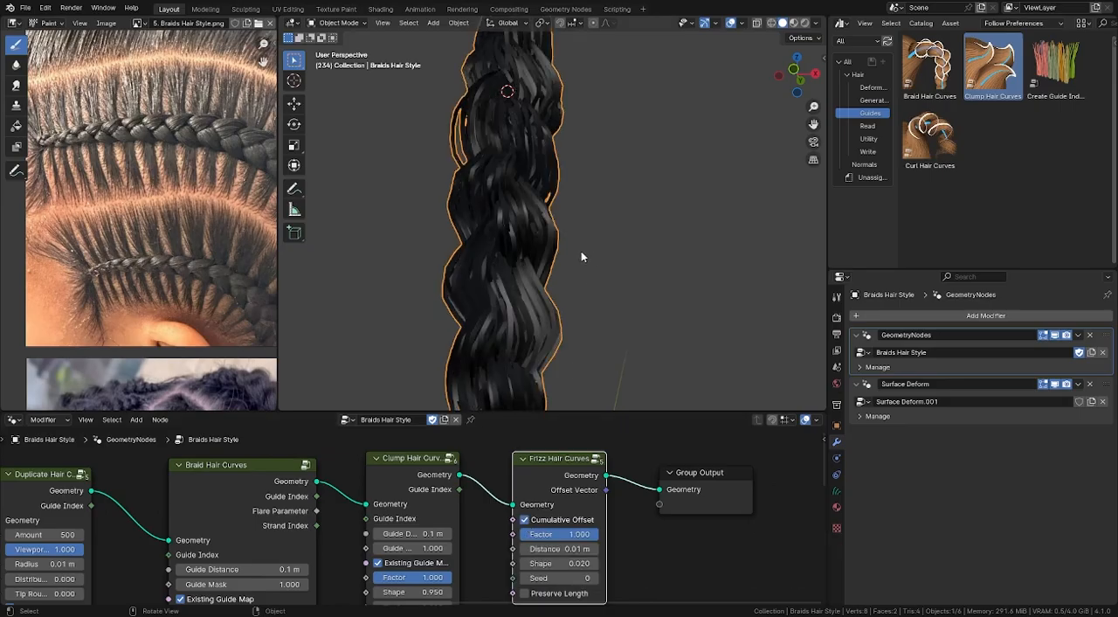
key("KP_1")
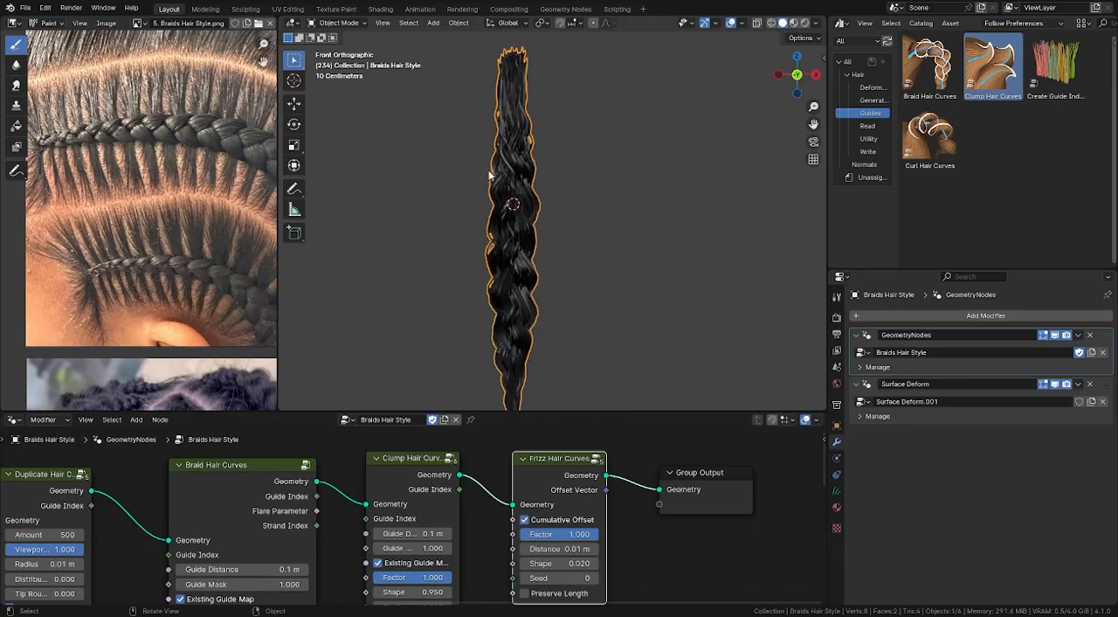
- Try a Factor of 0.600 on the Frizz Hair Curves node, compare with the node muted, and restore the Factor to 1.000
left_click(529, 594)
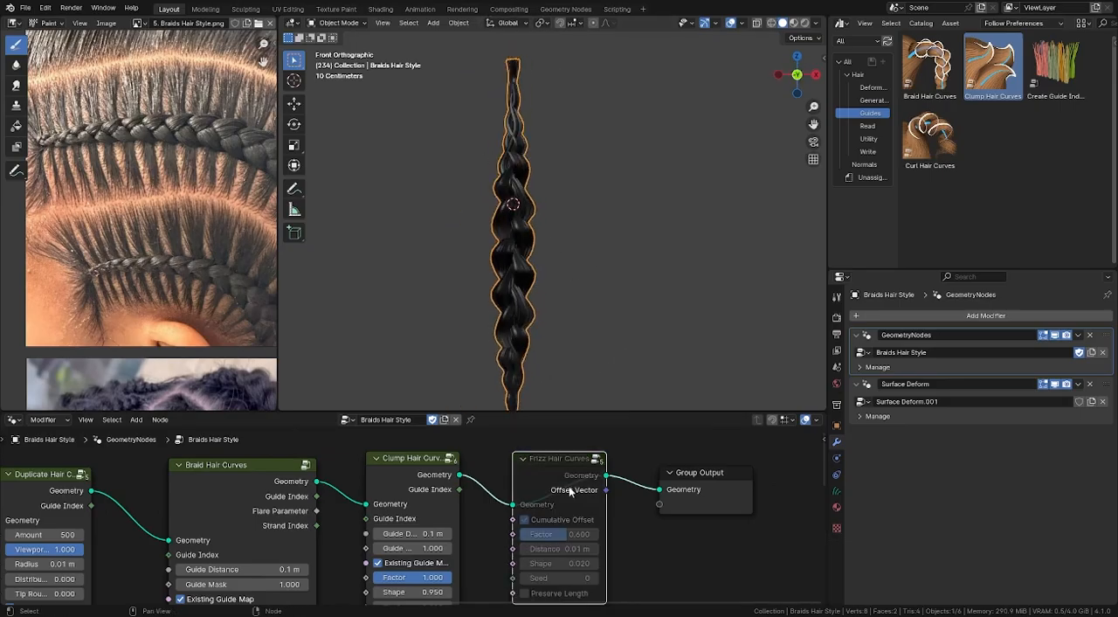
key("m")
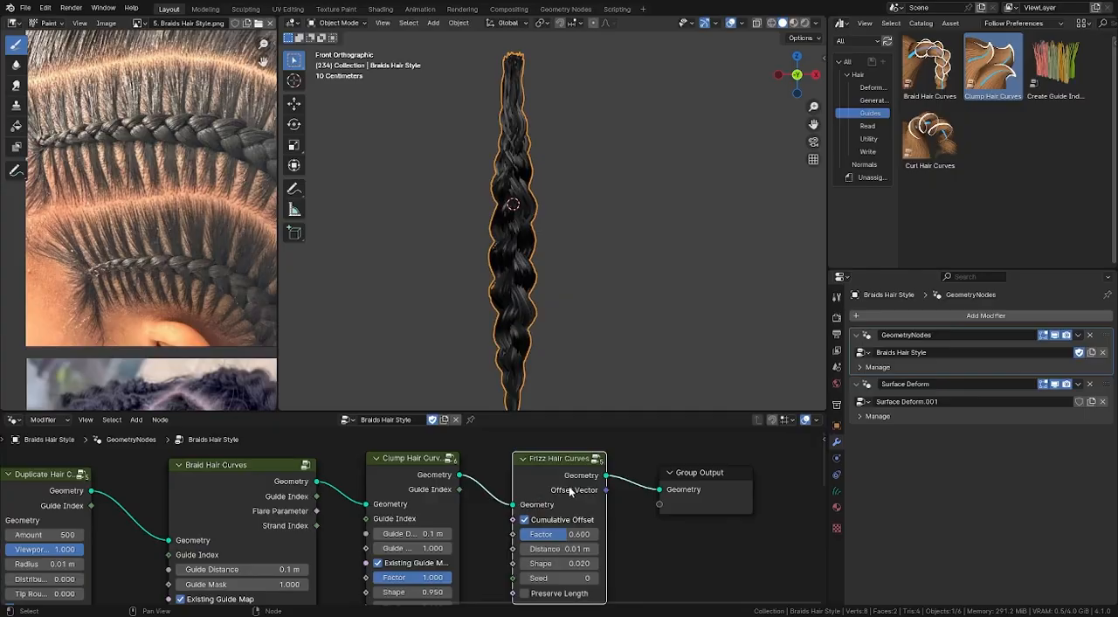
key("m")
key("m")
left_click_drag(558, 536, 598, 535)
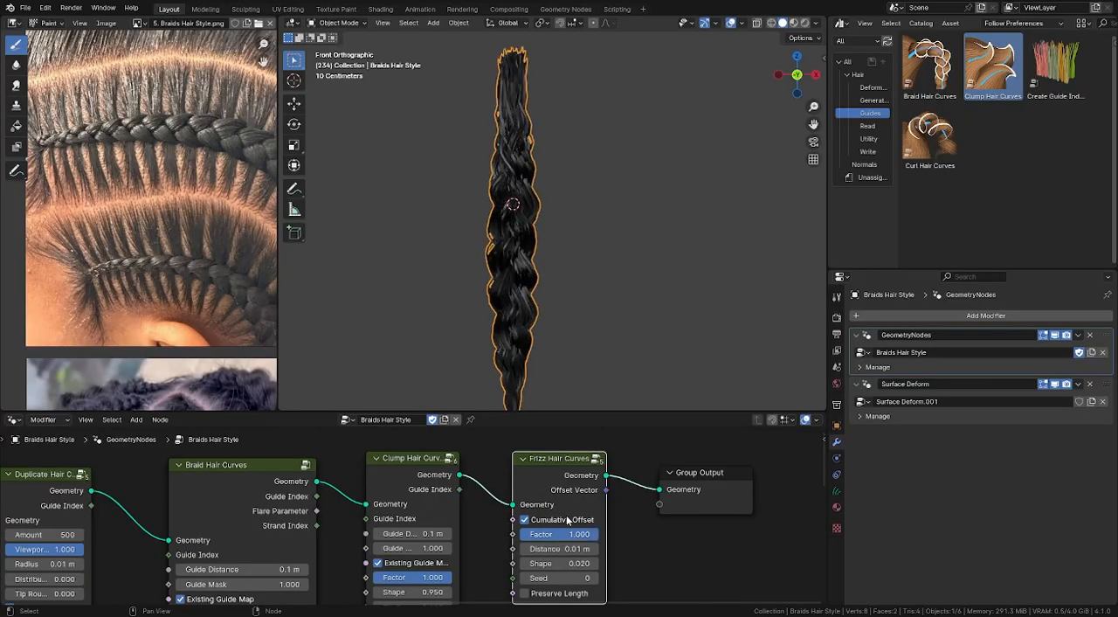
- Try a duplicated Clump Hair Curves node with Shape 0.750 between Frizz Hair Curves and Group Output, and delete it
left_click(430, 492)
key("shift+d")
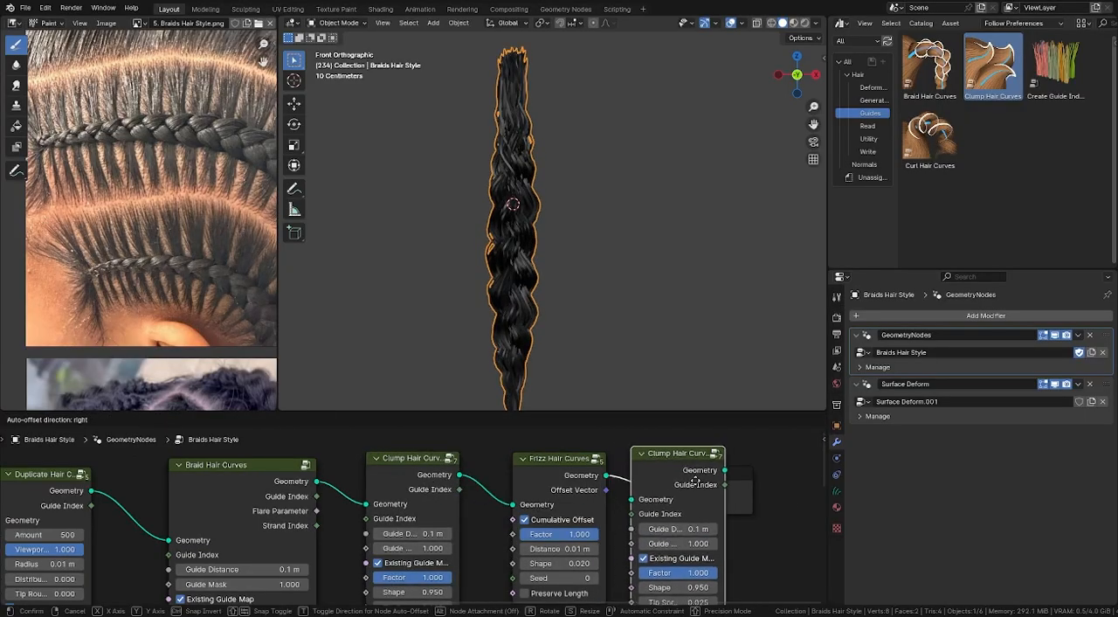
left_click(695, 480)
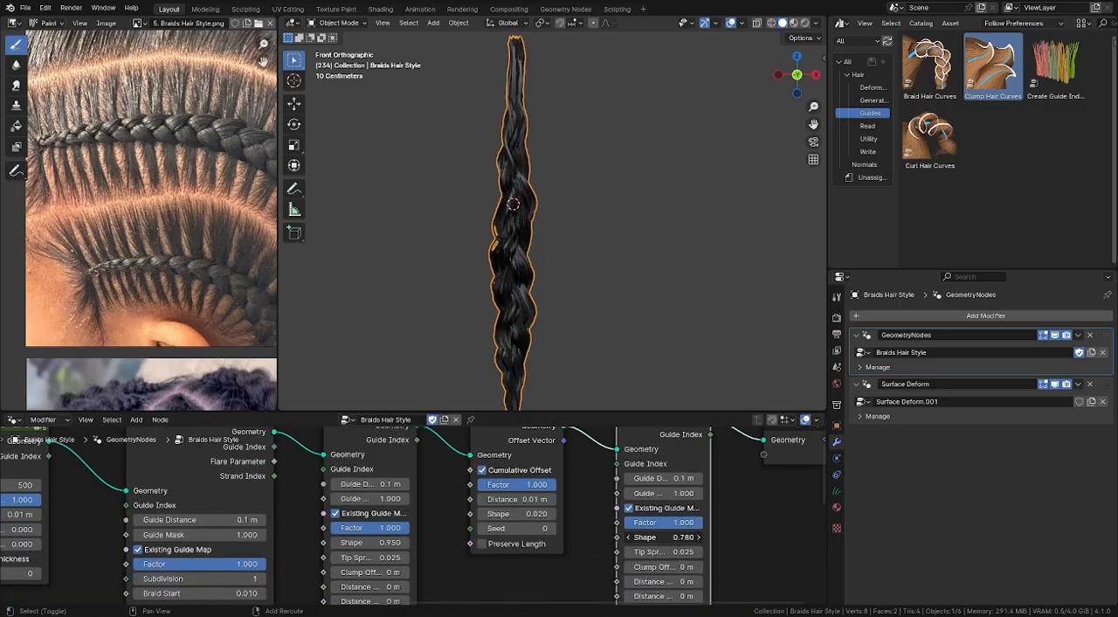
mouse_move(665, 537)
left_mouse_down()
mouse_move(651, 536)
mouse_move(669, 536)
left_mouse_up()
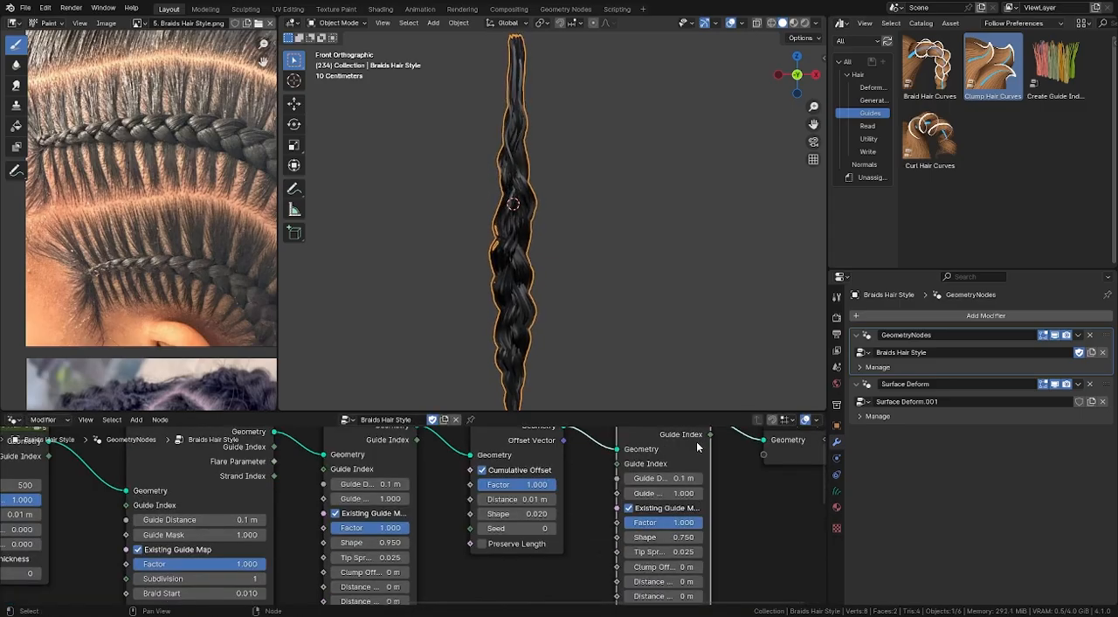
left_click_drag(690, 436, 687, 485, "alt")
key("x")
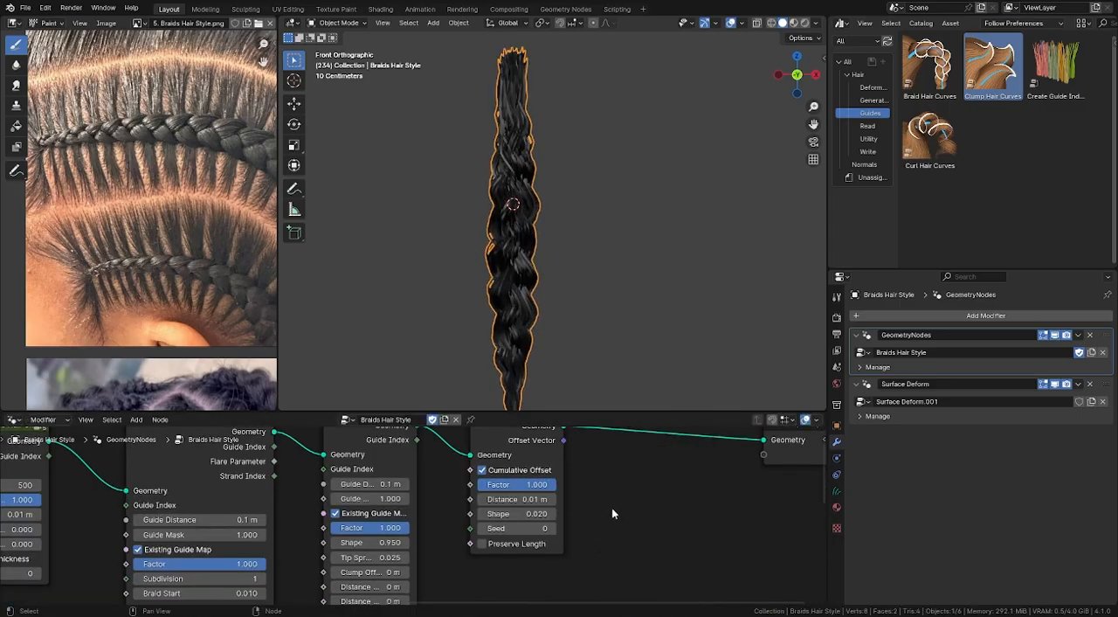
- Disable Cumulative Offset in the Frizz Hair Curves node for a tidier braid
middle_click_drag(594, 503, 623, 535)
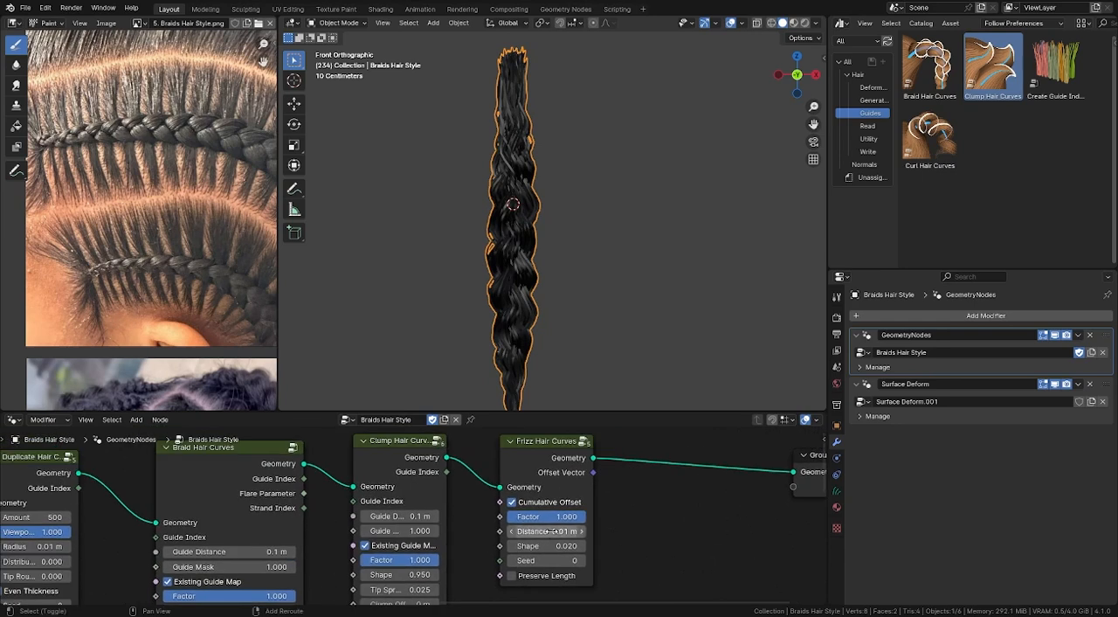
left_click(512, 502)
scroll(484, 275, "down", 3)
- Deselect the braid and examine it in perspective and from the front beside the other hair styles
left_click(535, 207)
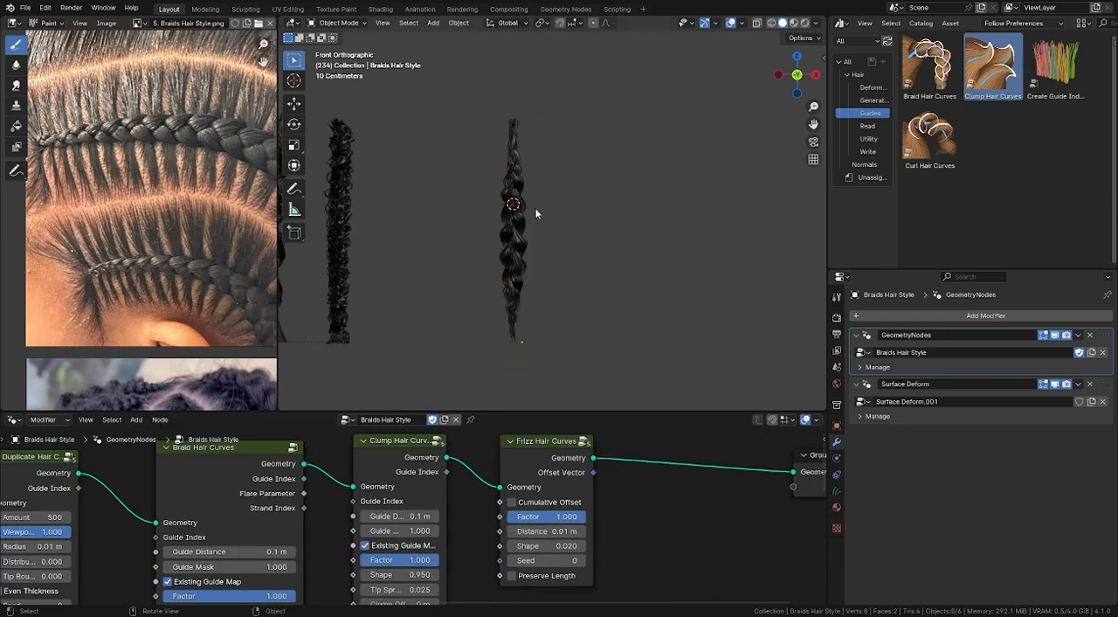
middle_click_drag(534, 207, 462, 288)
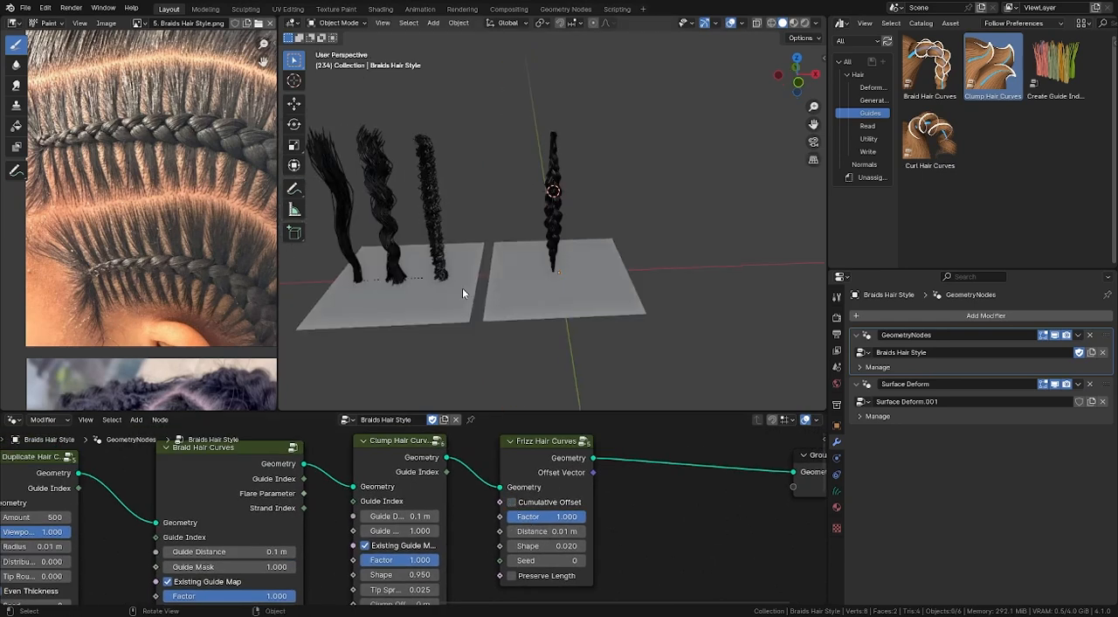
key("KP_1")
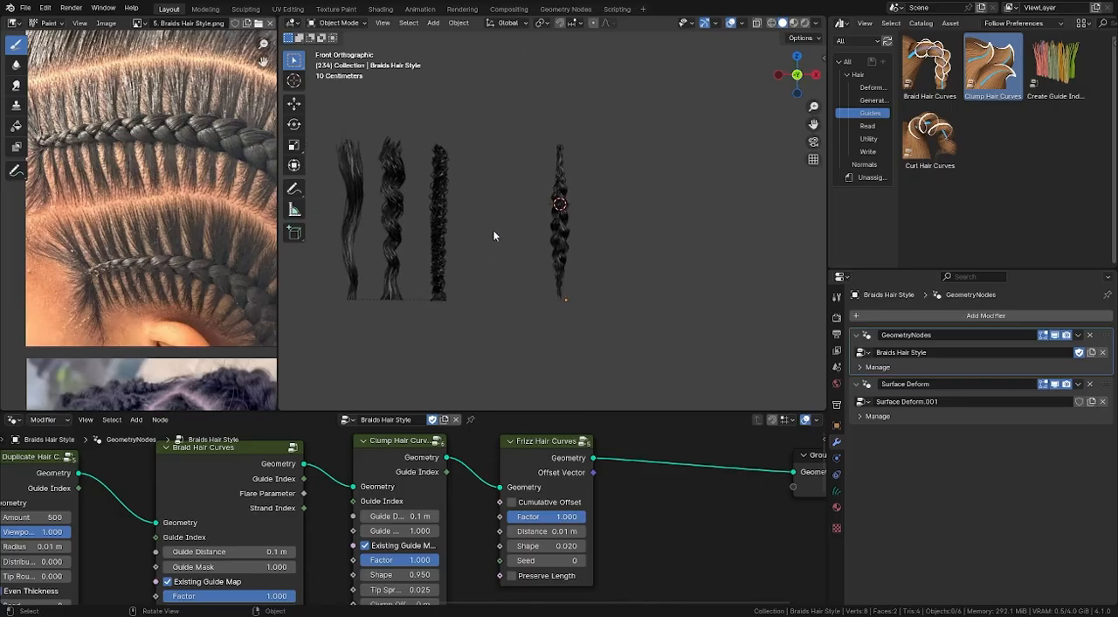
middle_click_drag(512, 237, 579, 132)
key("KP_1")
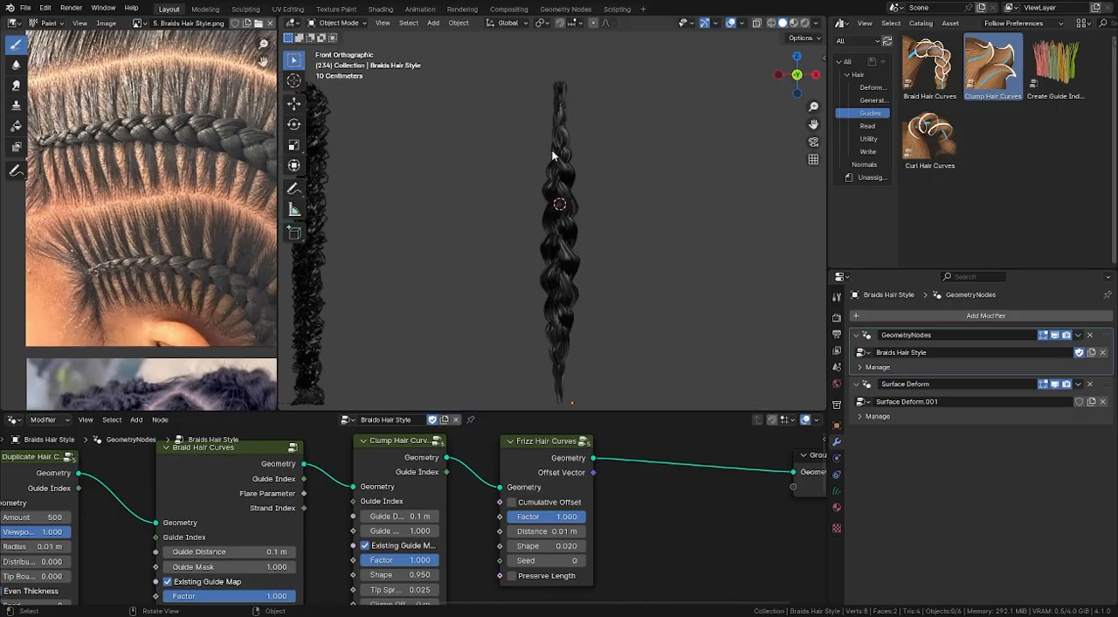